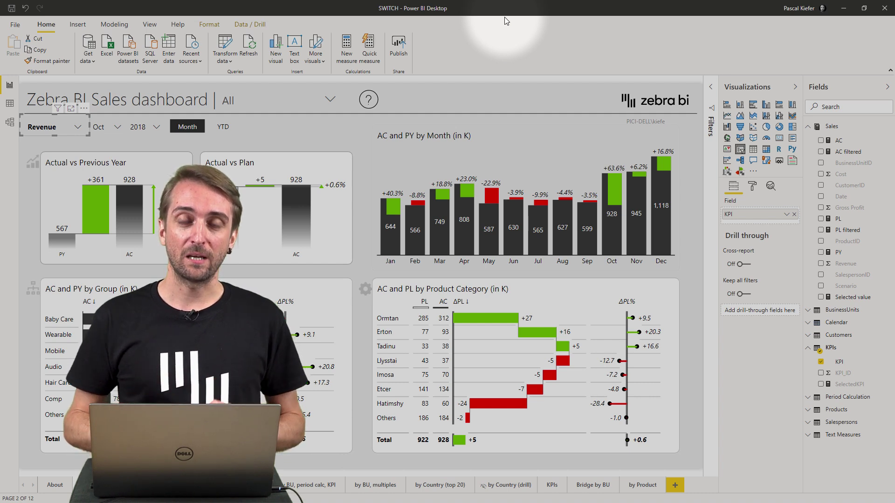
Filter the dashboard to the Gross Profit KPI and switch the period calculation to YTD.
{"action": "left_click", "coordinate": [78, 128]}
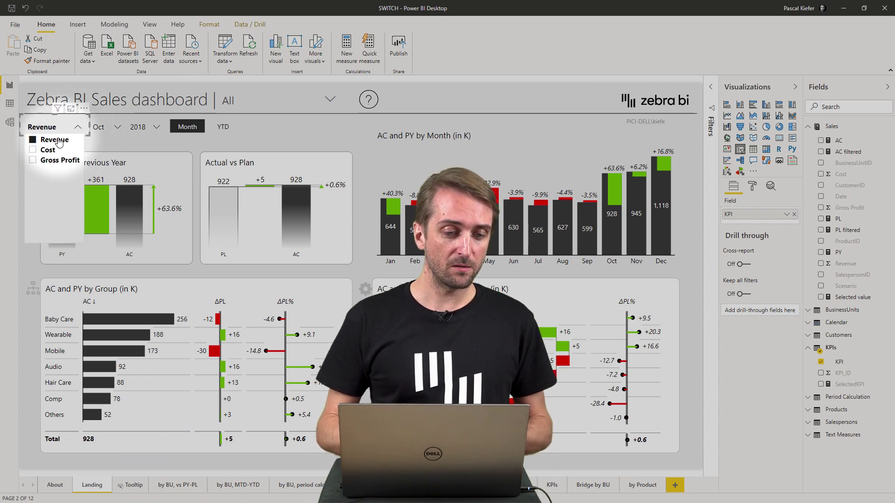
{"action": "left_click", "coordinate": [37, 161]}
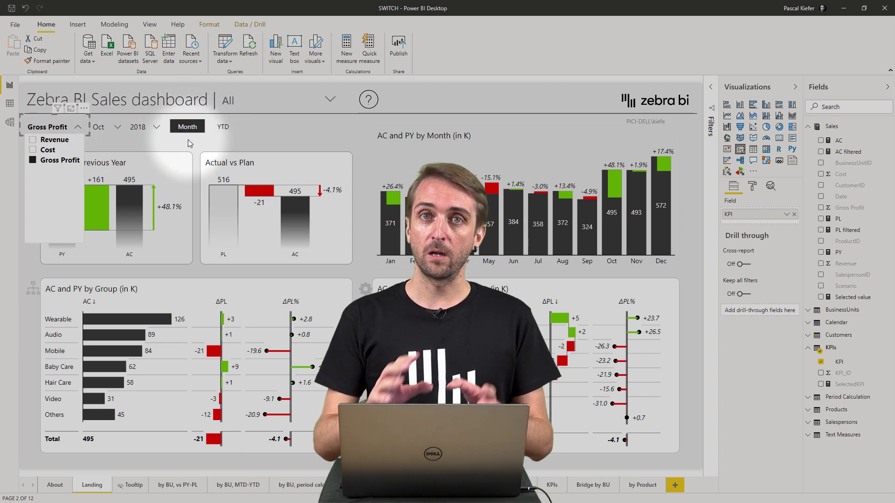
{"action": "left_click", "coordinate": [226, 129]}
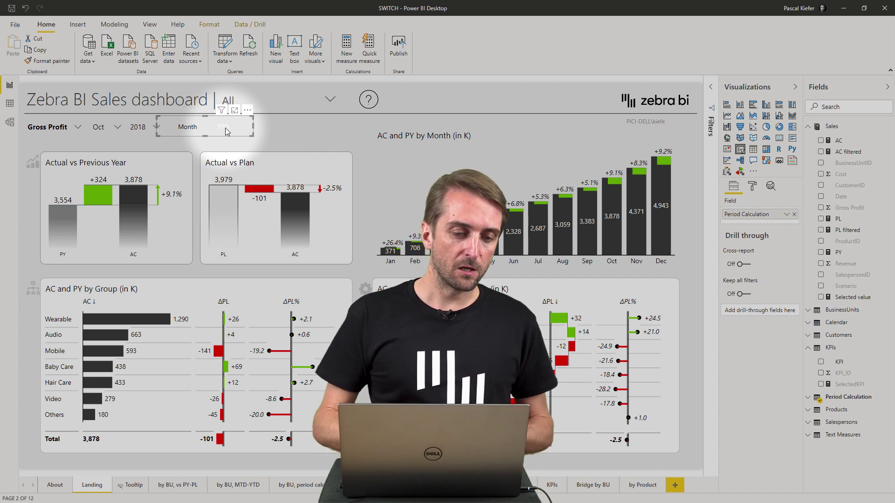
{"action": "left_click", "coordinate": [41, 125]}
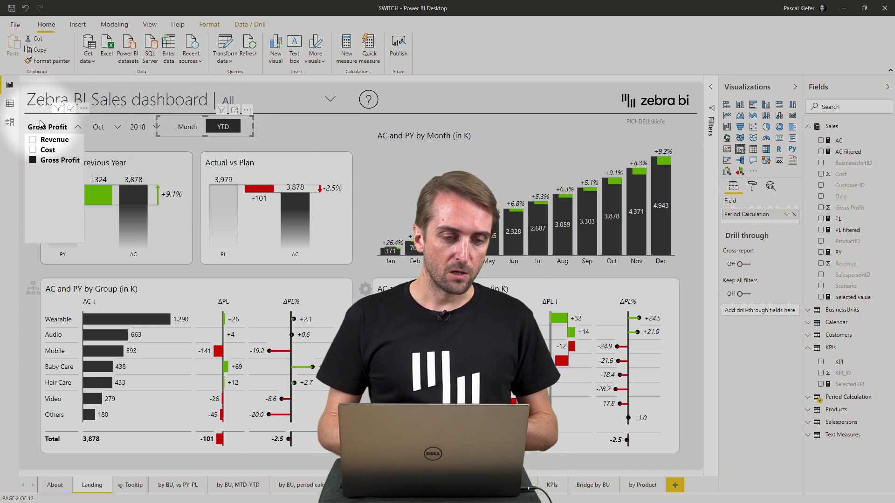
{"action": "left_click", "coordinate": [47, 126]}
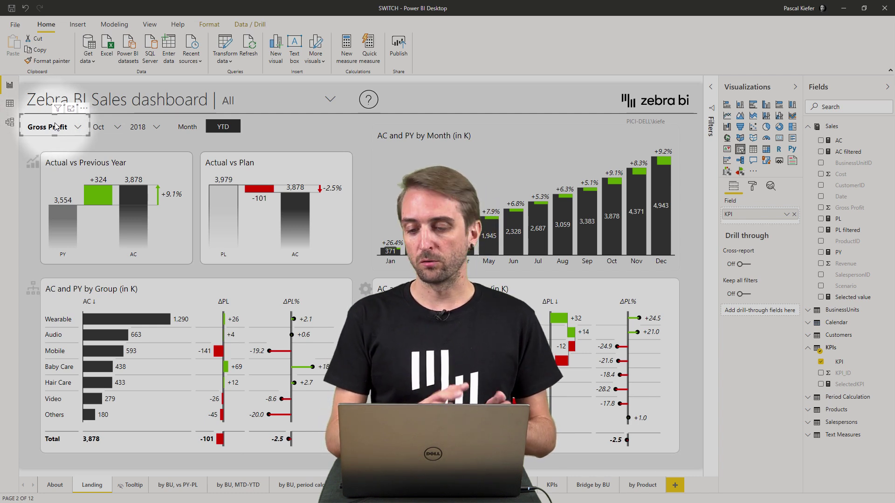
{"action": "left_click", "coordinate": [637, 210]}
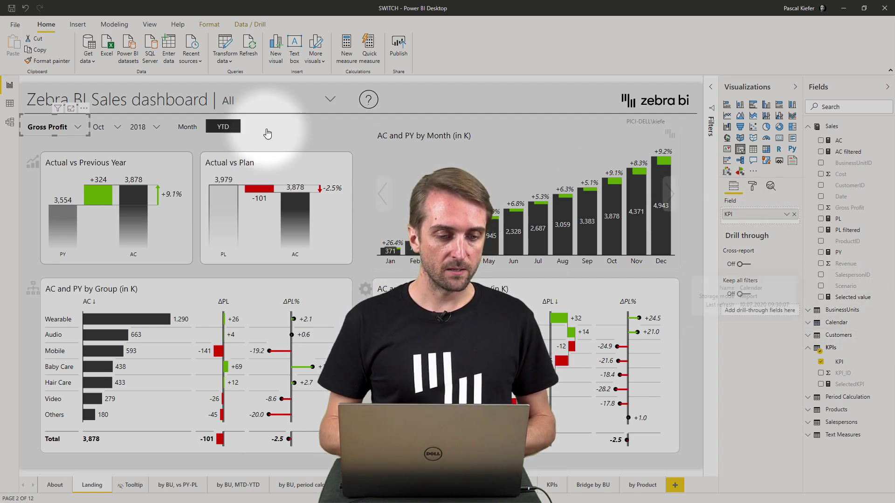
Inspect the data in the KPIs table and the formula of its SelectedKPI measure.
{"action": "left_click", "coordinate": [14, 106]}
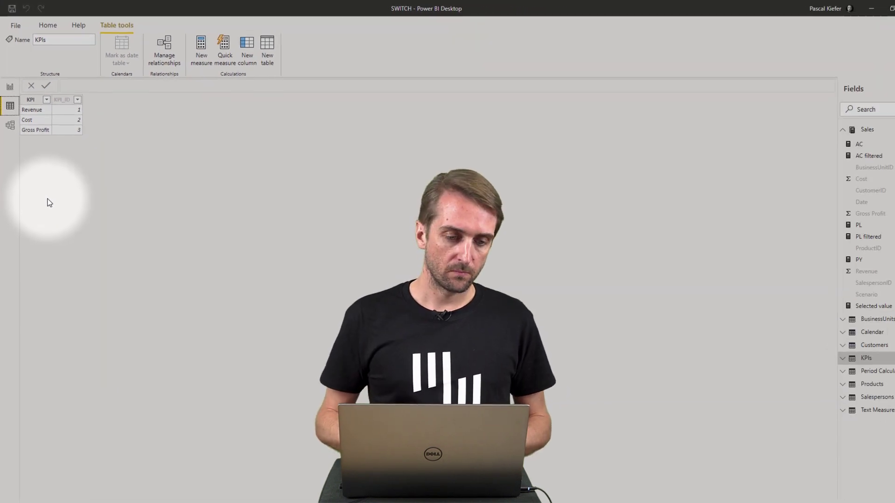
{"action": "left_click", "coordinate": [10, 85]}
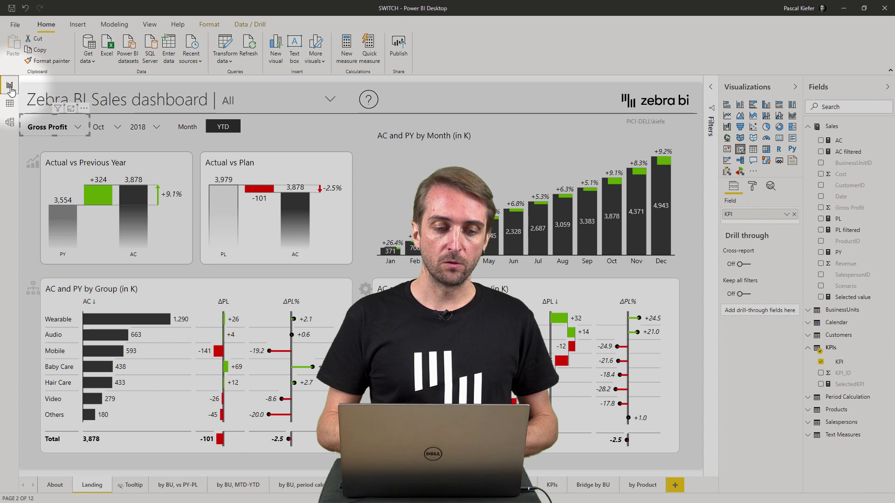
{"action": "left_click", "coordinate": [855, 387]}
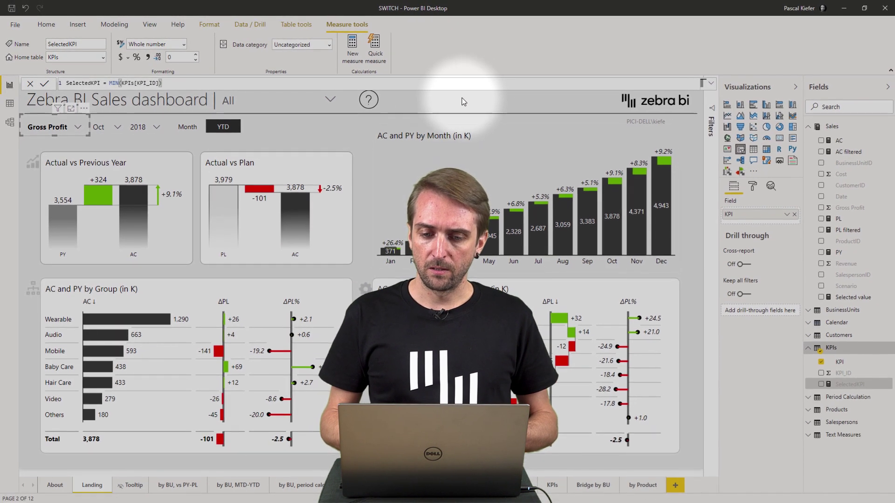
{"action": "left_click", "coordinate": [409, 99]}
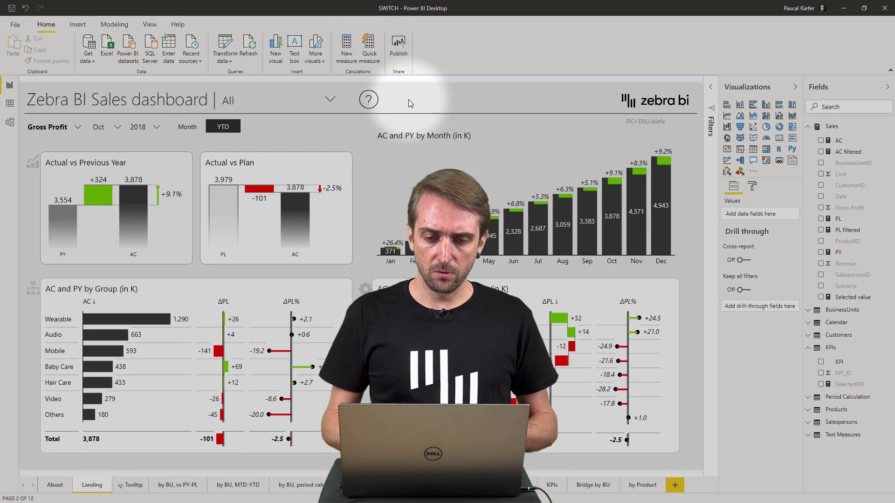
Add a small card visual showing the SelectedKPI measure and place it over the upper part of the AC and PY by Month chart.
{"action": "left_click", "coordinate": [780, 140]}
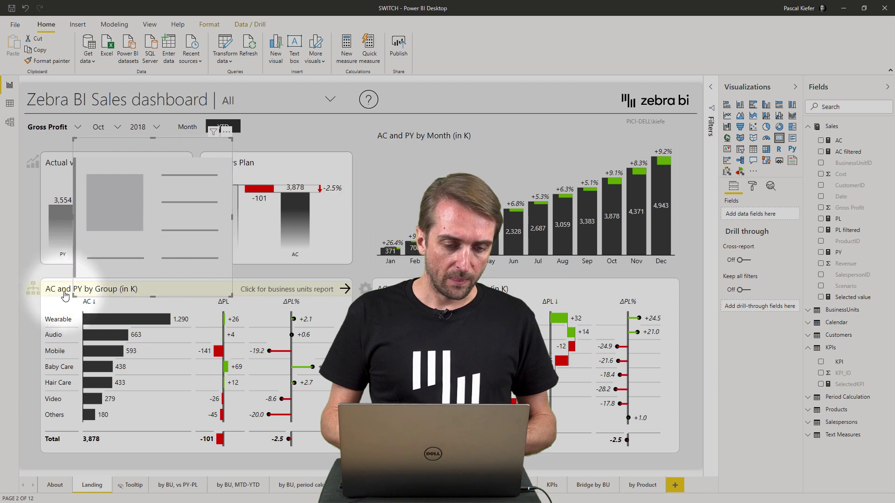
{"action": "left_click_drag", "start_coordinate": [75, 297], "coordinate": [147, 210]}
{"action": "left_click_drag", "start_coordinate": [225, 138], "coordinate": [579, 85]}
{"action": "left_click", "coordinate": [821, 384]}
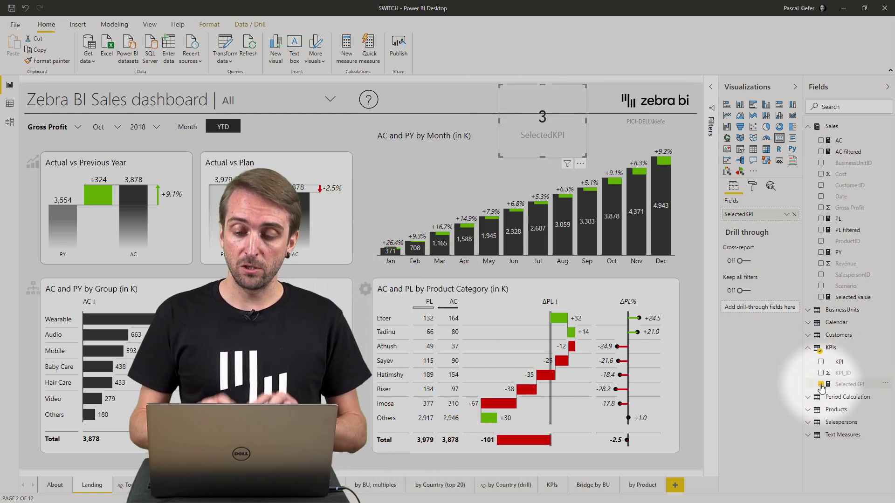
{"action": "left_click_drag", "start_coordinate": [516, 90], "coordinate": [508, 104]}
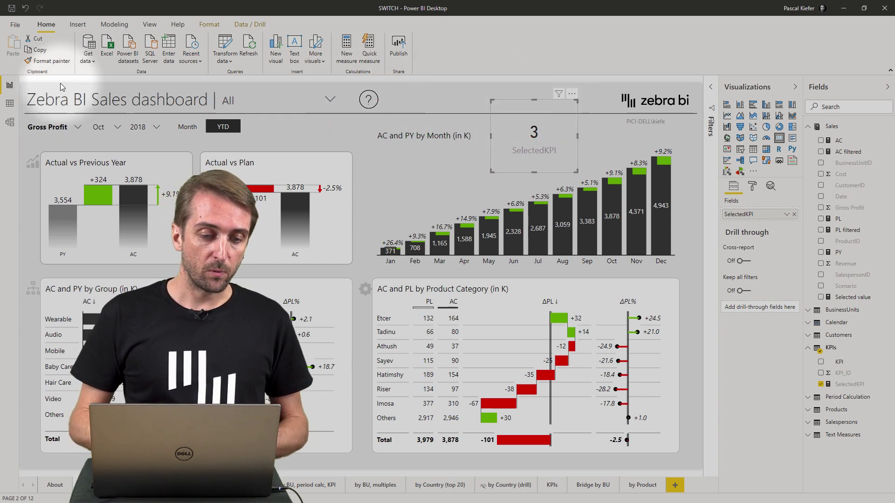
Test the SelectedKPI card by filtering the KPI to Cost and finally to Revenue, and check the KPIs table data.
{"action": "left_click", "coordinate": [73, 126]}
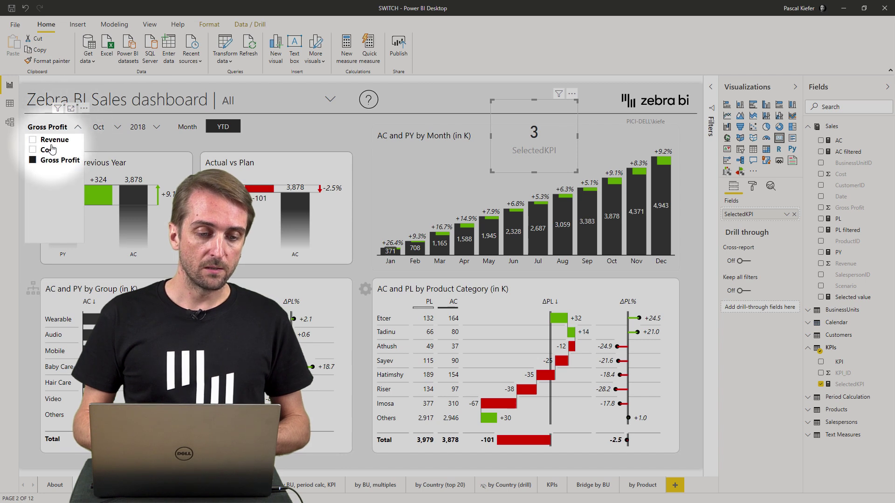
{"action": "left_click", "coordinate": [43, 151]}
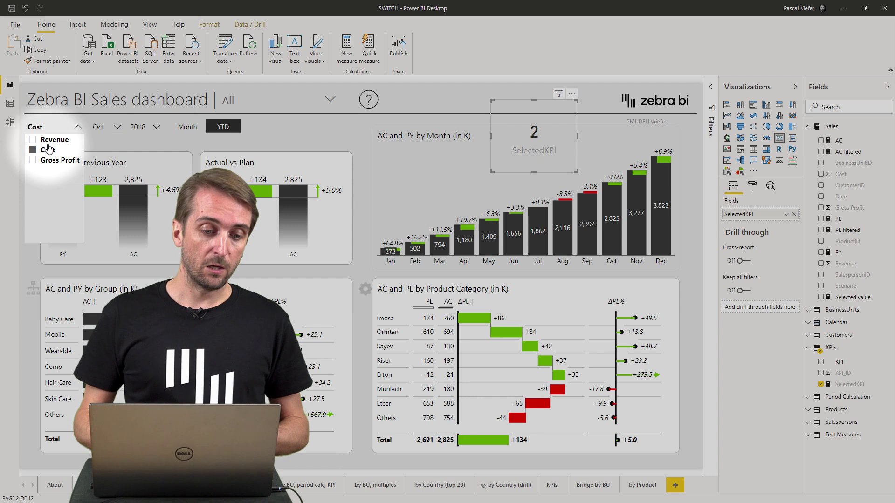
{"action": "left_click", "coordinate": [44, 143]}
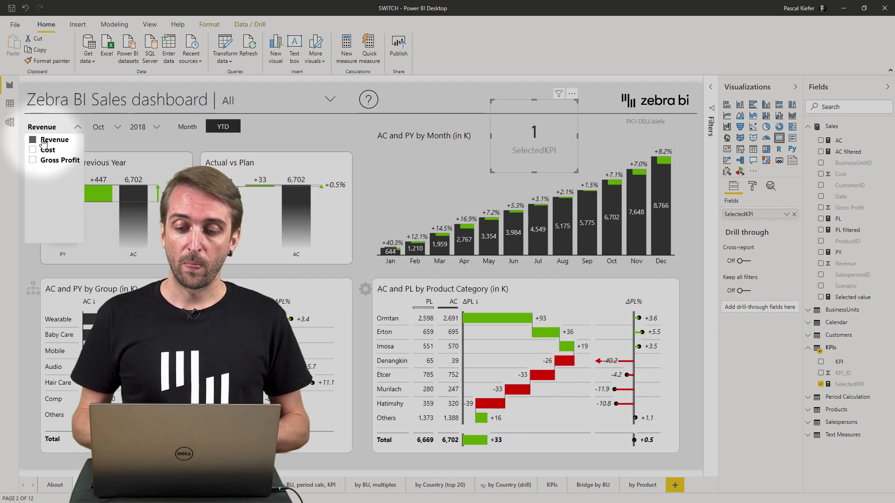
{"action": "left_click", "coordinate": [9, 103]}
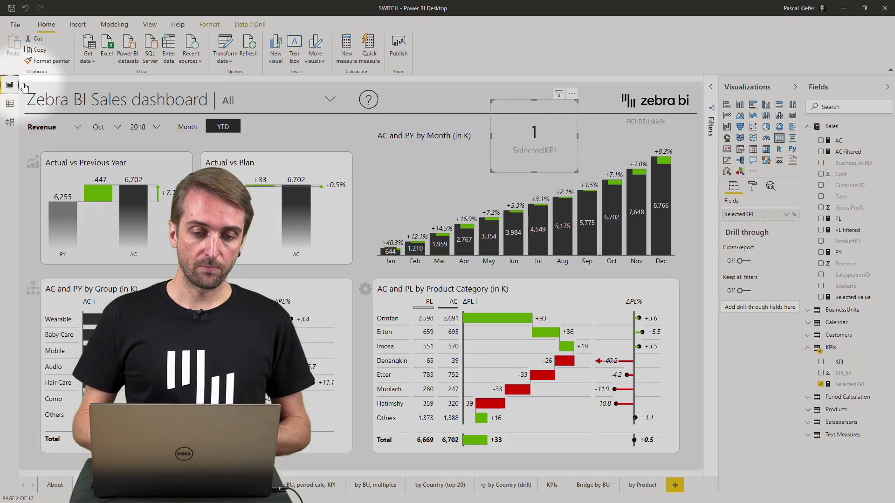
{"action": "left_click", "coordinate": [9, 85]}
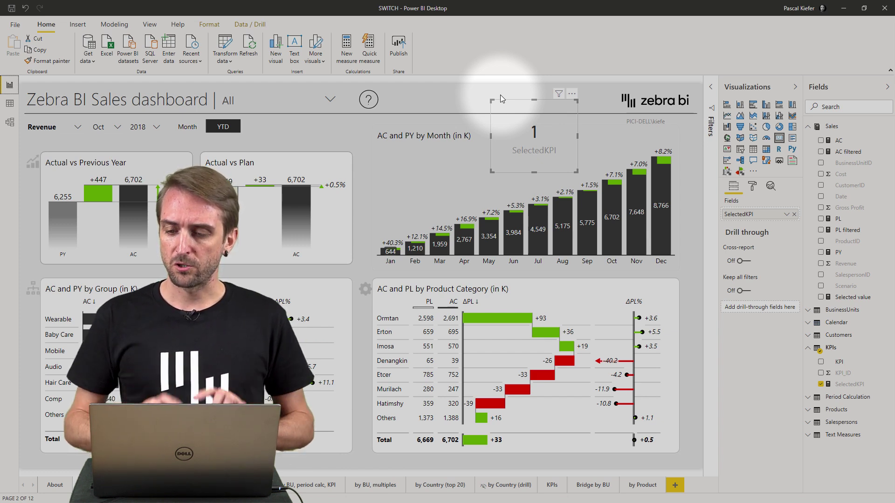
Examine the full formula of the Selected value measure, highlighting the SWITCH on SelectedKPI and each of its three SUM results.
{"action": "left_click", "coordinate": [862, 299]}
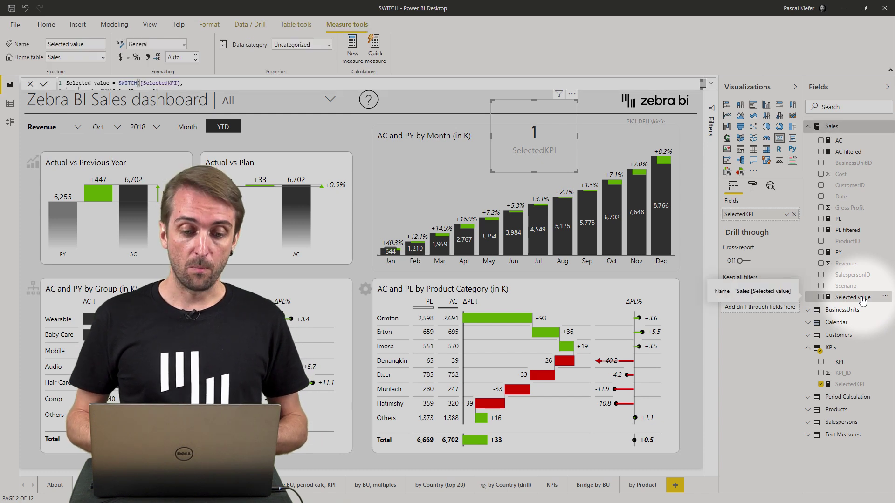
{"action": "left_click", "coordinate": [711, 83]}
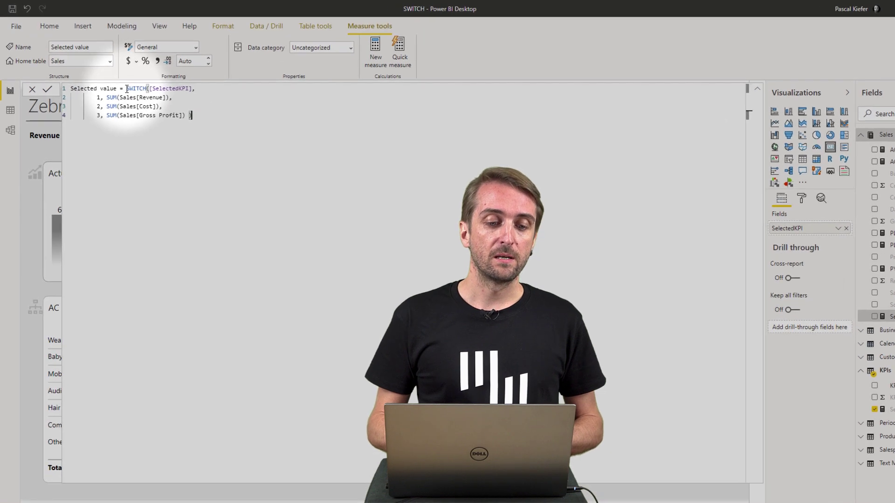
{"action": "left_click_drag", "start_coordinate": [127, 88], "coordinate": [212, 91]}
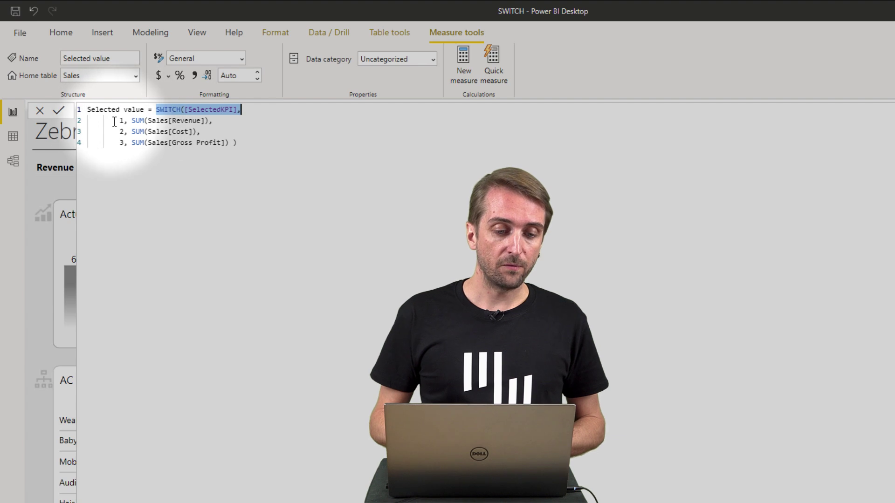
{"action": "left_click_drag", "start_coordinate": [121, 120], "coordinate": [232, 120]}
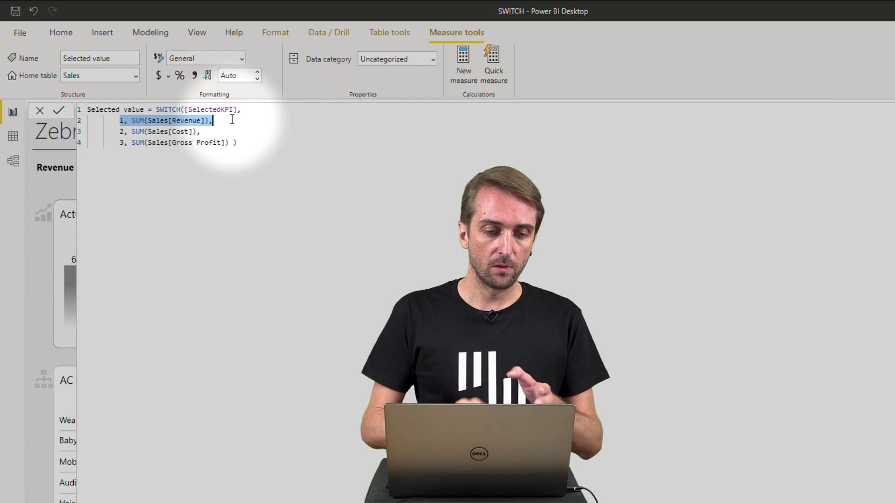
{"action": "left_click_drag", "start_coordinate": [121, 132], "coordinate": [236, 132]}
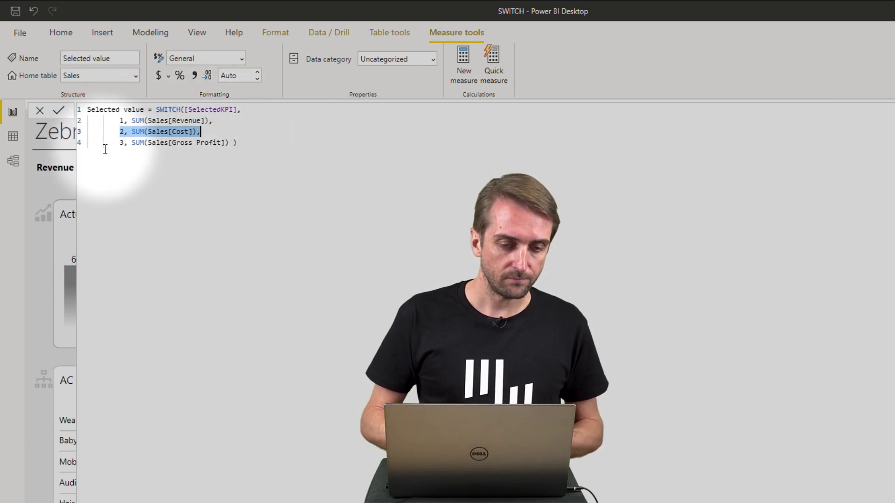
{"action": "left_click_drag", "start_coordinate": [120, 142], "coordinate": [263, 145]}
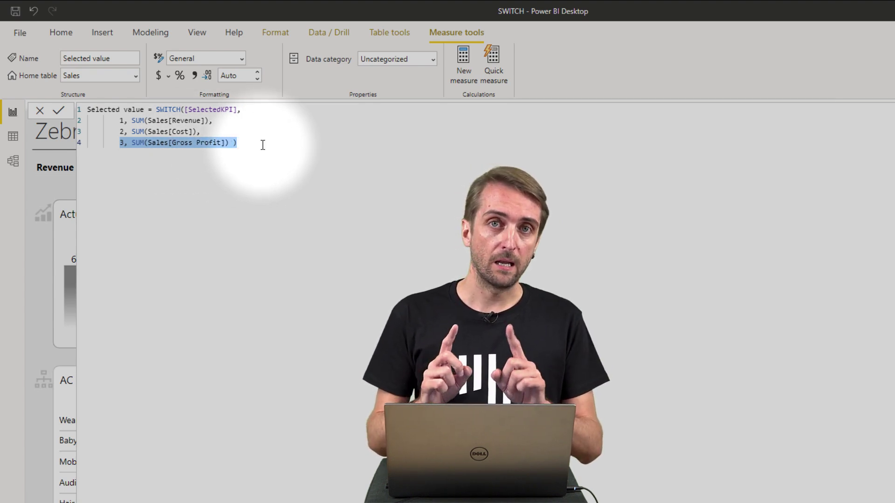
View the Sales table data and check which values the Scenario column contains, leaving it unfiltered, and return to the report.
{"action": "left_click", "coordinate": [13, 136]}
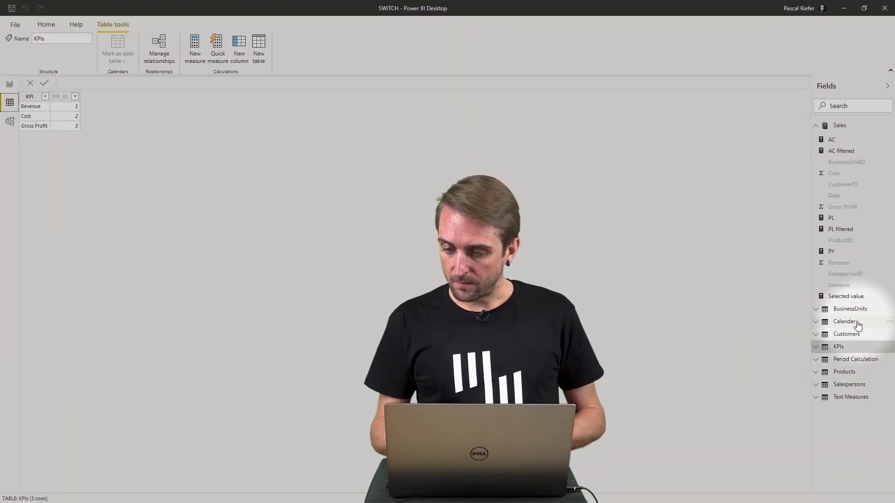
{"action": "left_click", "coordinate": [837, 126]}
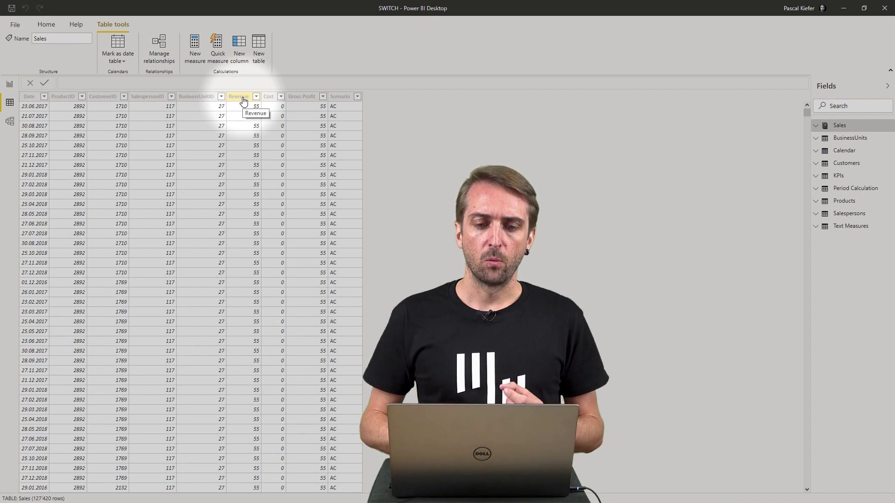
{"action": "left_click", "coordinate": [351, 96]}
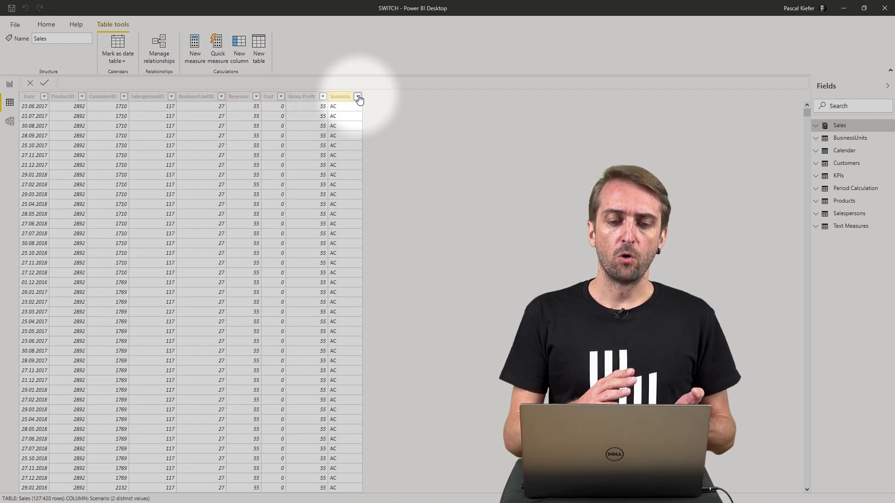
{"action": "left_click", "coordinate": [358, 97]}
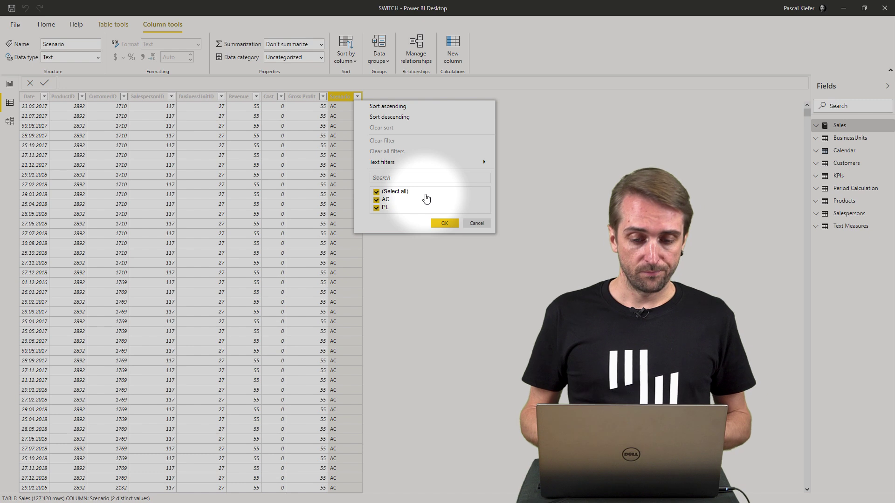
{"action": "left_click", "coordinate": [10, 86]}
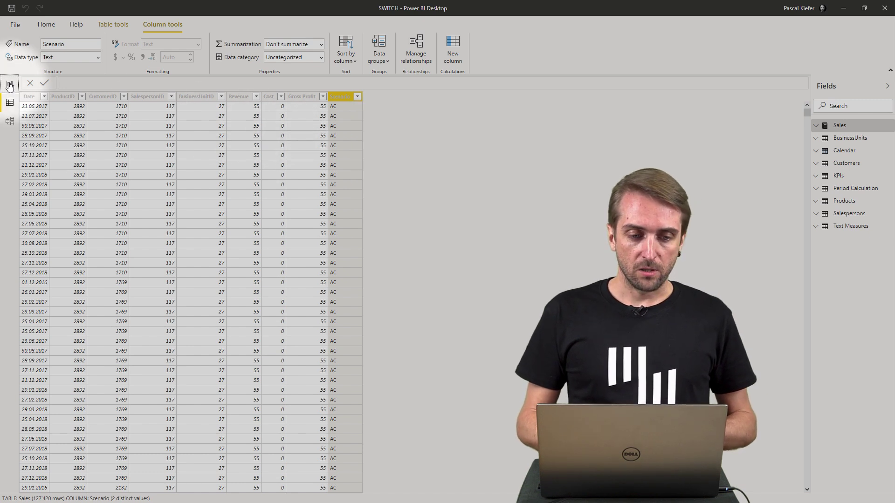
{"action": "left_click", "coordinate": [10, 85]}
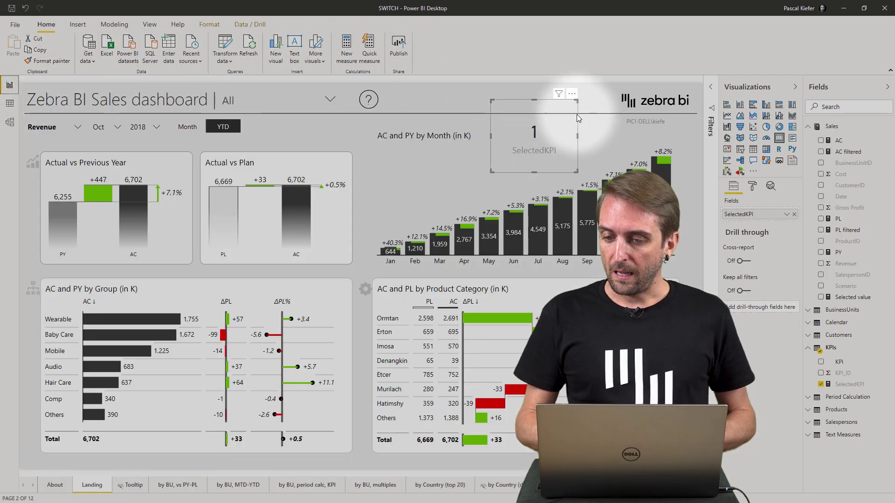
Inspect the formulas of the AC filtered and PL filtered measures, highlighting the Scenario condition in the AC one.
{"action": "left_click", "coordinate": [851, 152]}
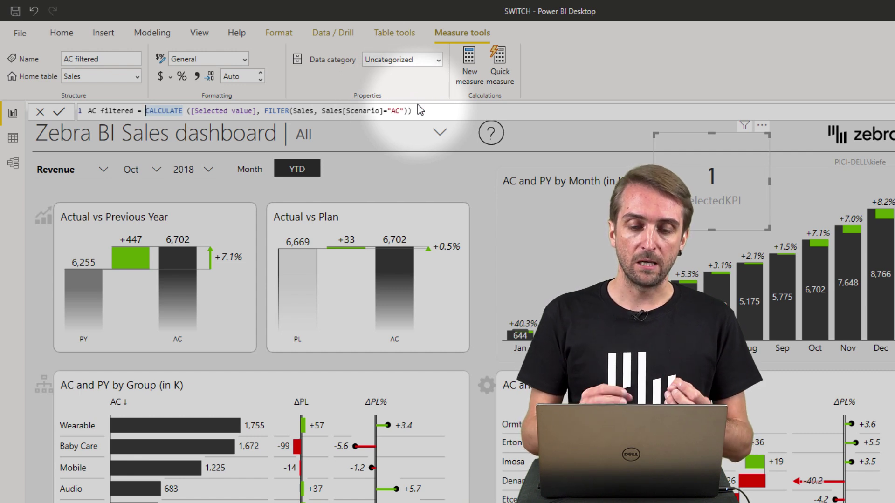
{"action": "left_click_drag", "start_coordinate": [326, 112], "coordinate": [437, 108]}
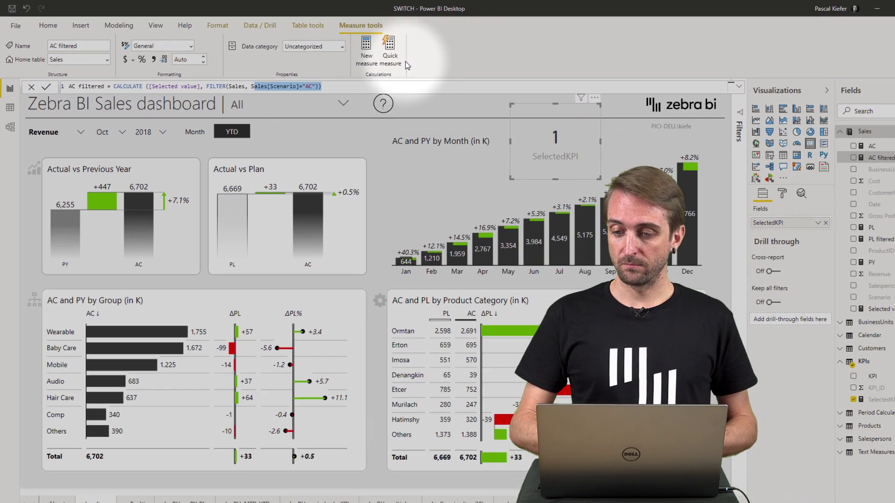
{"action": "left_click", "coordinate": [851, 230]}
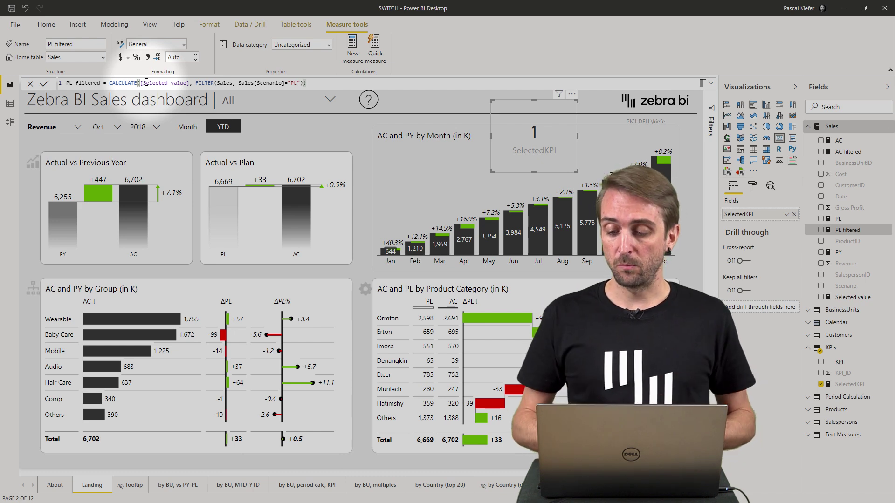
Inspect the formula of the AC measure and highlight its SWITCH on SelectedCalc.
{"action": "left_click", "coordinate": [841, 141]}
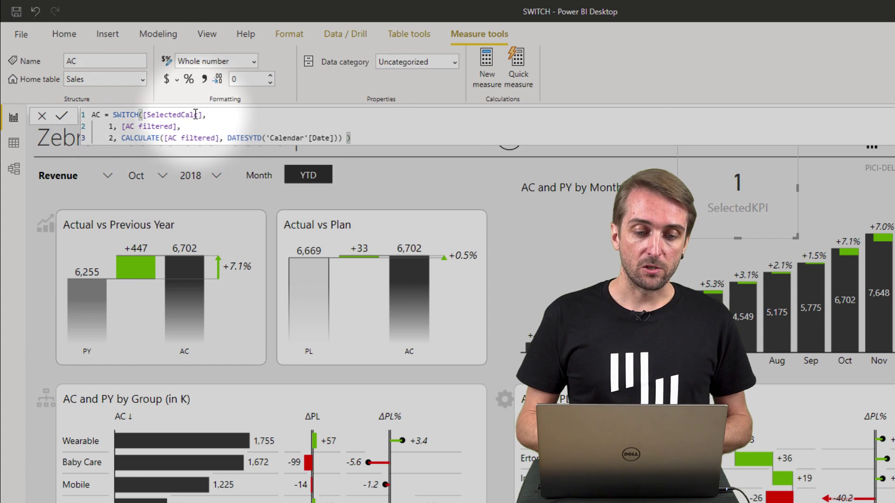
{"action": "left_click_drag", "start_coordinate": [116, 115], "coordinate": [231, 116]}
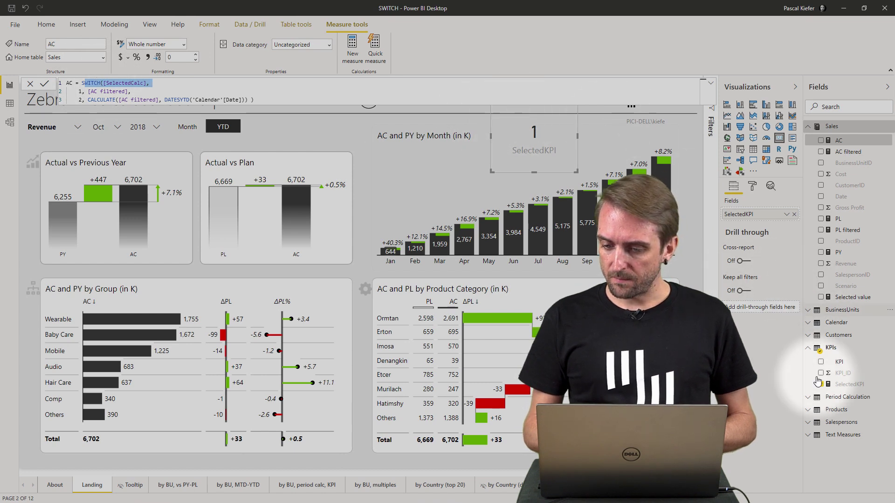
View the Period Calculation table's data to check which CalcID belongs to Month and YTD, and return to the report.
{"action": "left_click", "coordinate": [838, 399]}
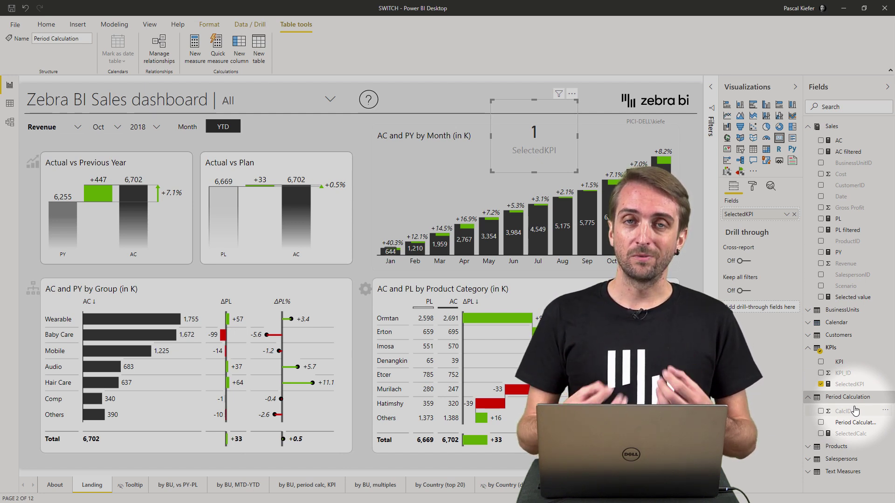
{"action": "left_click", "coordinate": [10, 107]}
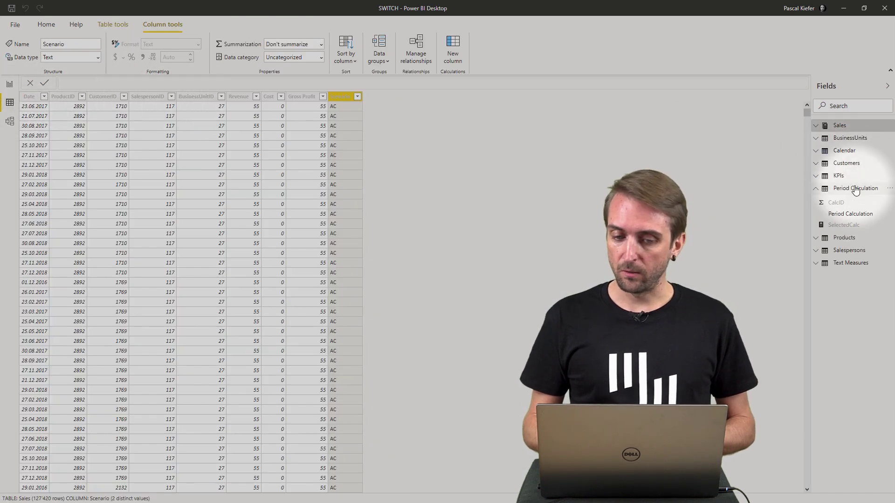
{"action": "left_click", "coordinate": [856, 189]}
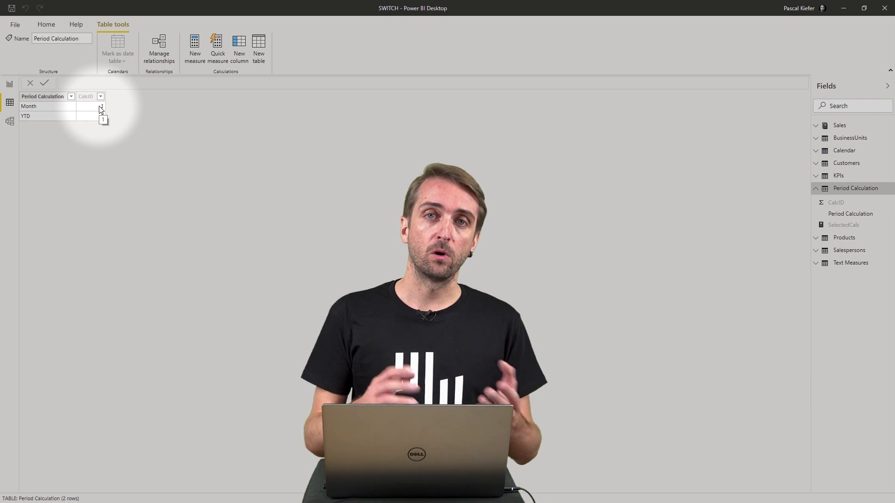
{"action": "left_click", "coordinate": [10, 87]}
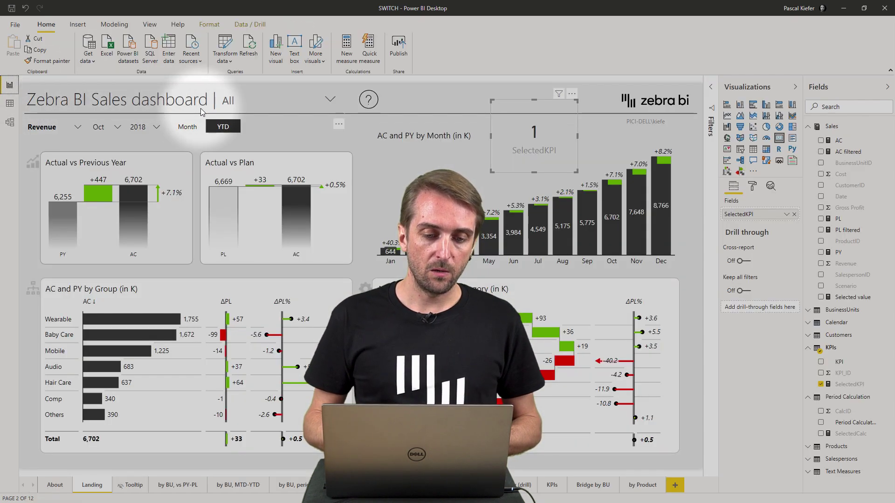
Replace SelectedKPI with SelectedCalc in the card visual and set the period slicer to Month.
{"action": "left_click", "coordinate": [227, 127]}
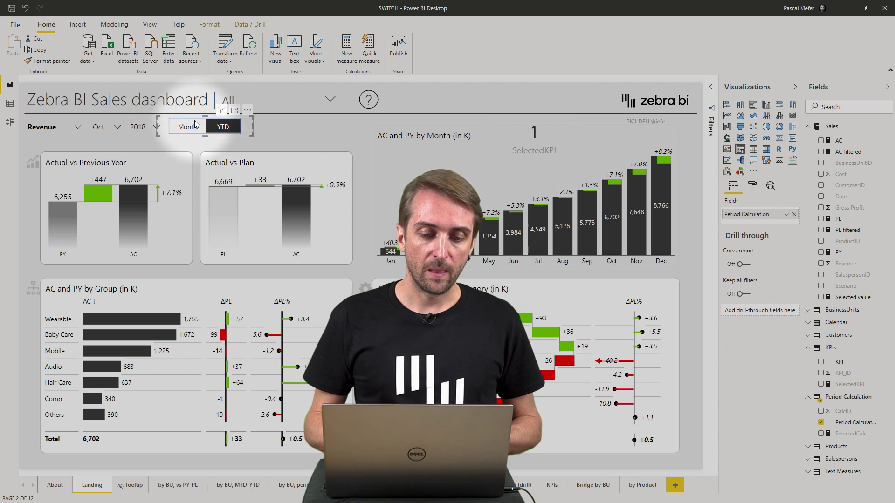
{"action": "left_click", "coordinate": [228, 127]}
{"action": "left_click", "coordinate": [523, 135]}
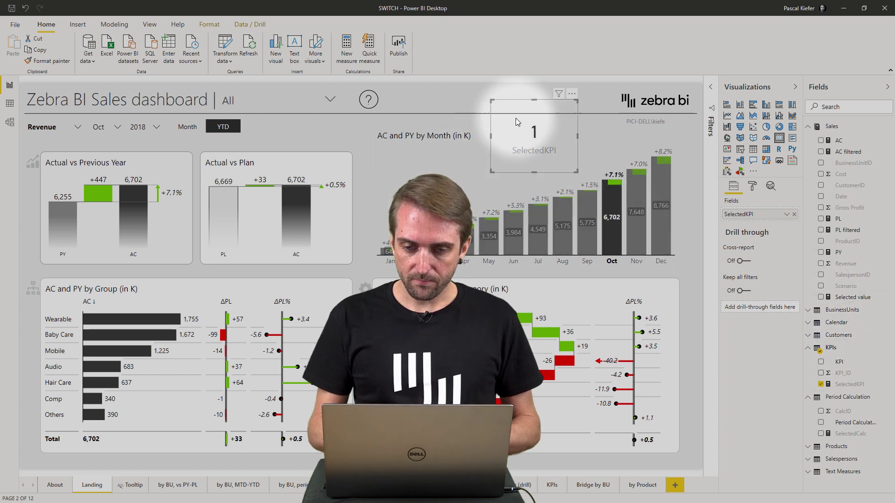
{"action": "left_click", "coordinate": [821, 385]}
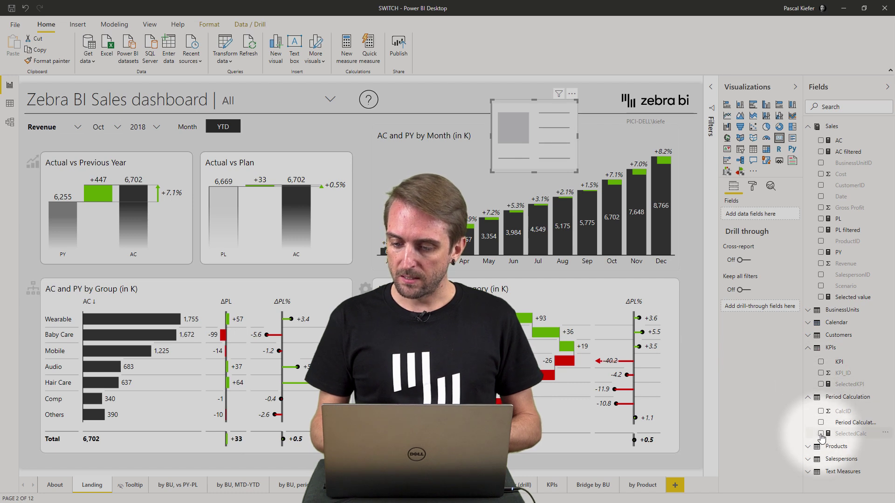
{"action": "left_click", "coordinate": [821, 434]}
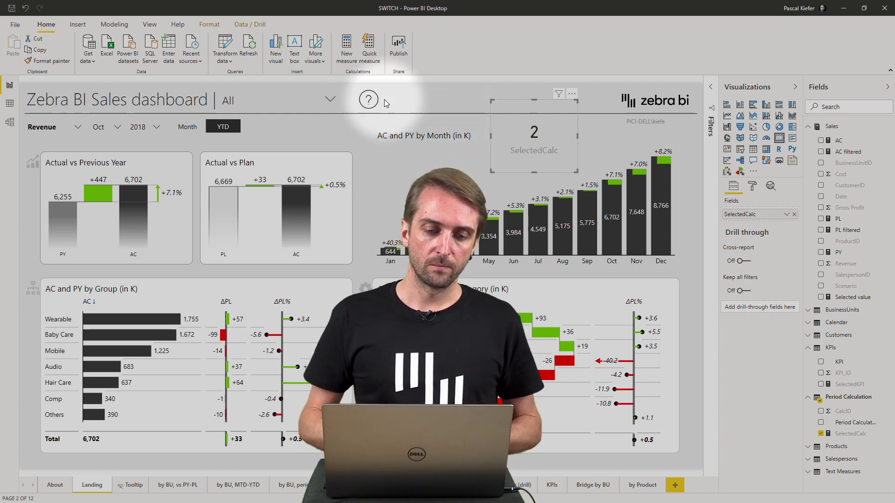
{"action": "left_click", "coordinate": [189, 129]}
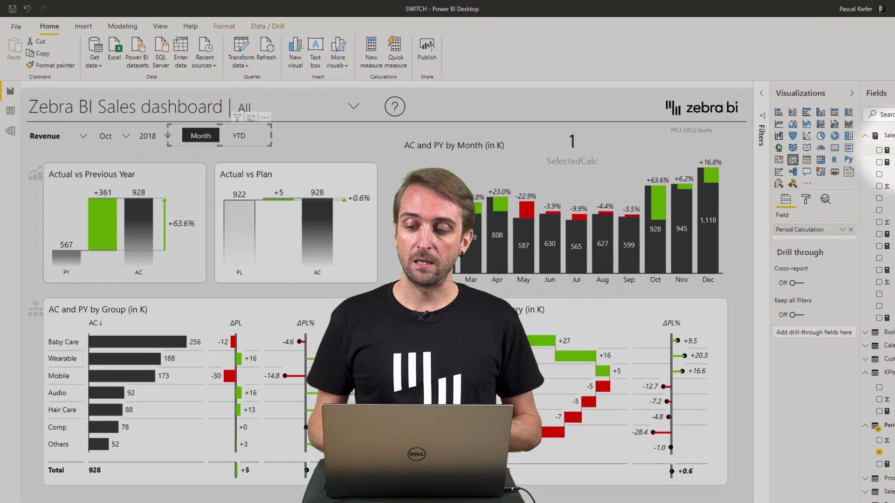
Inspect the AC measure's formula, highlighting the plain AC filtered result for 1 and the DATESYTD calculation for 2.
{"action": "left_click", "coordinate": [890, 150]}
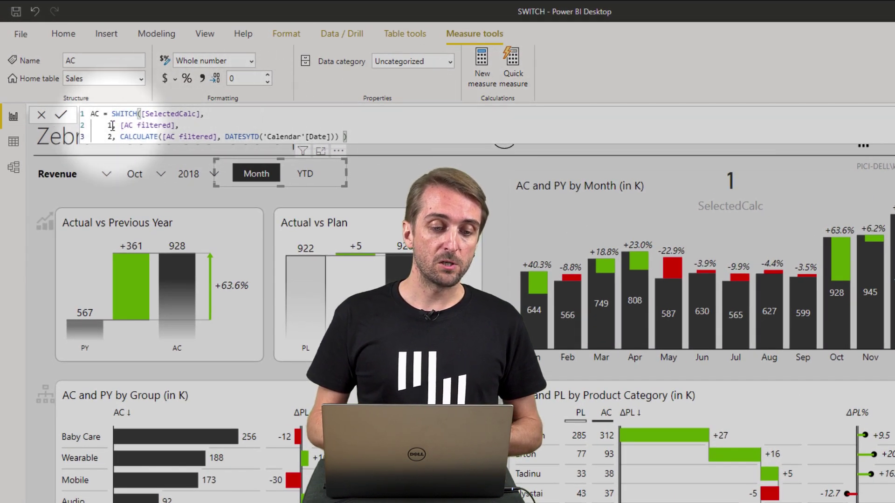
{"action": "left_click_drag", "start_coordinate": [107, 126], "coordinate": [195, 127]}
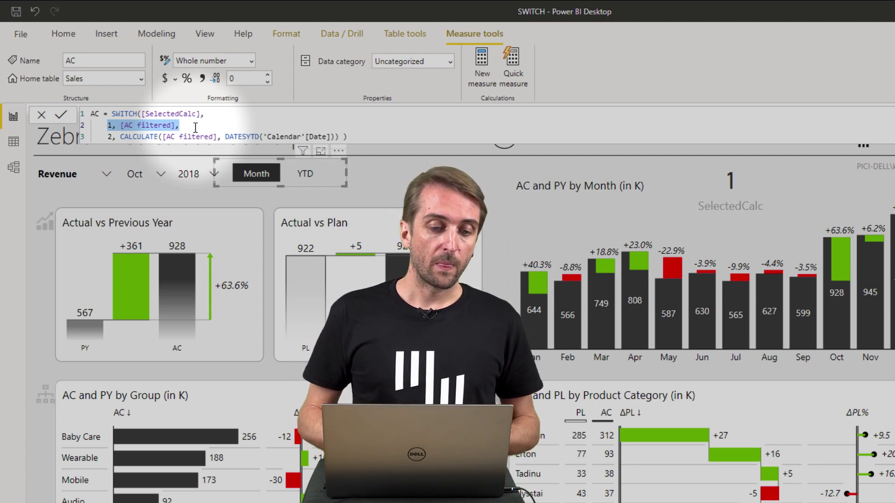
{"action": "left_click_drag", "start_coordinate": [107, 136], "coordinate": [230, 137]}
{"action": "left_click_drag", "start_coordinate": [317, 134], "coordinate": [377, 135]}
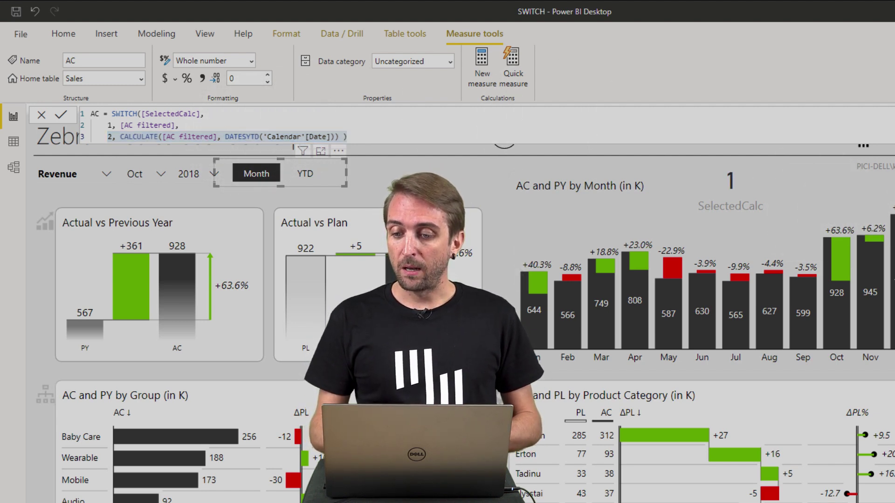
Inspect the formulas of the PL and PY measures, highlighting the DATEADD expression in the PY one.
{"action": "key", "text": "ctrl+a"}
{"action": "type", "text": "PL = SWITCH([SelectedCalc],     1, [PL filtered],     2, CALCULATE([PL filtered], DATESYTD('Calendar'[Date])) )"}
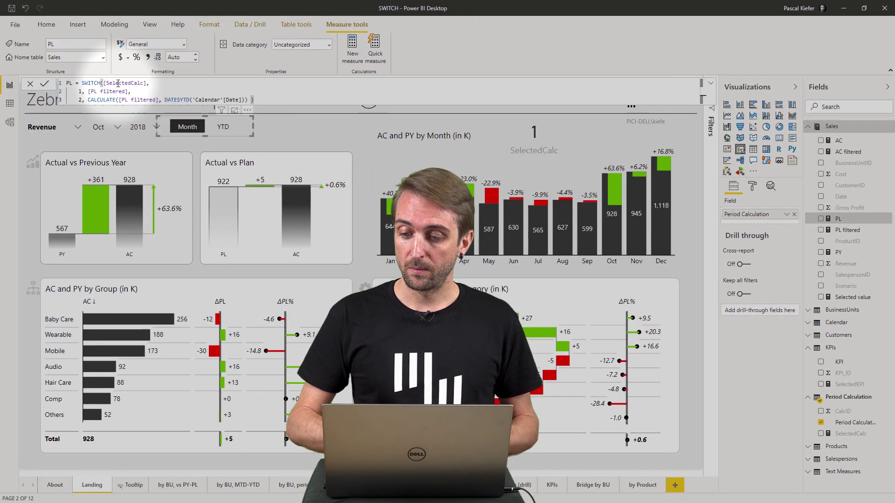
{"action": "left_click", "coordinate": [839, 253]}
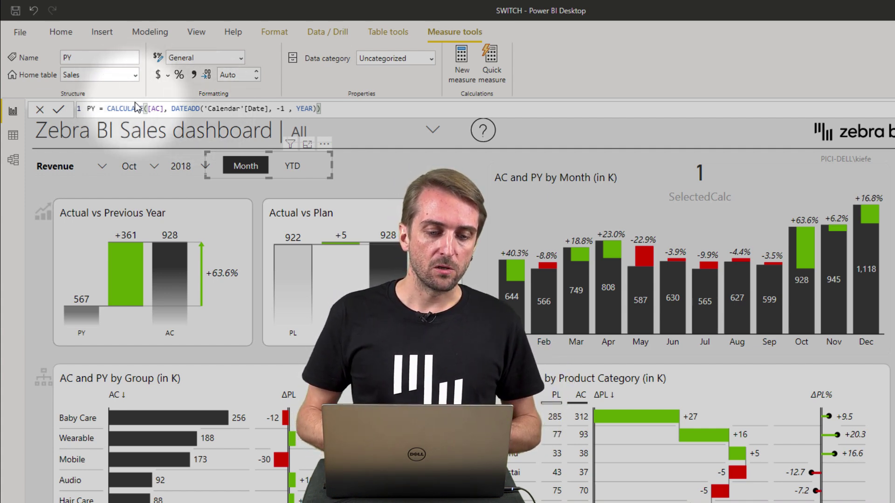
{"action": "left_click_drag", "start_coordinate": [173, 107], "coordinate": [347, 107]}
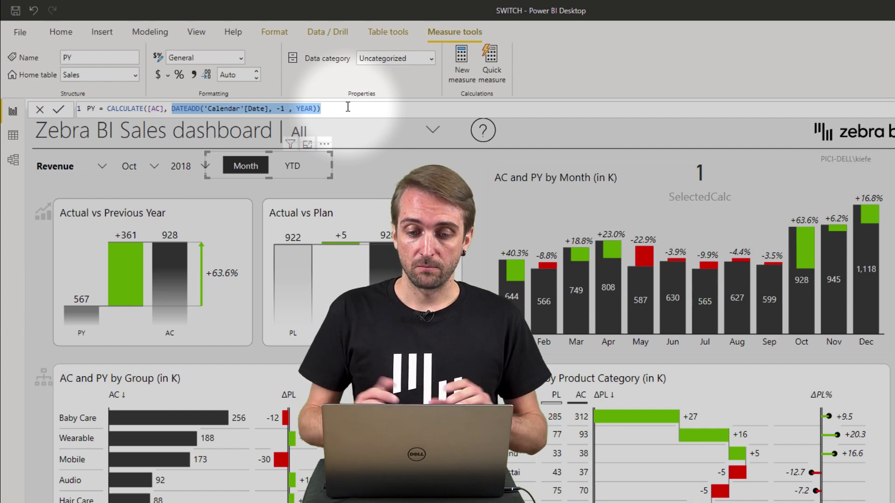
{"action": "left_click", "coordinate": [633, 74]}
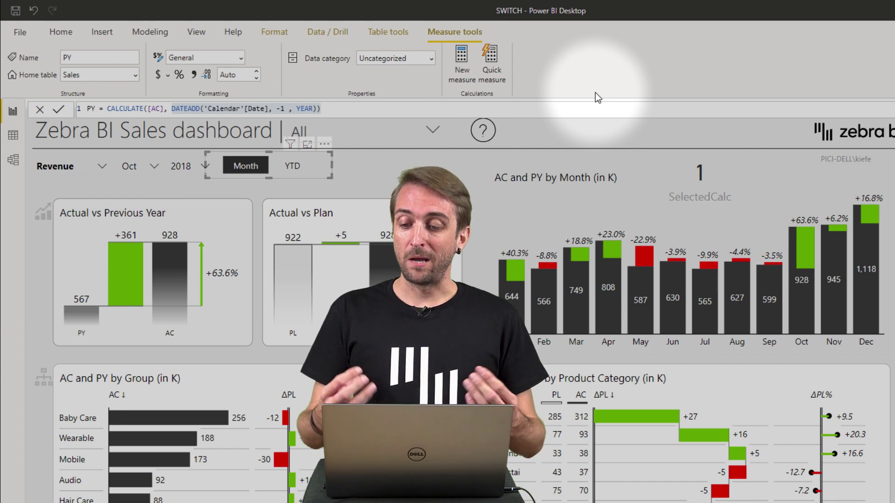
Select the Actual vs Previous Year chart and review which measures are assigned to its fields.
{"action": "left_click", "coordinate": [205, 211]}
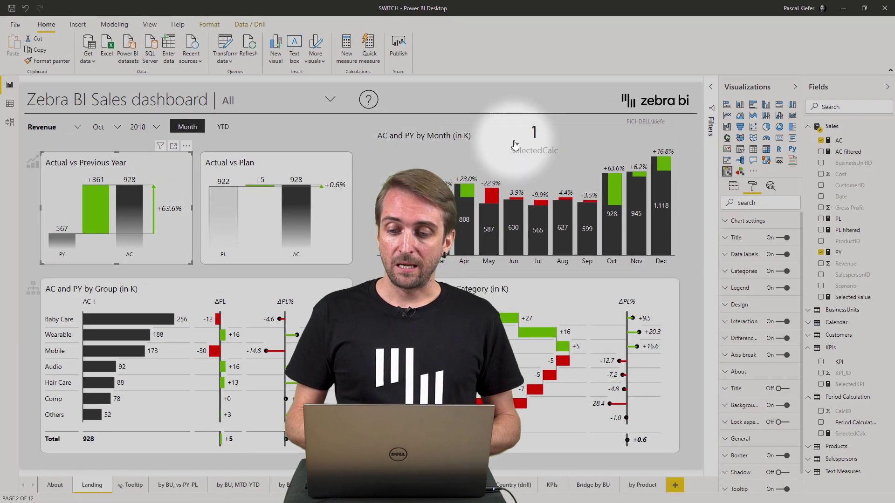
{"action": "left_click", "coordinate": [733, 186]}
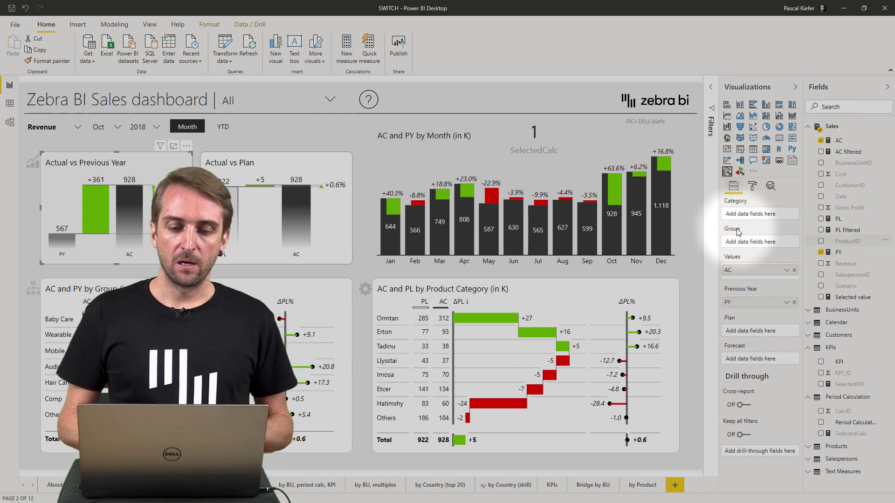
{"action": "left_click", "coordinate": [661, 209]}
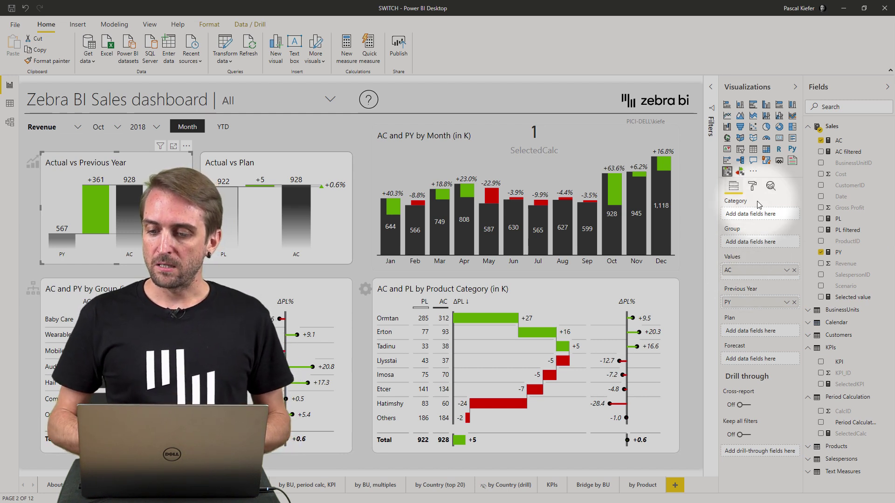
Hide the AC filtered, PL filtered and Selected value measures, and stop listing hidden fields.
{"action": "right_click", "coordinate": [842, 158]}
{"action": "left_click", "coordinate": [843, 234]}
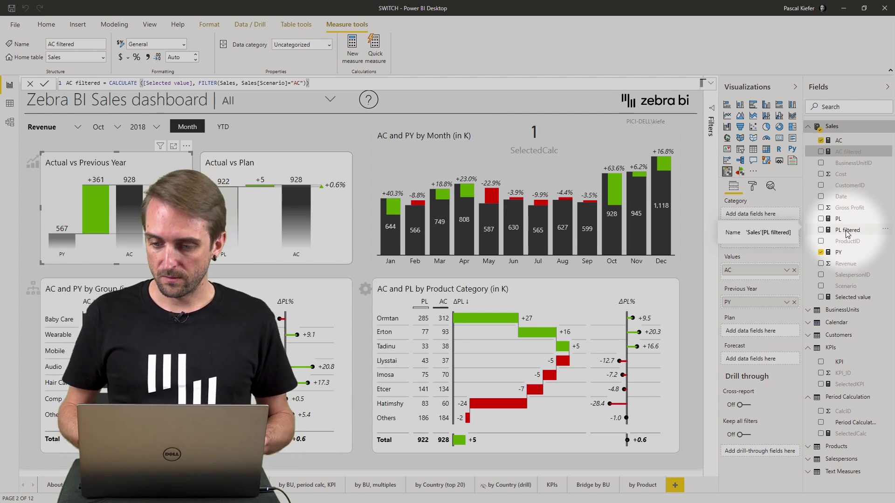
{"action": "right_click", "coordinate": [845, 231]}
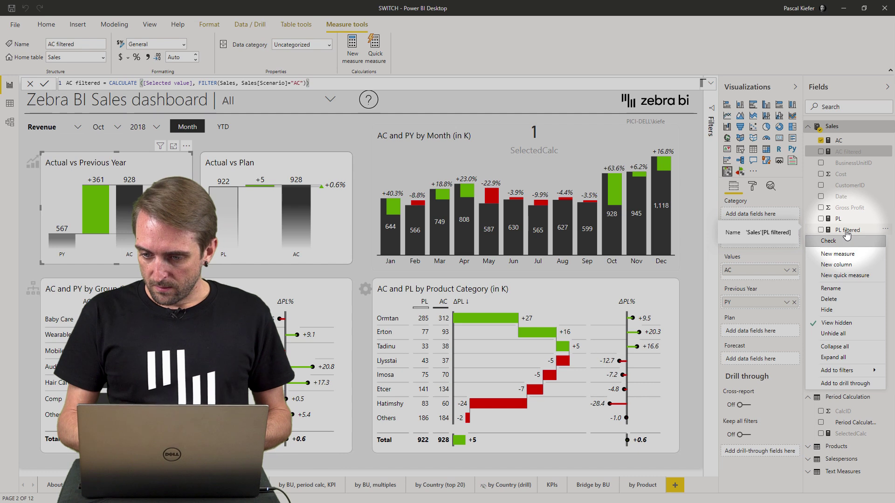
{"action": "left_click", "coordinate": [838, 312]}
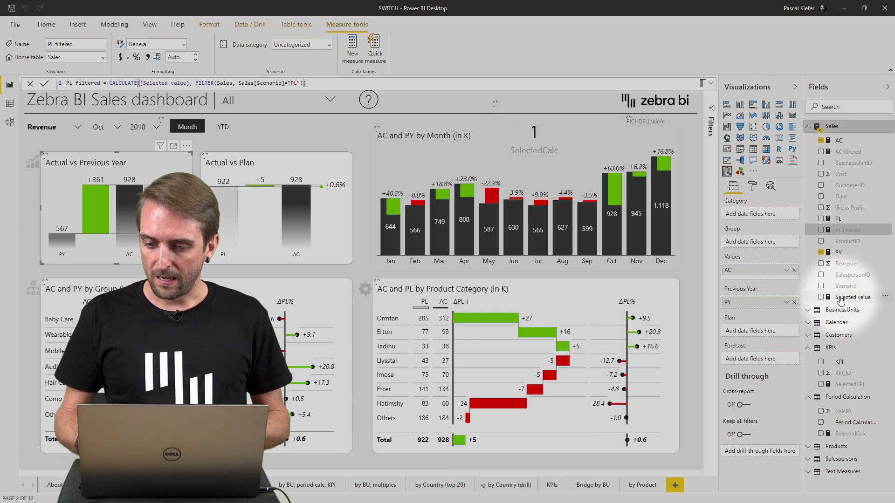
{"action": "right_click", "coordinate": [841, 299]}
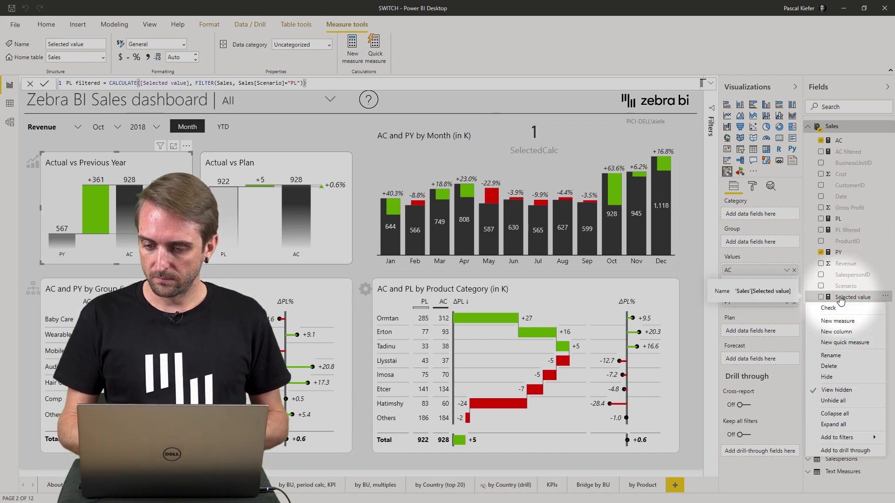
{"action": "right_click", "coordinate": [841, 299]}
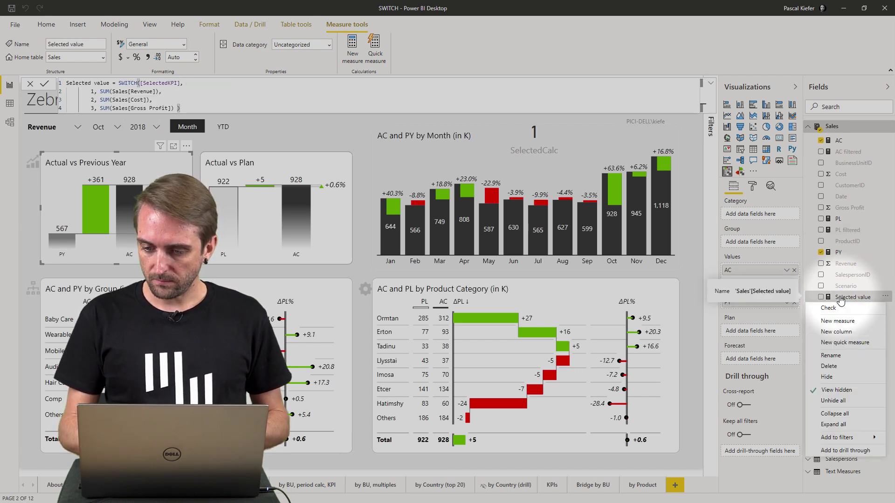
{"action": "left_click", "coordinate": [829, 377]}
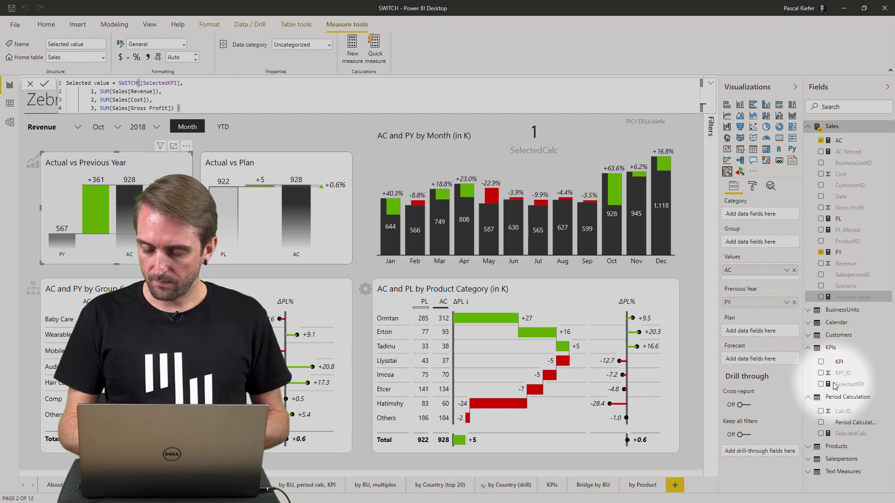
{"action": "right_click", "coordinate": [849, 190]}
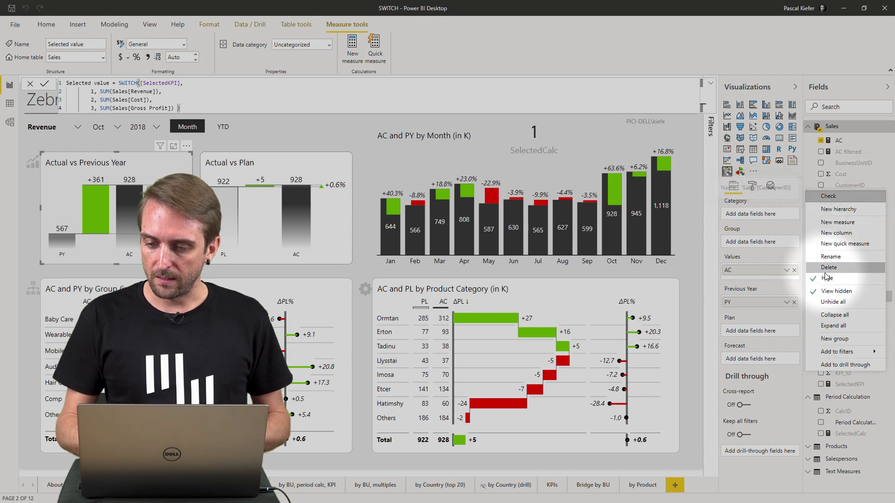
{"action": "left_click", "coordinate": [851, 291]}
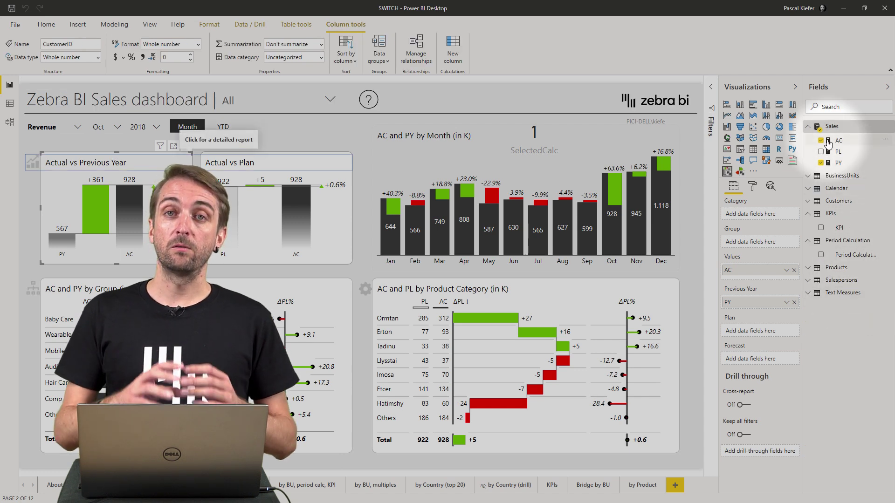
In the SWITCH without SWITCH report, start a manually entered table named KPIs.
{"action": "left_click", "coordinate": [432, 155]}
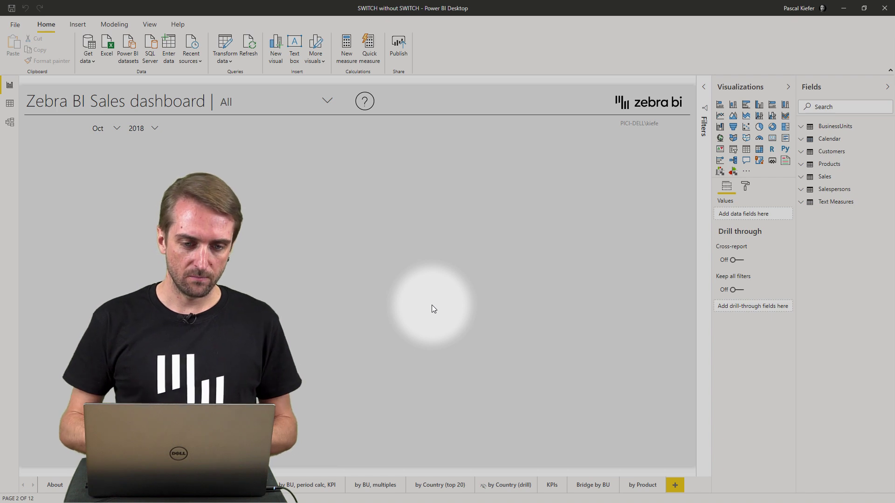
{"action": "left_click", "coordinate": [168, 47]}
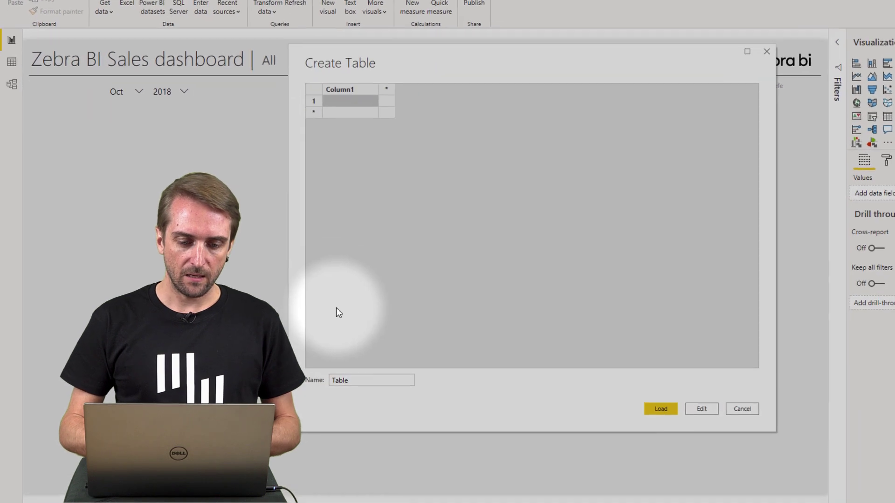
{"action": "left_click_drag", "start_coordinate": [382, 379], "coordinate": [303, 375]}
{"action": "type", "text": "K"}
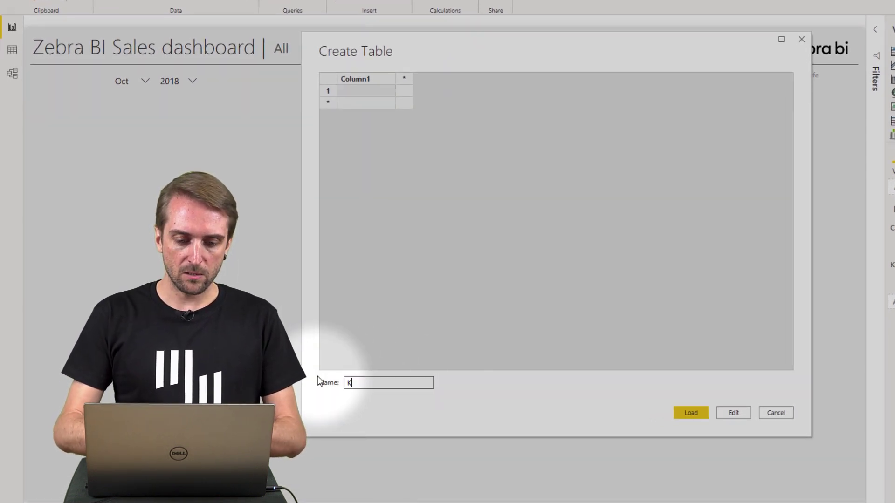
{"action": "type", "text": "PIs"}
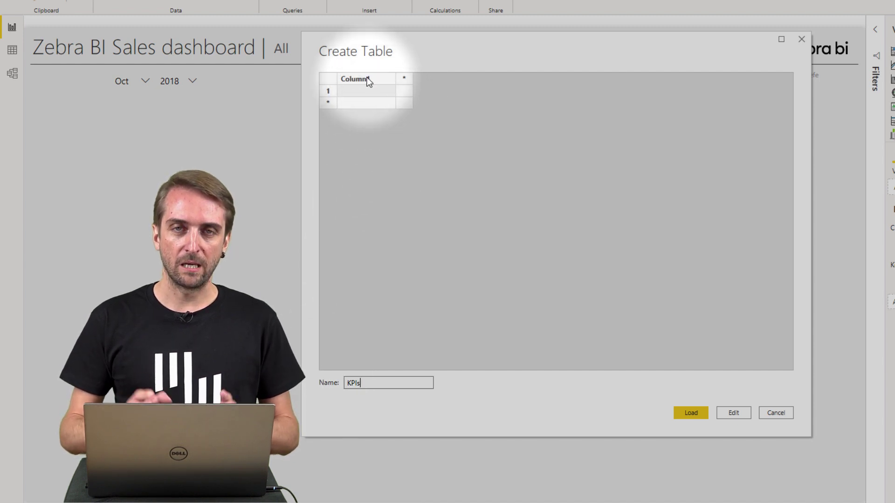
Name the first column of the new table KPI and add a second column named KPI_ID.
{"action": "double_click", "coordinate": [355, 79]}
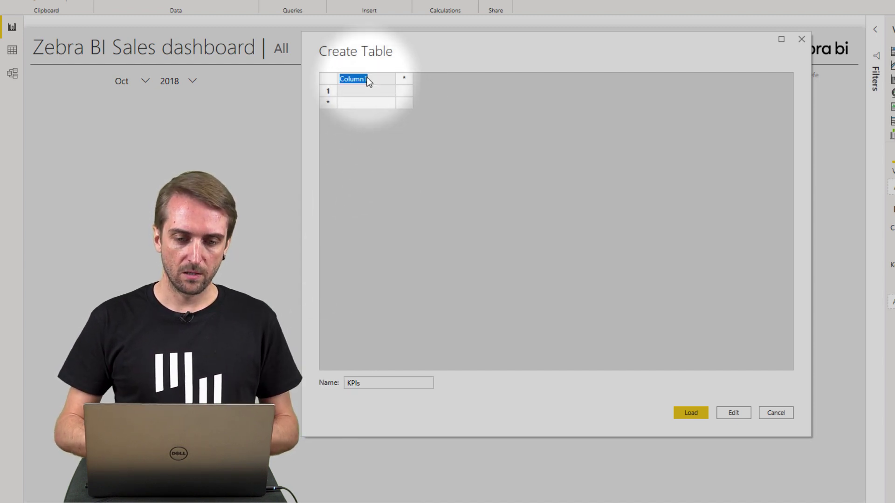
{"action": "type", "text": "KPI"}
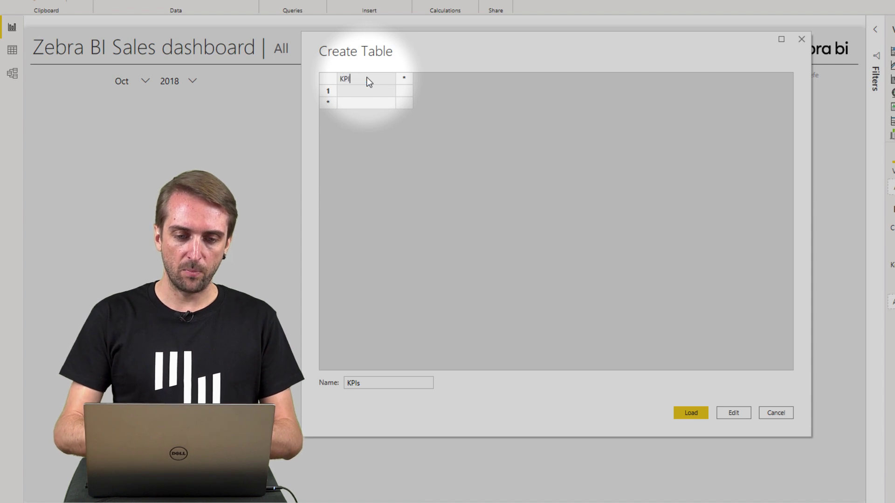
{"action": "key", "text": "Tab"}
{"action": "type", "text": "KPI_ID"}
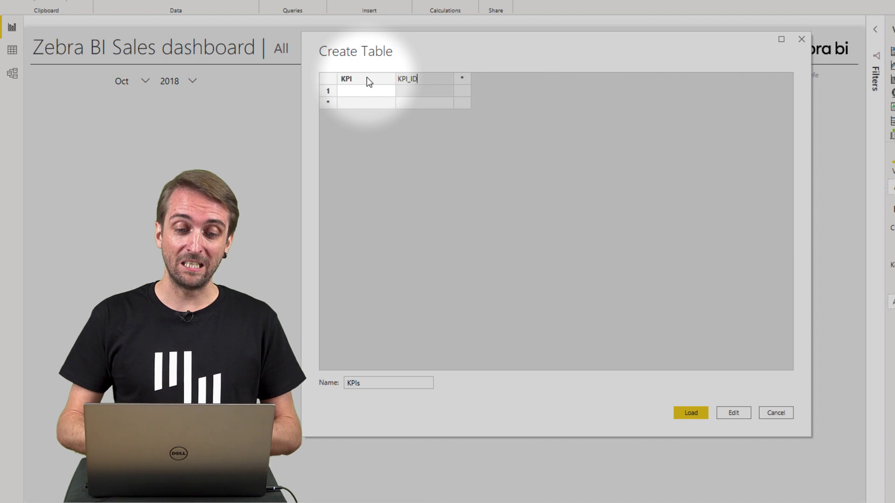
{"action": "left_click", "coordinate": [352, 92]}
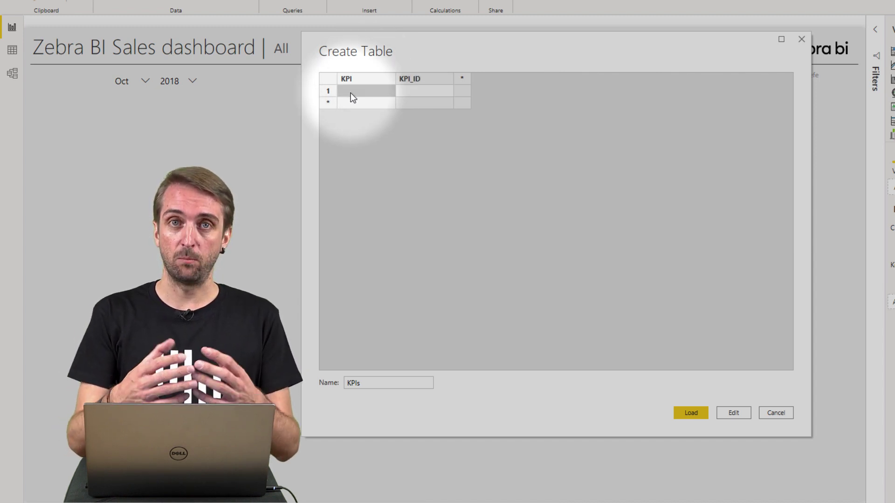
Fill the table with Revenues as 1, Costs as 2 and Gross Profit as 3, and load it into the report.
{"action": "type", "text": "Re"}
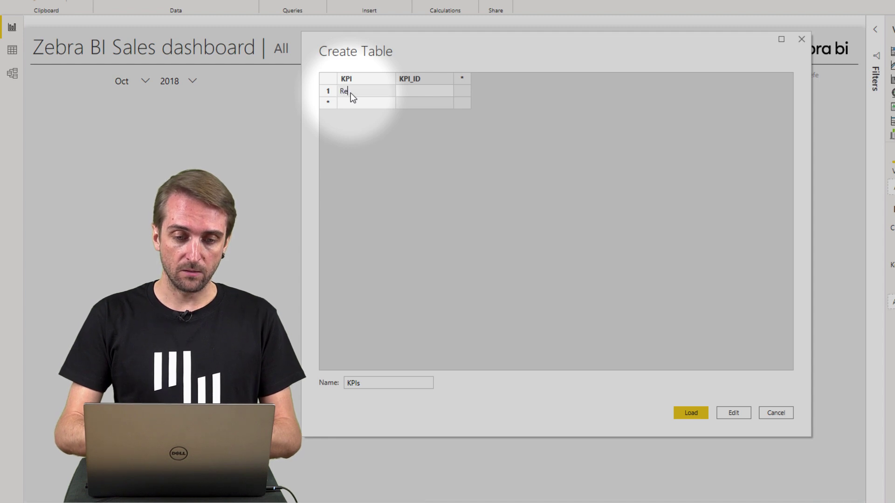
{"action": "type", "text": "venues"}
{"action": "key", "text": "Tab"}
{"action": "type", "text": "1"}
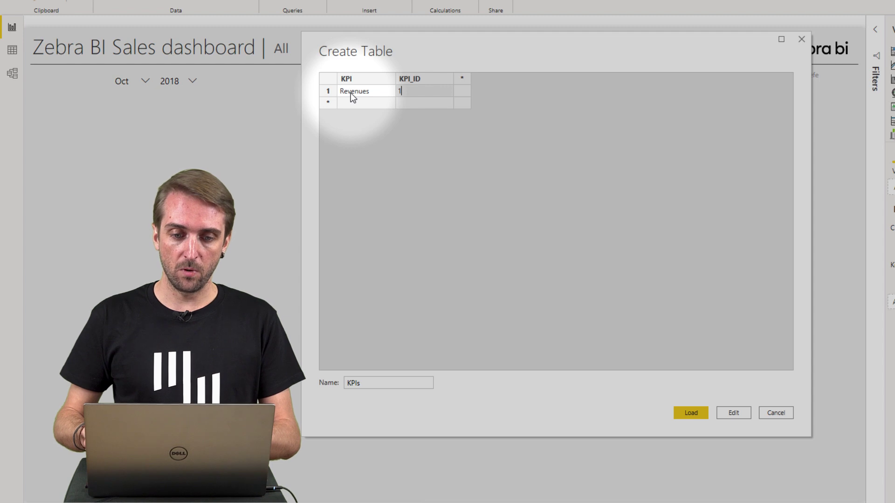
{"action": "key", "text": "Tab"}
{"action": "type", "text": "Costs"}
{"action": "key", "text": "Tab"}
{"action": "type", "text": "2"}
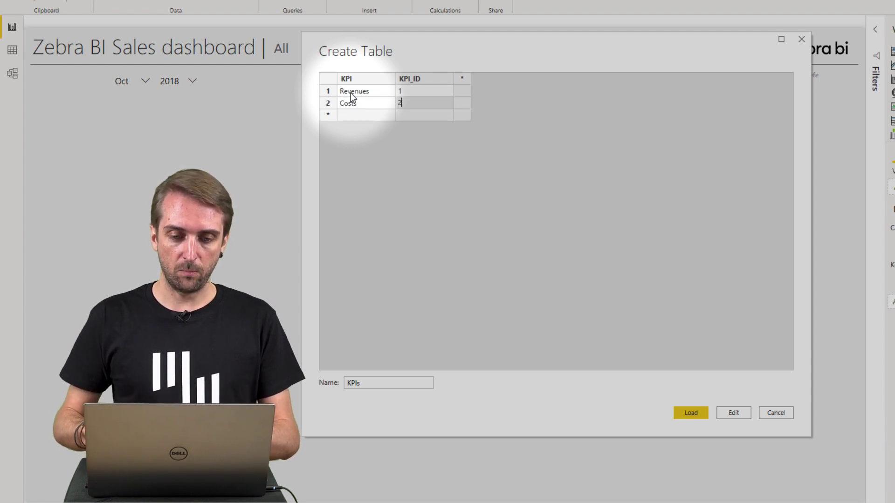
{"action": "key", "text": "Tab"}
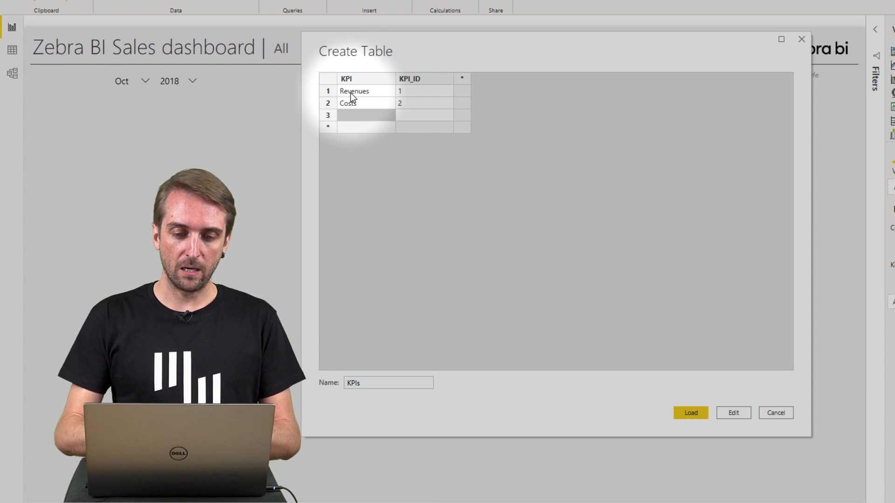
{"action": "type", "text": "Gross Profit"}
{"action": "key", "text": "Tab"}
{"action": "type", "text": "3"}
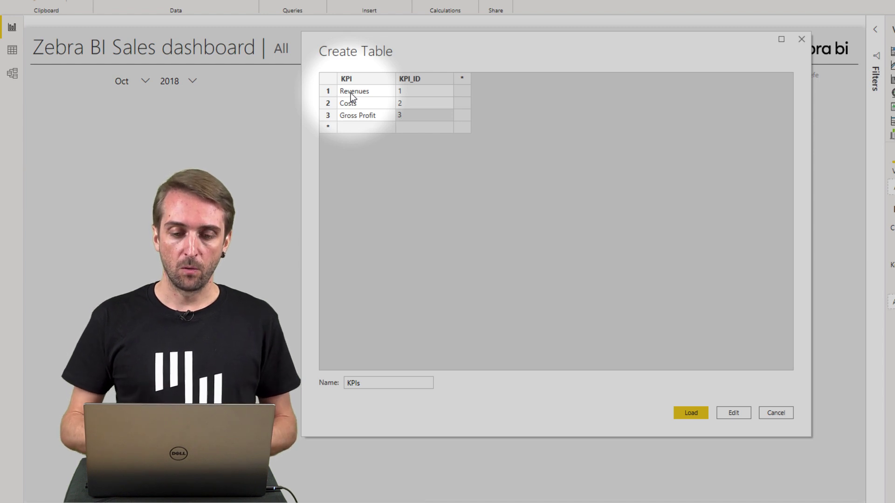
{"action": "left_click", "coordinate": [691, 413]}
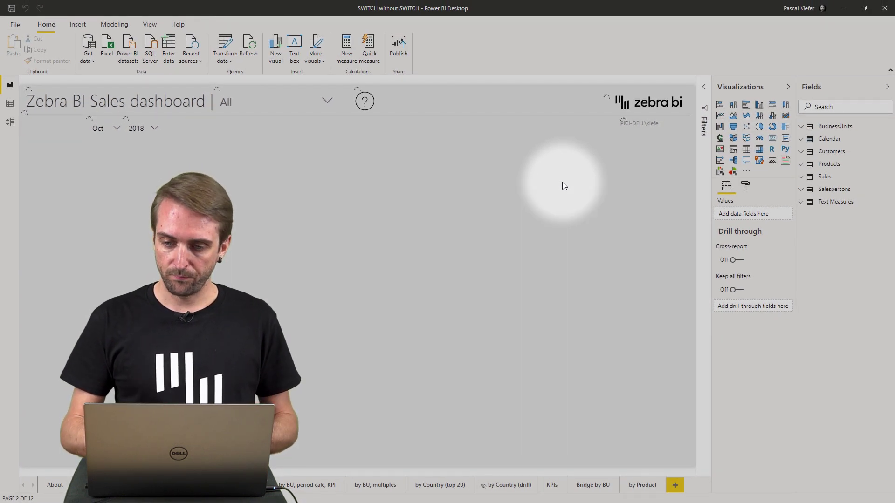
Add a slicer to the Landing page that uses the KPI field of the KPIs table.
{"action": "left_click", "coordinate": [734, 151]}
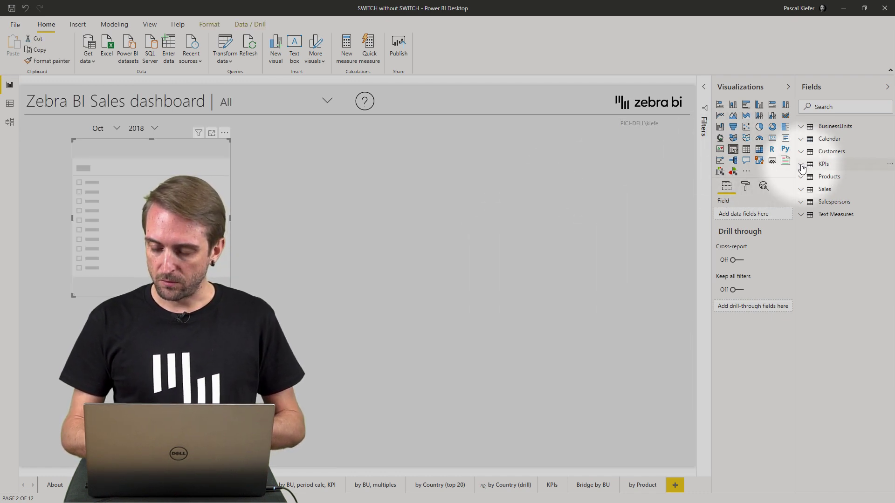
{"action": "left_click", "coordinate": [824, 164]}
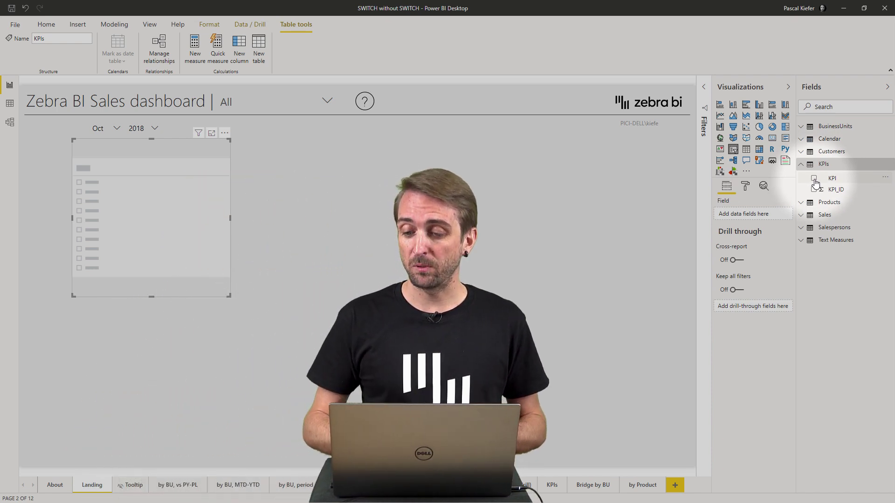
{"action": "left_click", "coordinate": [814, 181]}
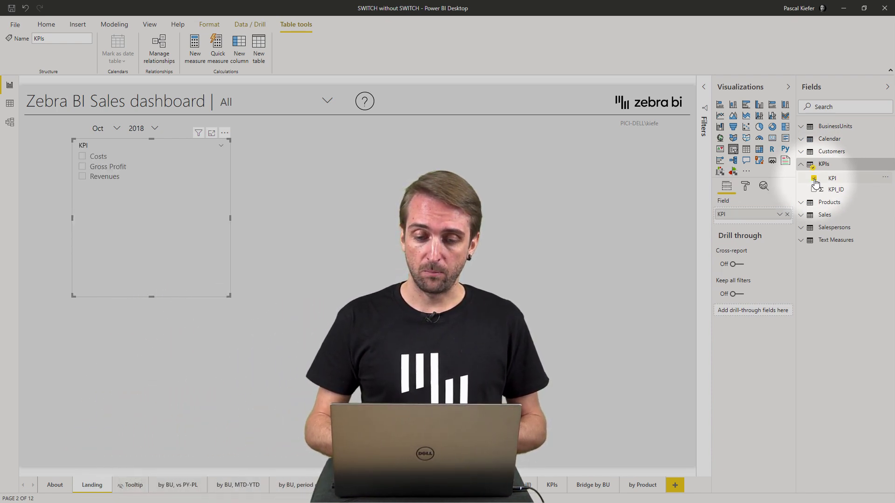
Change the KPI slicer to a dropdown, shrink it to a compact box and expand its list of choices.
{"action": "left_click", "coordinate": [221, 145]}
{"action": "left_click", "coordinate": [233, 174]}
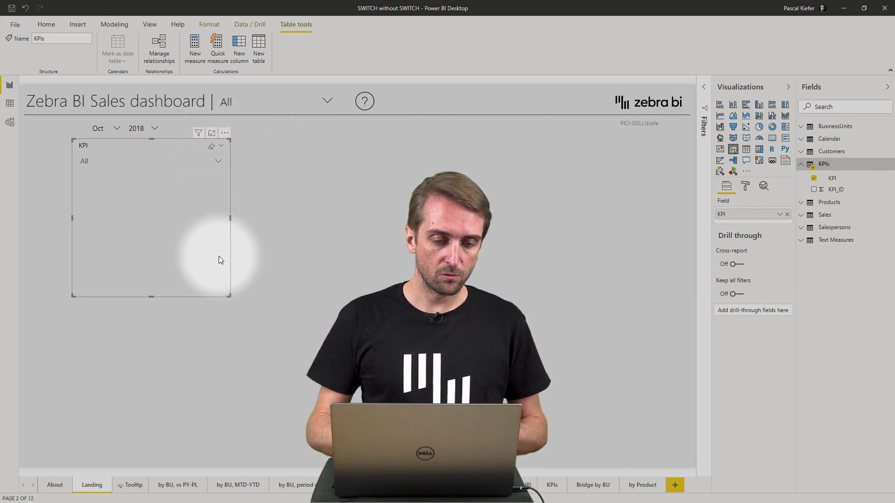
{"action": "left_click_drag", "start_coordinate": [229, 253], "coordinate": [178, 169]}
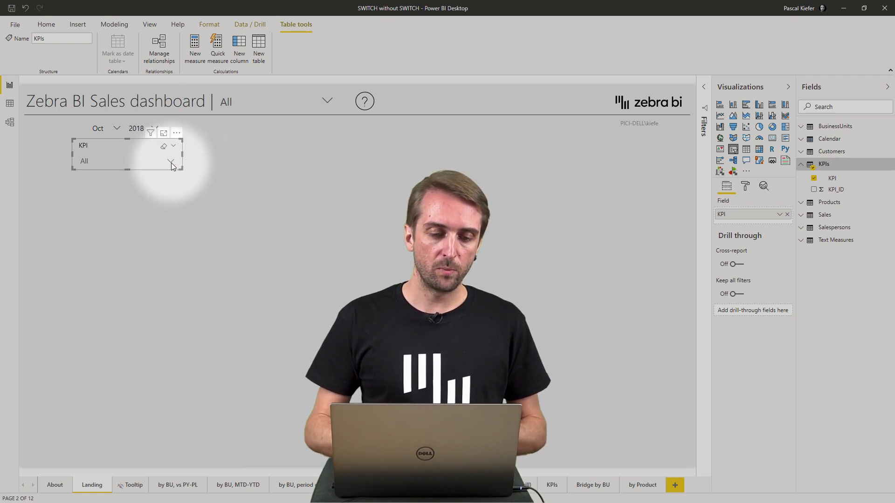
{"action": "left_click", "coordinate": [171, 163]}
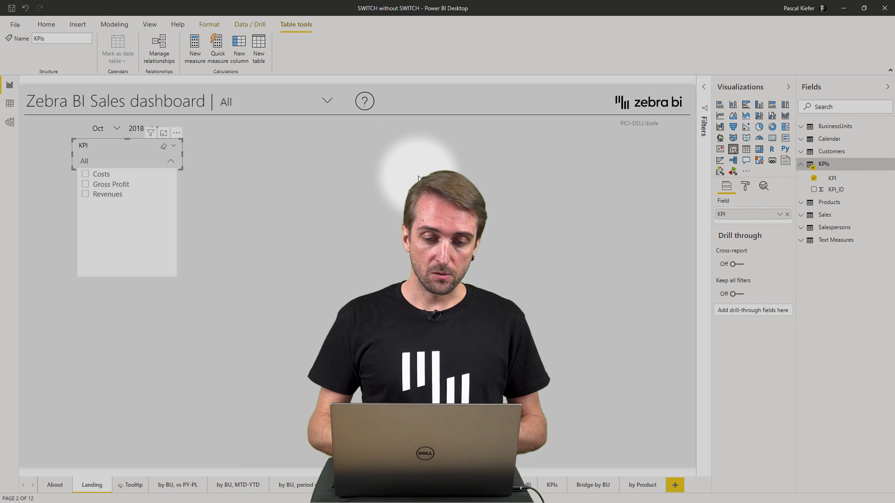
Turn on single select in the KPI slicer's selection controls.
{"action": "left_click", "coordinate": [745, 186]}
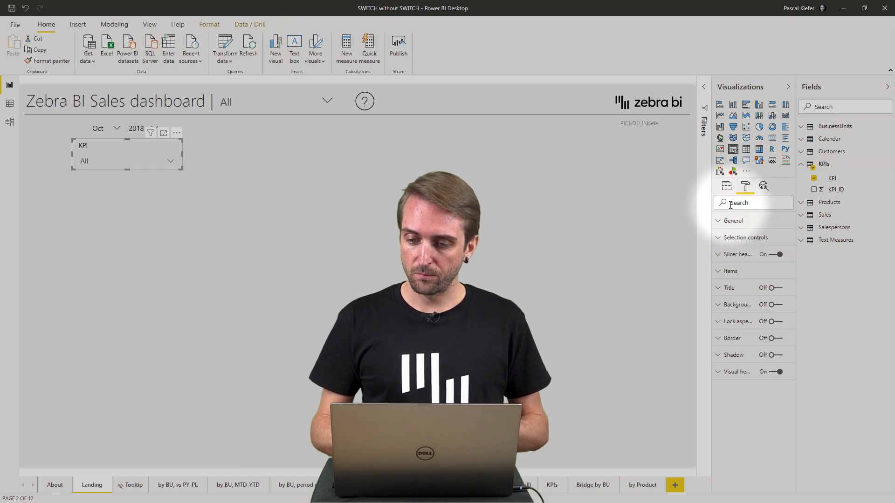
{"action": "left_click", "coordinate": [723, 237]}
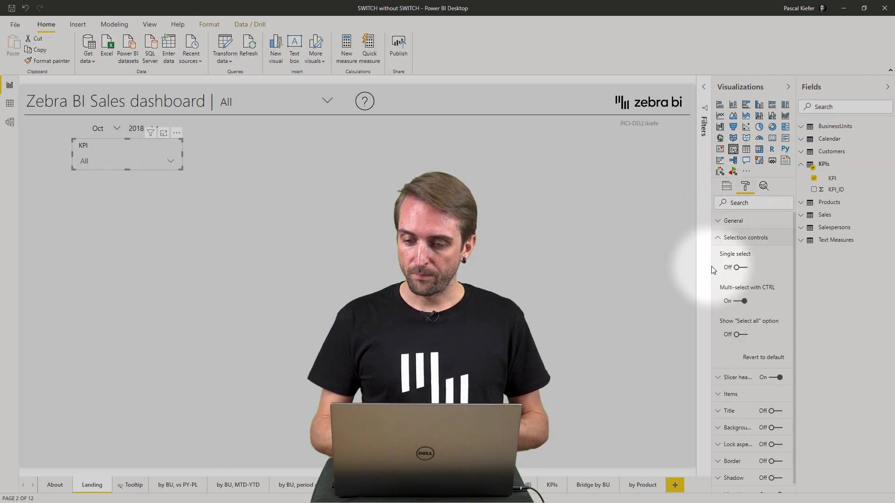
{"action": "left_click", "coordinate": [740, 269]}
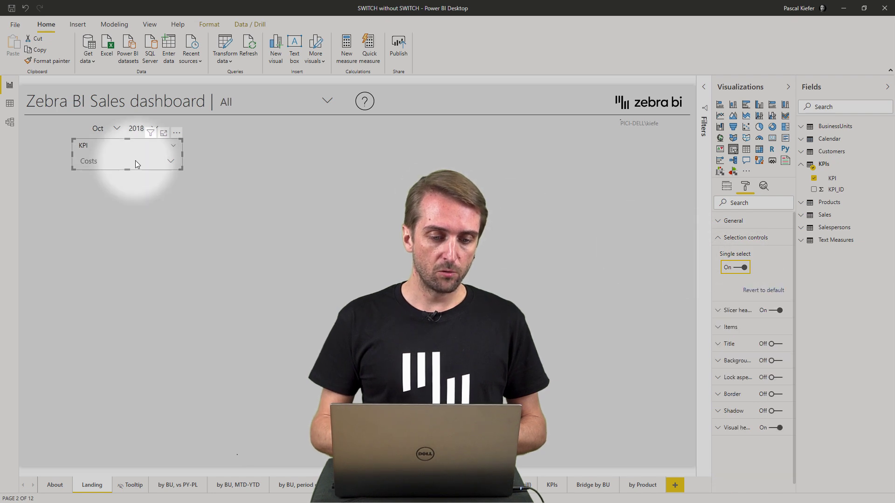
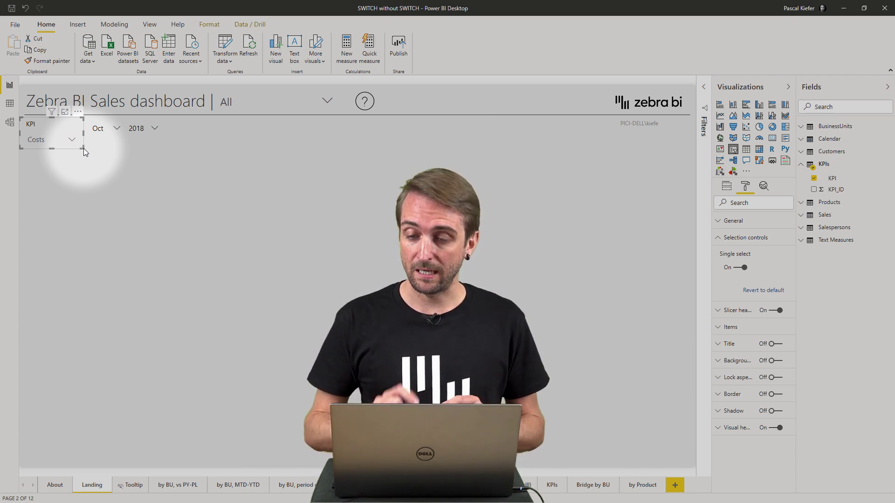
Create a measure in the KPIs table defined as selected KPI = MIN(KPIs[KPI_ID]).
{"action": "right_click", "coordinate": [834, 182]}
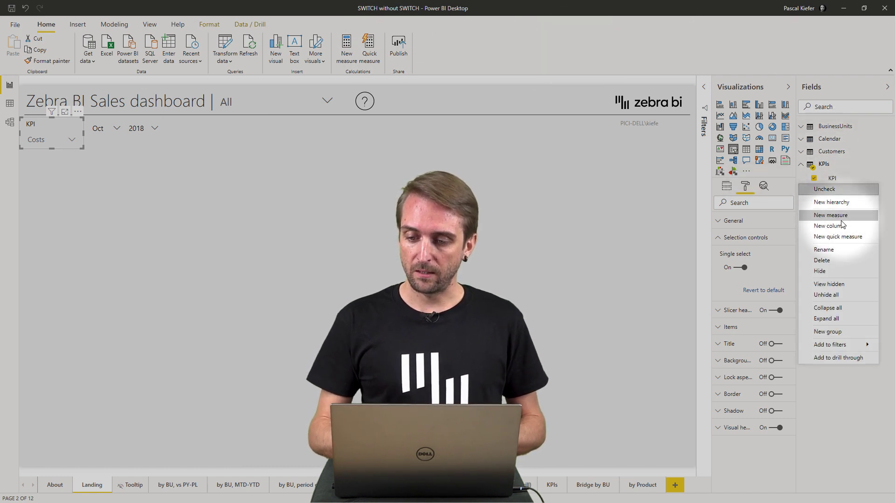
{"action": "key", "text": "Escape"}
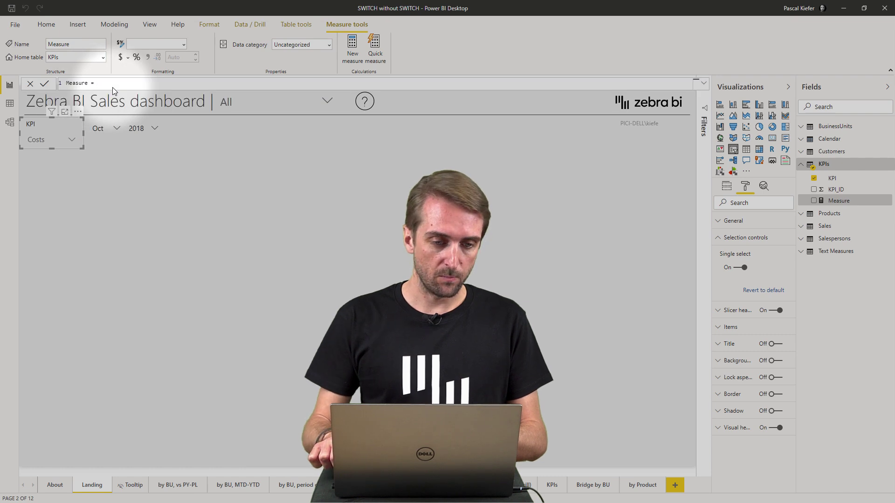
{"action": "key", "text": "BackSpace"}
{"action": "key", "text": "BackSpace"}
{"action": "key", "text": "BackSpace"}
{"action": "key", "text": "BackSpace"}
{"action": "key", "text": "BackSpace"}
{"action": "key", "text": "BackSpace"}
{"action": "key", "text": "BackSpace"}
{"action": "key", "text": "BackSpace"}
{"action": "key", "text": "BackSpace"}
{"action": "type", "text": "selected K"}
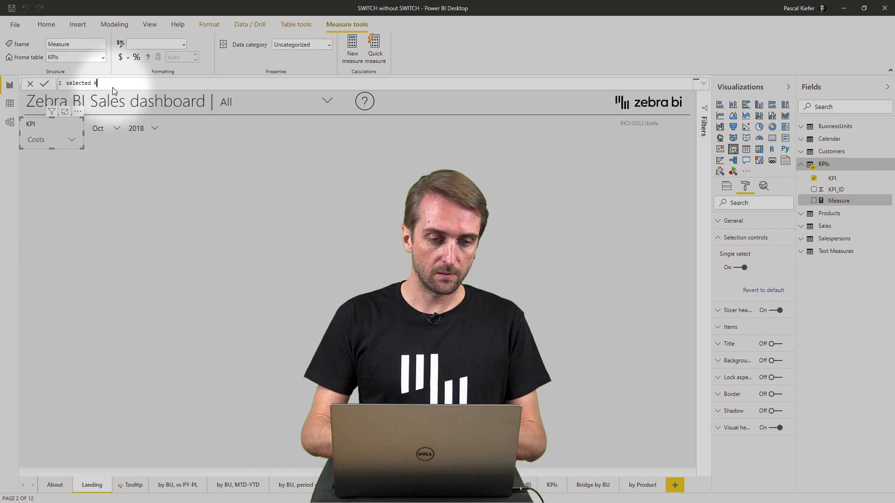
{"action": "type", "text": "PI = min("}
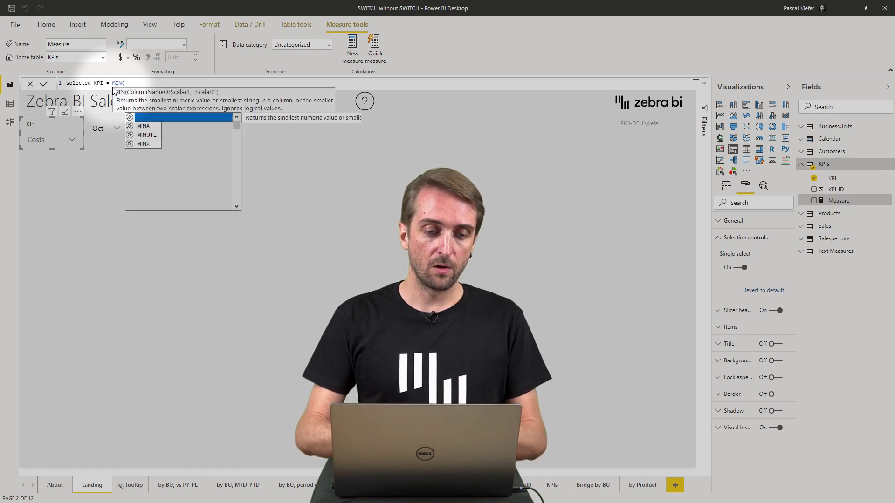
{"action": "type", "text": "KPIs[KPI_ID]"}
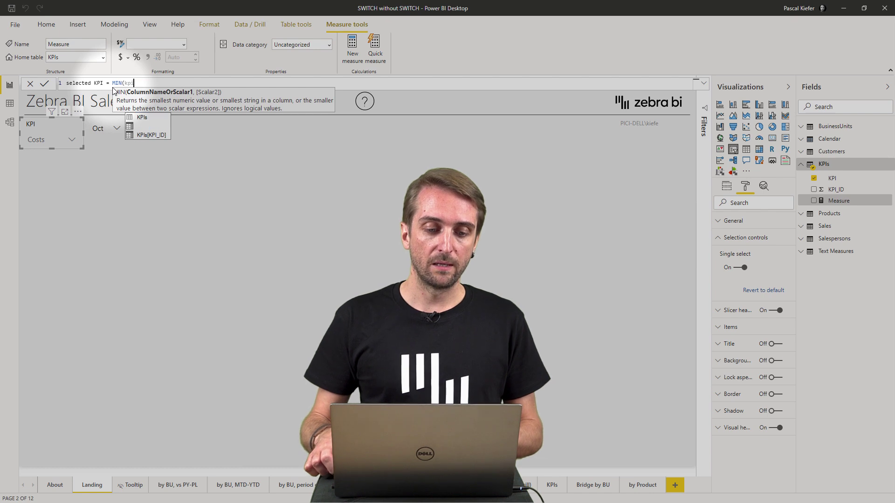
{"action": "type", "text": ")"}
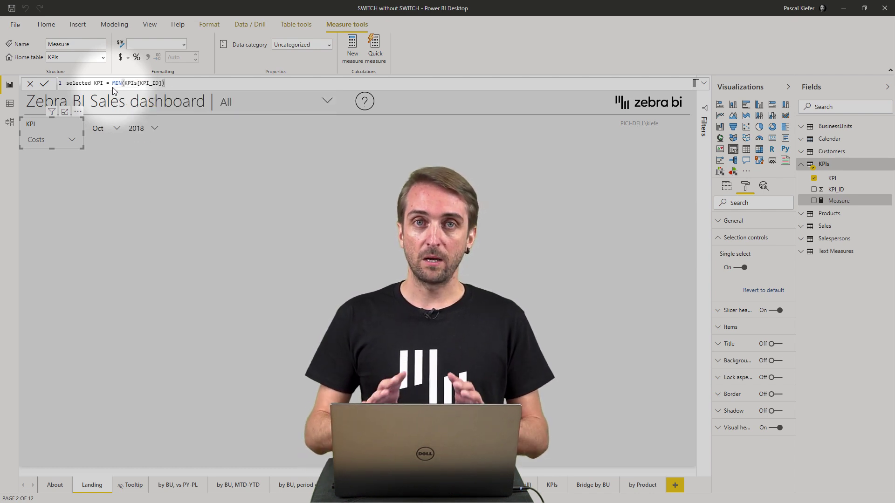
{"action": "key", "text": "Return"}
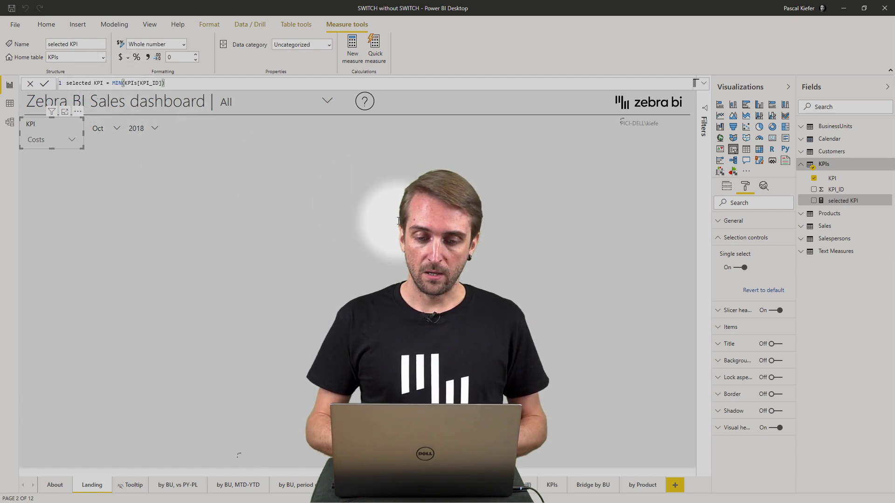
Add a card visual showing the selected KPI measure and move it clear of the slicers.
{"action": "left_click", "coordinate": [772, 138]}
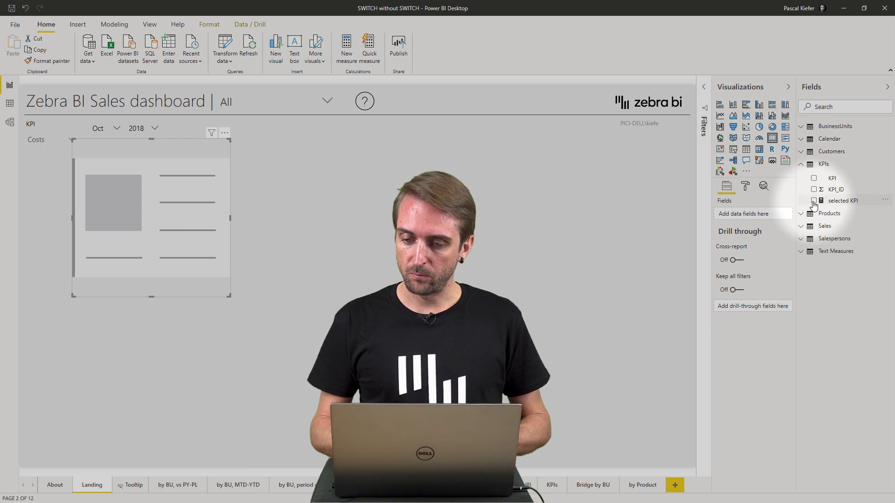
{"action": "left_click_drag", "start_coordinate": [783, 205], "coordinate": [756, 214]}
{"action": "left_click_drag", "start_coordinate": [132, 145], "coordinate": [244, 162]}
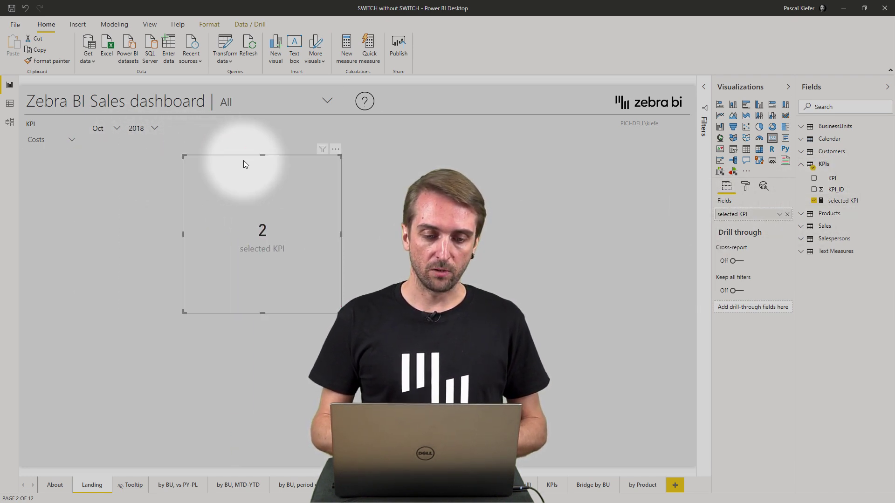
Test the card by selecting Gross Profit and Revenues in turn in the KPI slicer.
{"action": "left_click", "coordinate": [68, 140]}
{"action": "left_click", "coordinate": [38, 168]}
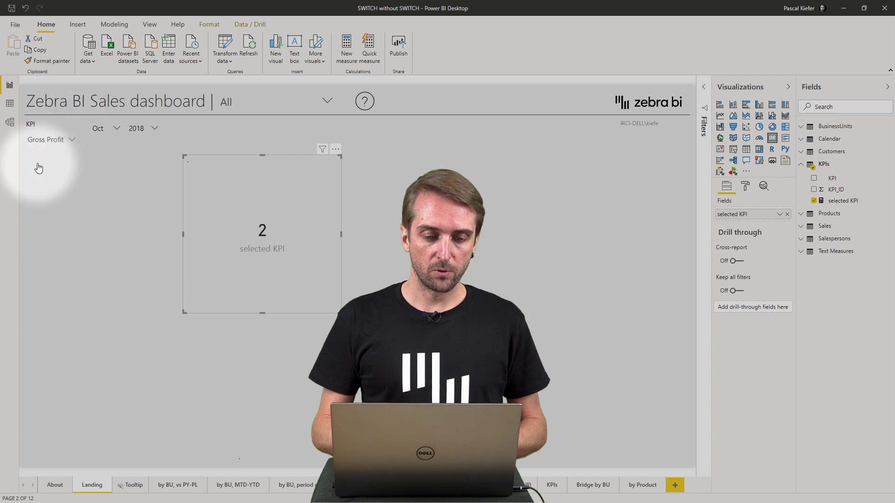
{"action": "left_click", "coordinate": [64, 141]}
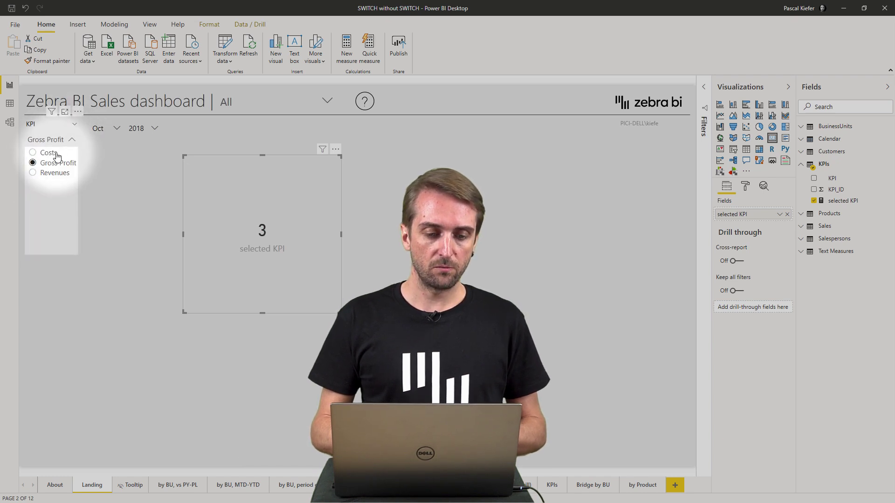
{"action": "left_click", "coordinate": [45, 176]}
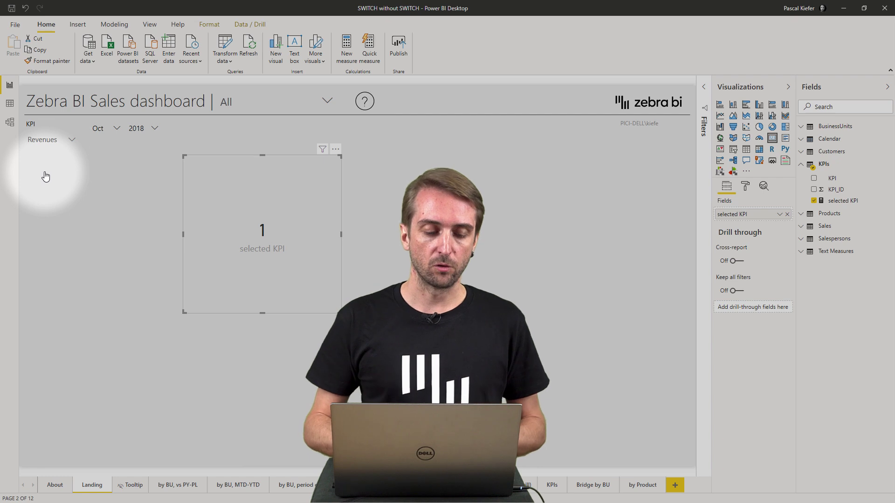
Sort the KPI column of the KPIs table by the KPI_ID column.
{"action": "left_click", "coordinate": [46, 128]}
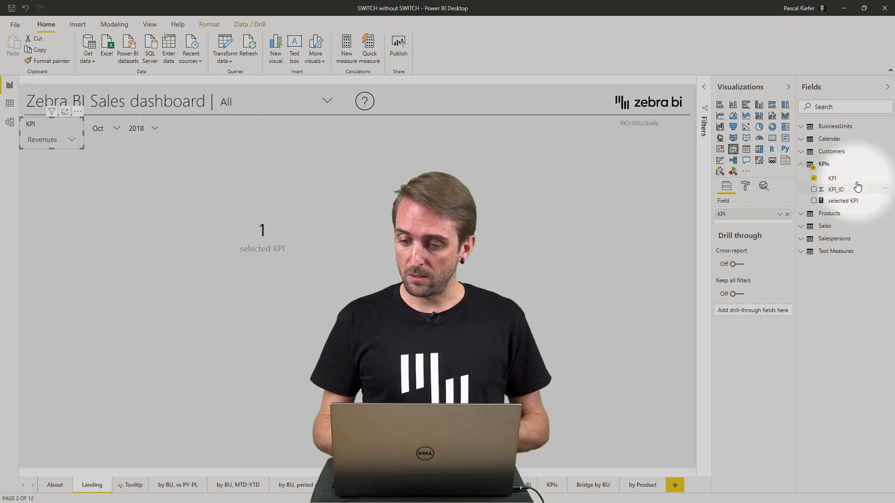
{"action": "left_click", "coordinate": [833, 182]}
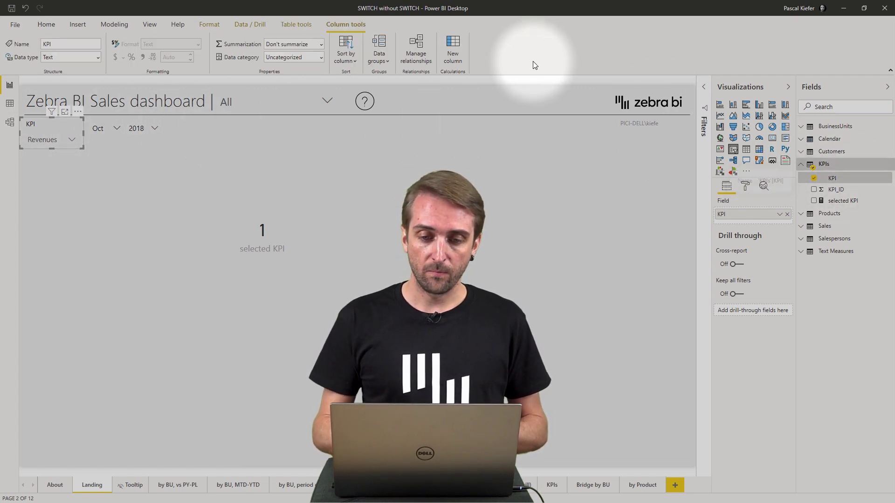
{"action": "left_click", "coordinate": [350, 58]}
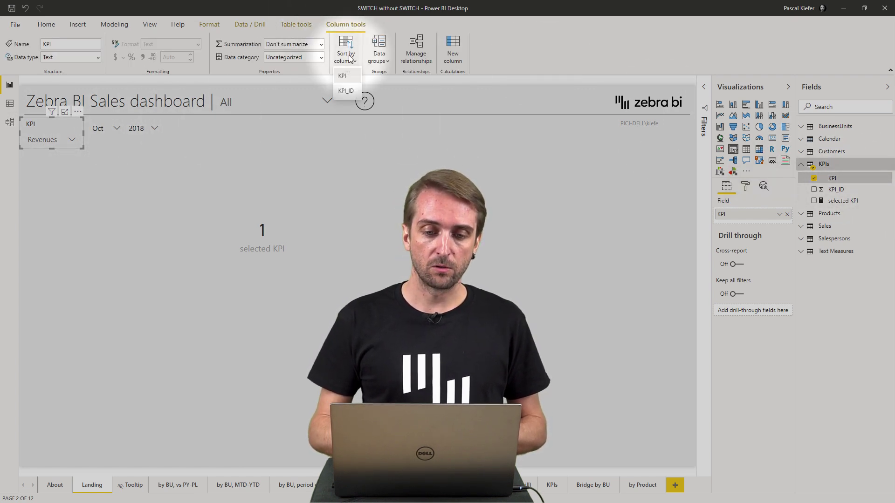
{"action": "left_click", "coordinate": [350, 91]}
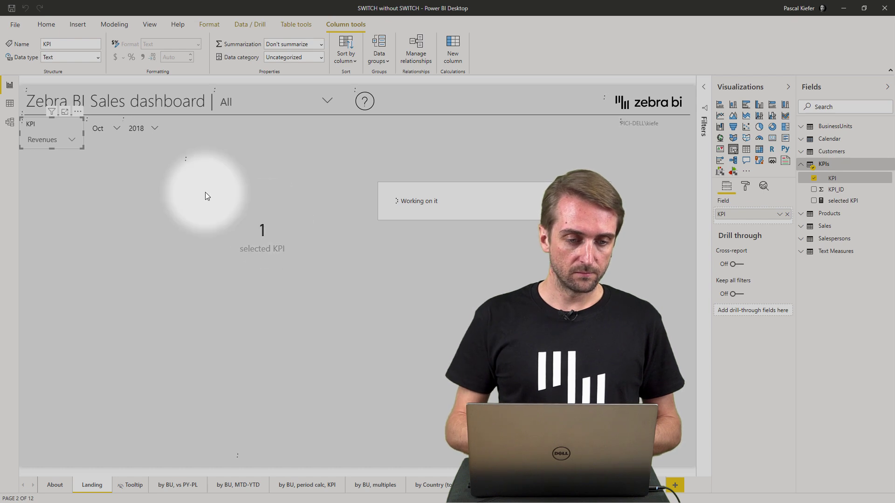
Test the selected KPI card by selecting Costs and Gross Profit in the KPI slicer, and delete the card.
{"action": "left_click", "coordinate": [71, 141]}
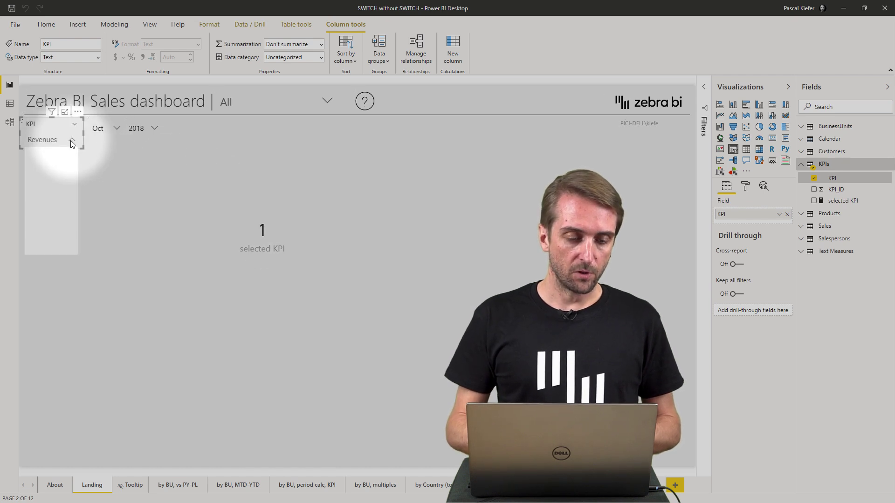
{"action": "left_click", "coordinate": [41, 164]}
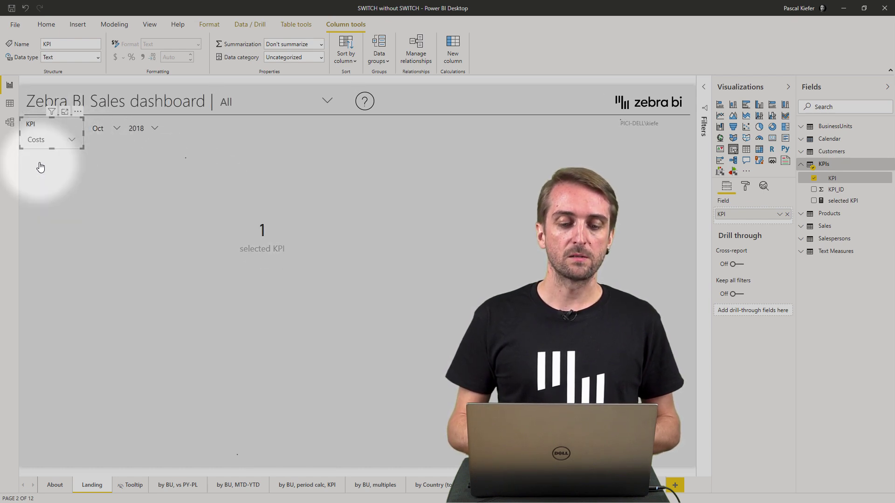
{"action": "left_click", "coordinate": [68, 138]}
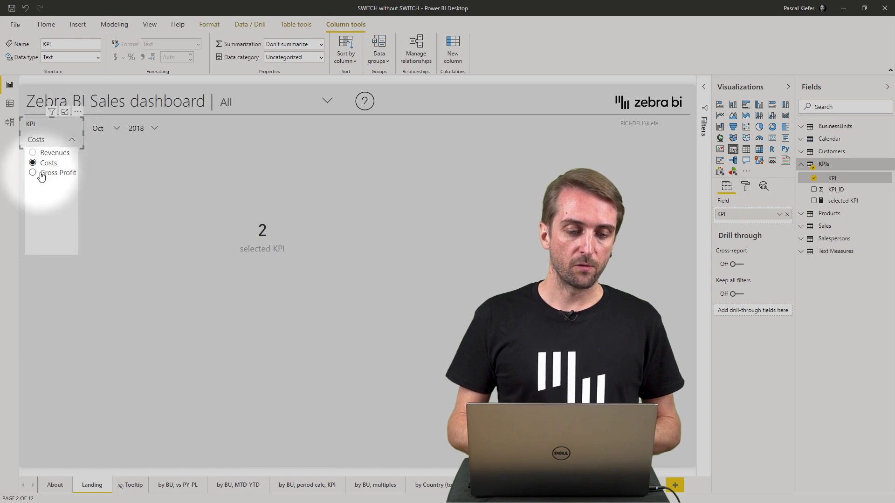
{"action": "left_click", "coordinate": [41, 175]}
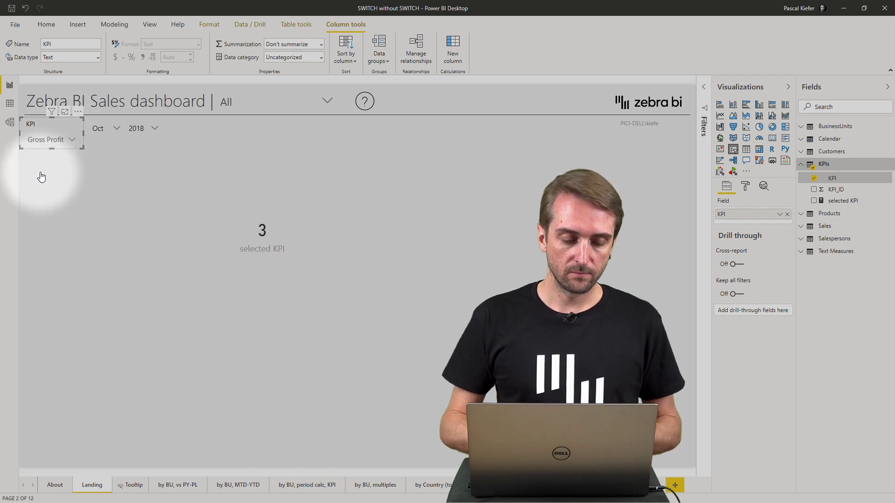
{"action": "left_click", "coordinate": [276, 230]}
{"action": "key", "text": "Delete"}
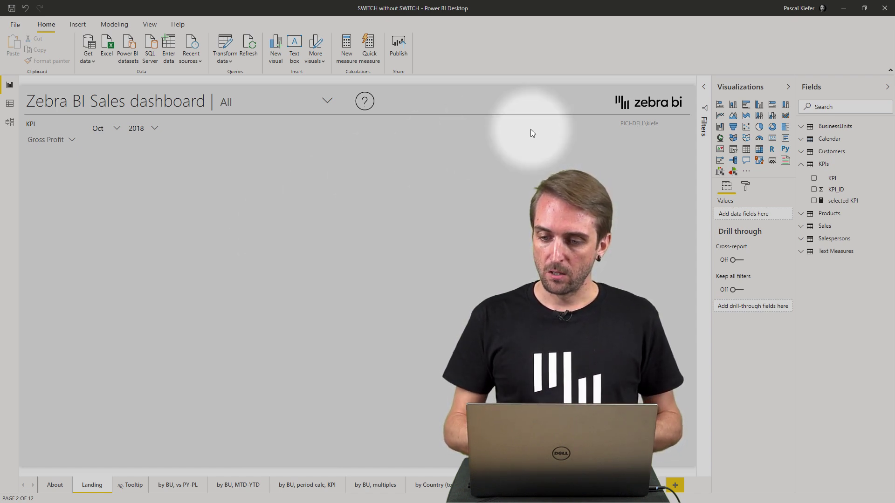
Create a new measure in the Sales table and name it Selected Value.
{"action": "left_click", "coordinate": [800, 228]}
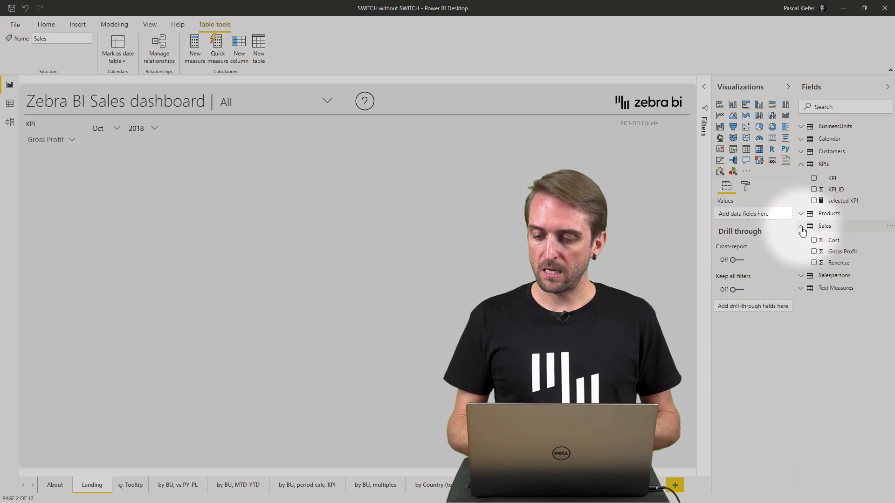
{"action": "right_click", "coordinate": [838, 243]}
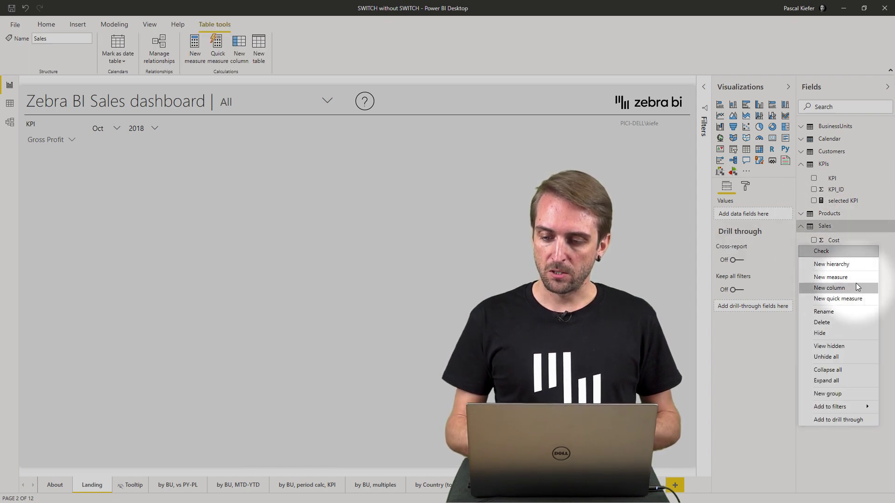
{"action": "key", "text": "Escape"}
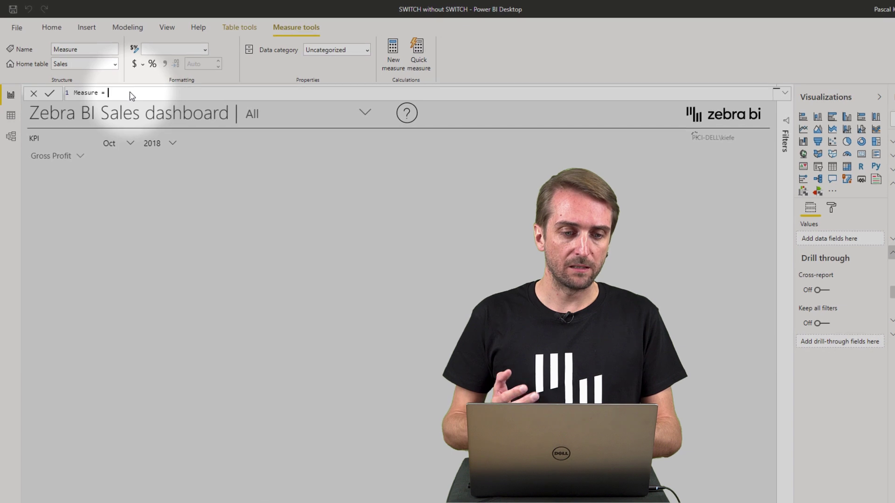
{"action": "left_click_drag", "start_coordinate": [140, 101], "coordinate": [68, 101]}
{"action": "type", "text": "Selected VAlue"}
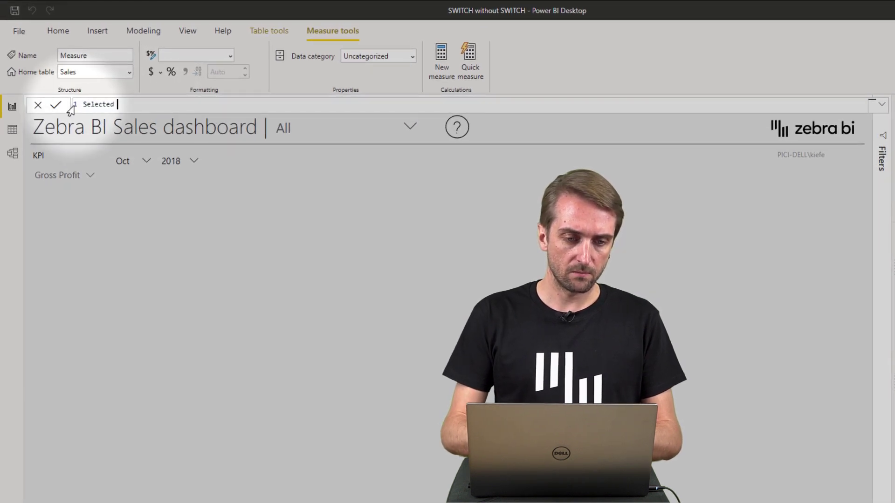
{"action": "key", "text": "BackSpace"}
{"action": "key", "text": "BackSpace"}
{"action": "type", "text": "a"}
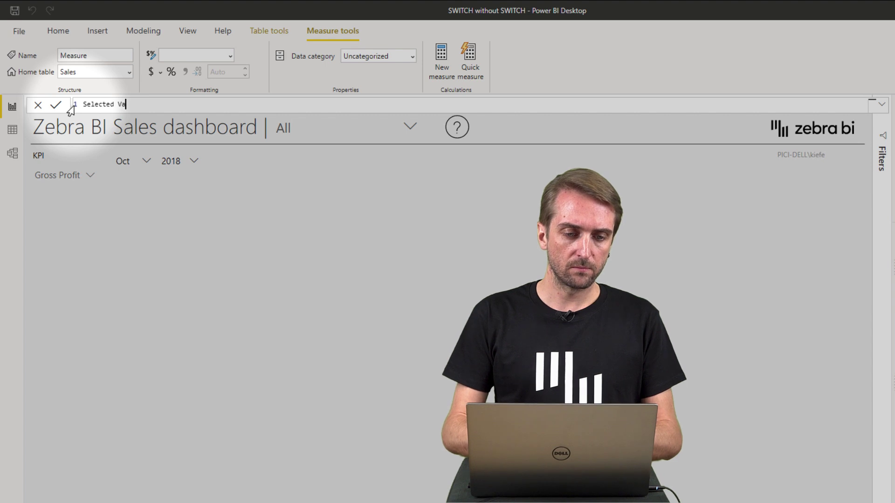
{"action": "type", "text": "lee ="}
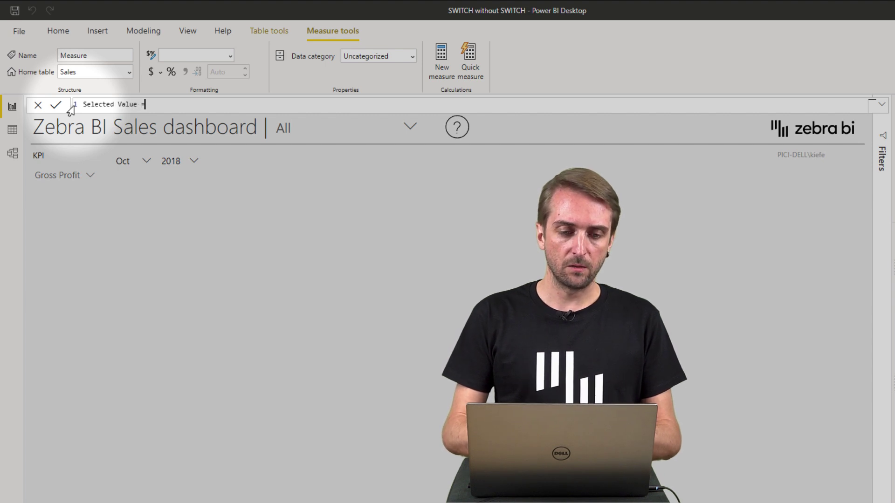
Begin the Selected Value formula on a new line with a SWITCH function evaluating the [selected KPI] measure.
{"action": "key", "text": "shift+Return"}
{"action": "type", "text": "sw"}
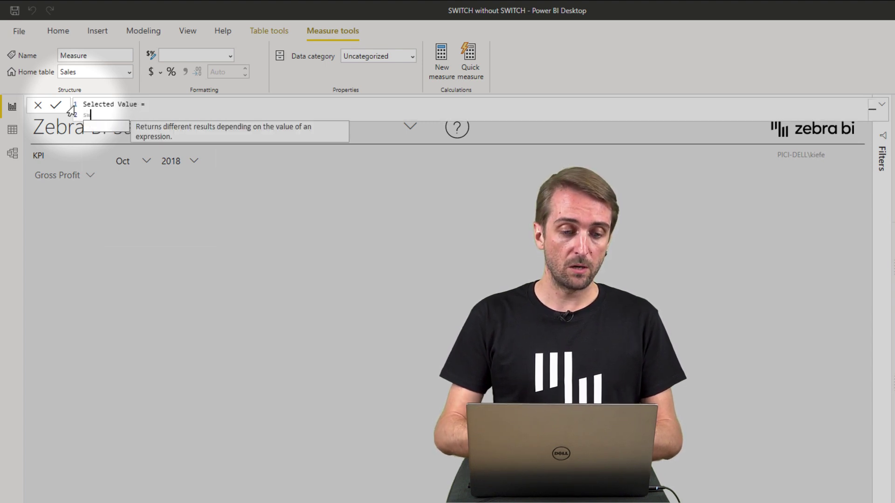
{"action": "type", "text": "i"}
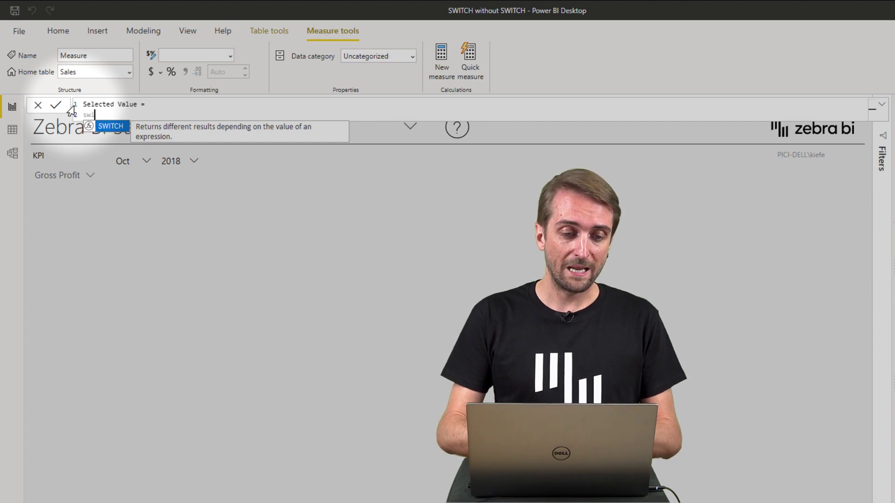
{"action": "key", "text": "Tab"}
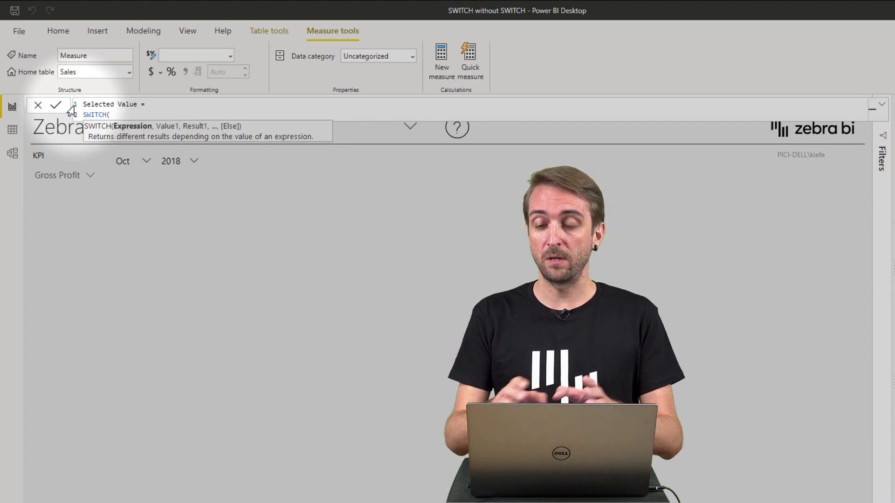
{"action": "type", "text": "selected"}
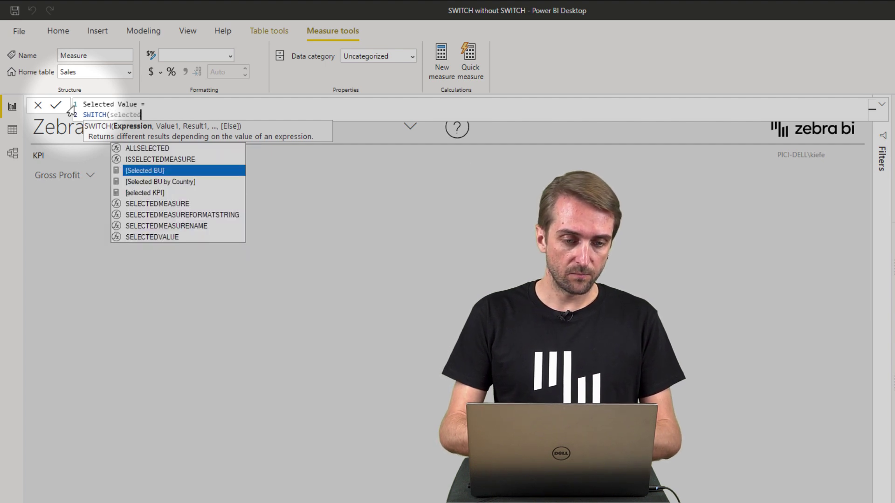
{"action": "key", "text": "Down"}
{"action": "key", "text": "Down"}
{"action": "key", "text": "Tab"}
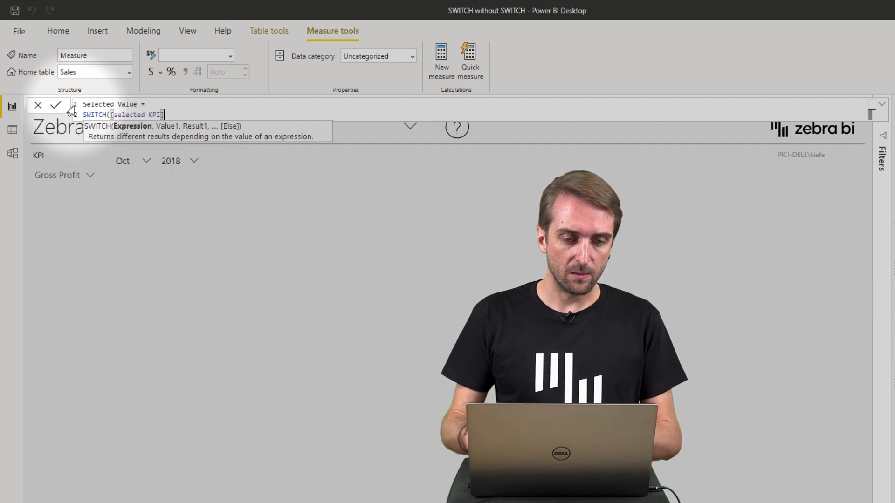
{"action": "type", "text": ","}
Add the first SWITCH case on its own line, returning SUM(Sales[Revenue]) for value 1.
{"action": "key", "text": "shift+Return"}
{"action": "type", "text": "1, "}
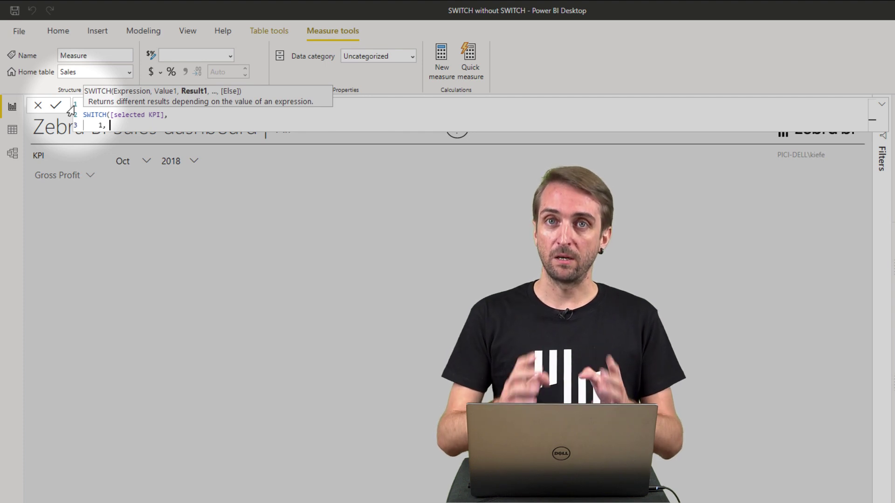
{"action": "type", "text": "SUM("}
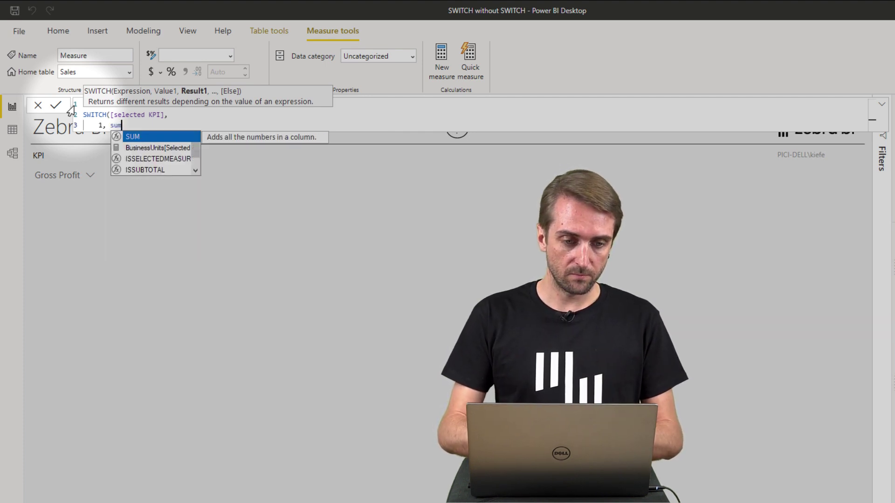
{"action": "type", "text": "Sales[Revenue]"}
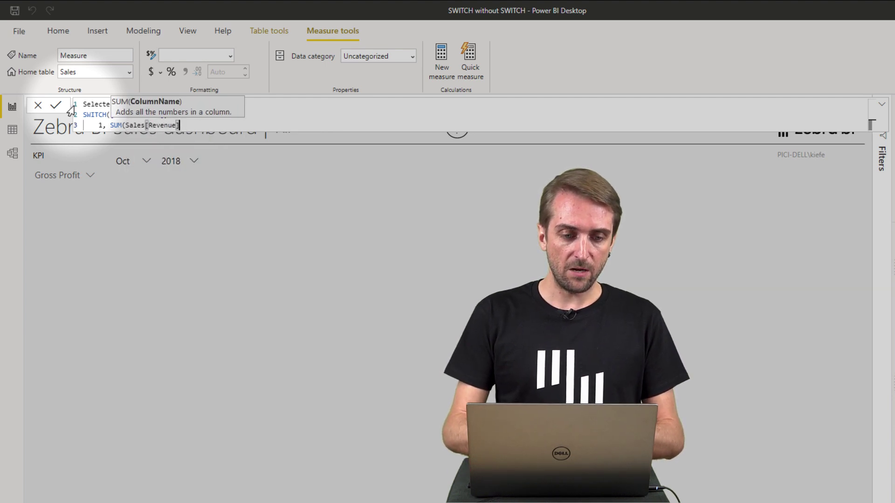
{"action": "type", "text": "),"}
{"action": "key", "text": "Return"}
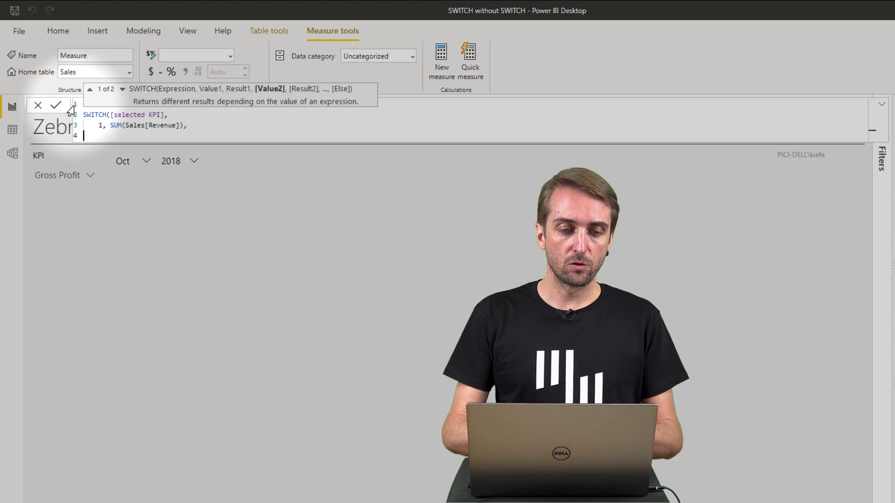
Add the second SWITCH case, returning SUM(Sales[Cost]) for value 2.
{"action": "type", "text": "2, "}
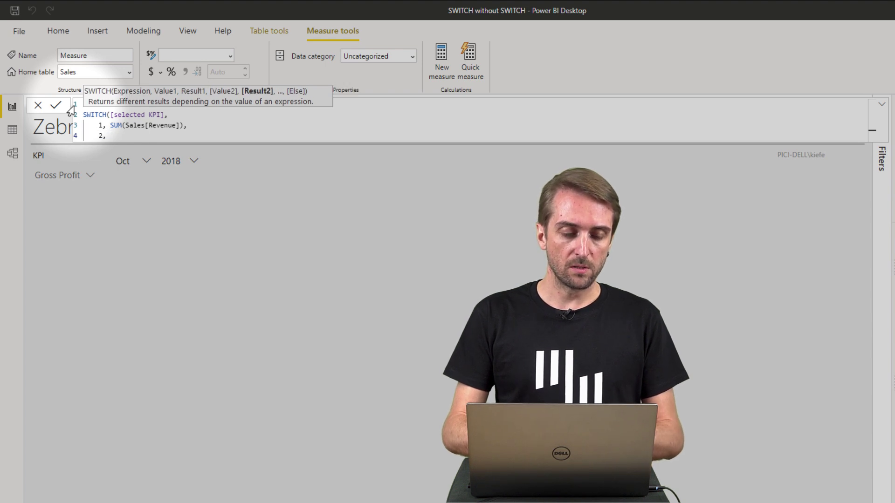
{"action": "type", "text": "sum(Sales[Cost]"}
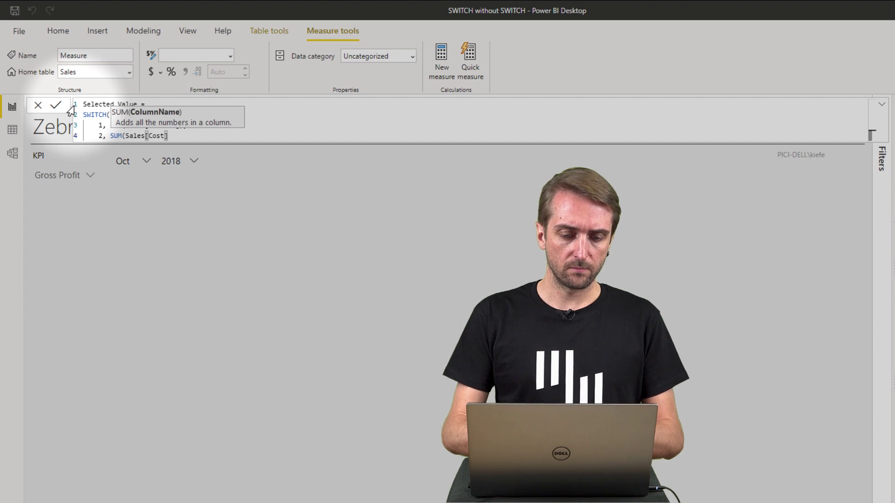
{"action": "type", "text": ","}
{"action": "key", "text": "shift+Return"}
Add the third SWITCH case, returning SUM(Sales[Gross Profit]) for value 3, close the function and commit the measure.
{"action": "type", "text": "3,"}
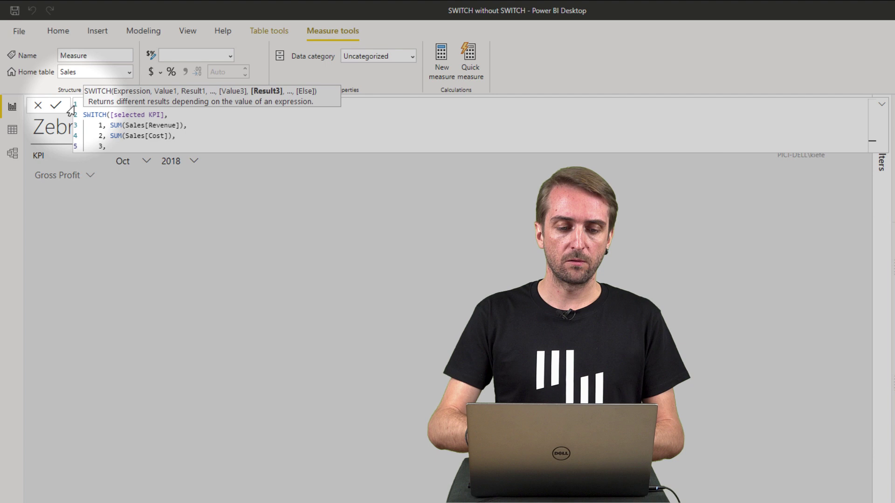
{"action": "type", "text": " sum(gross"}
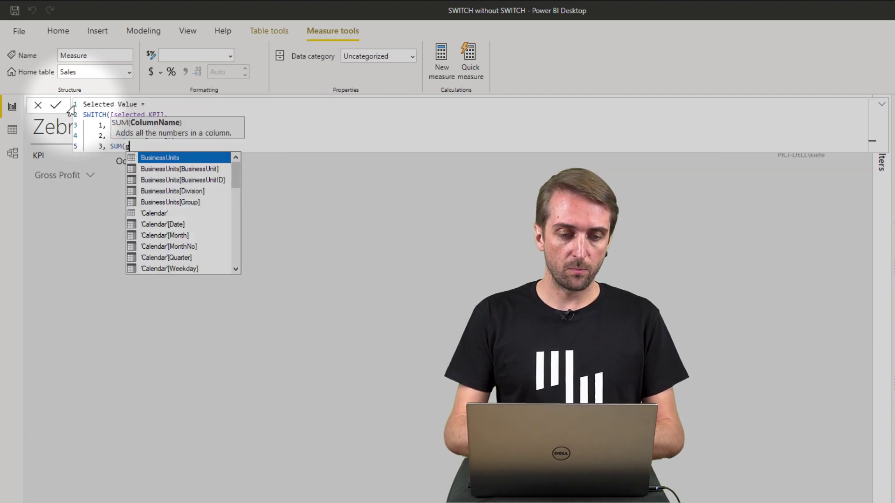
{"action": "key", "text": "Tab"}
{"action": "type", "text": ")"}
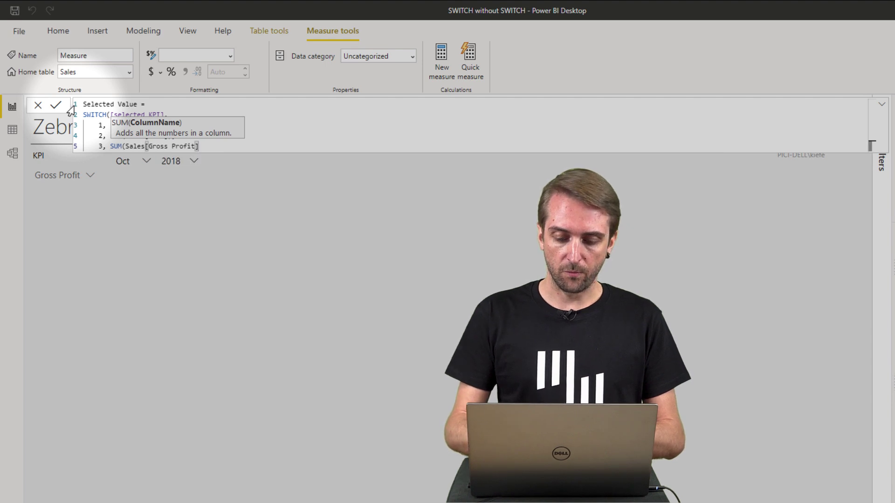
{"action": "type", "text": ")"}
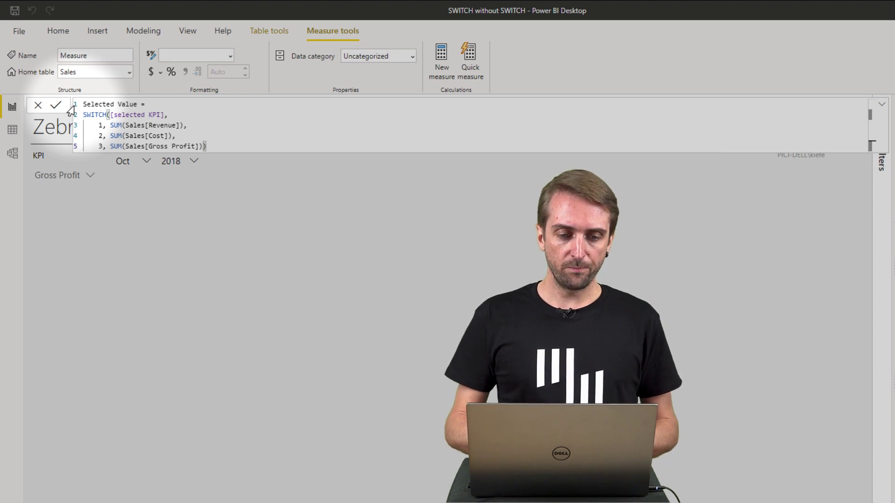
{"action": "key", "text": "Return"}
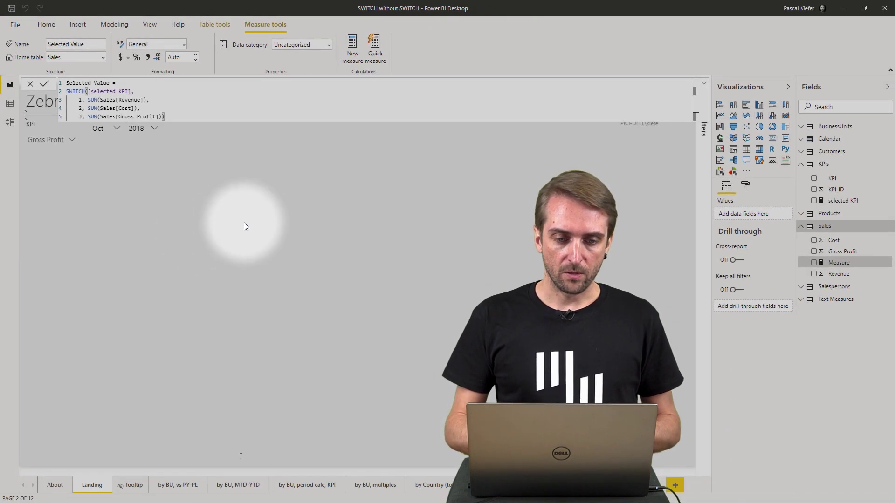
Add a card visual showing the Selected Value measure and move it clear of the slicers.
{"action": "left_click", "coordinate": [345, 177]}
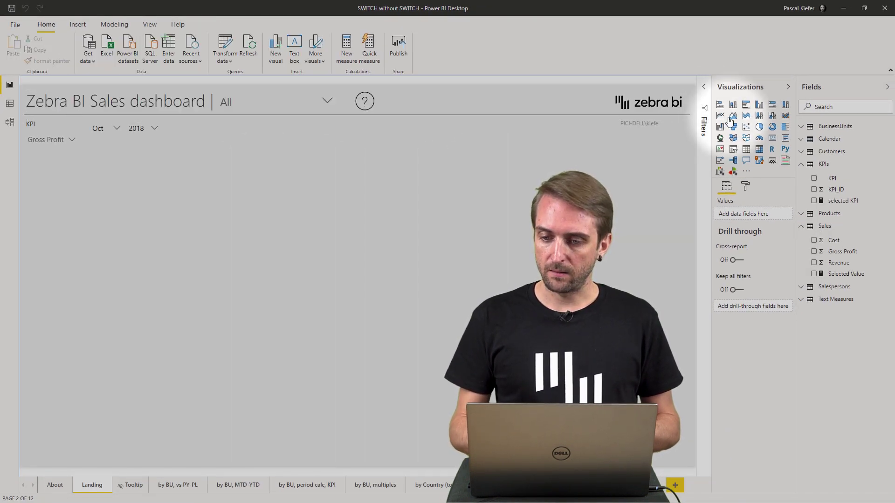
{"action": "left_click", "coordinate": [773, 139]}
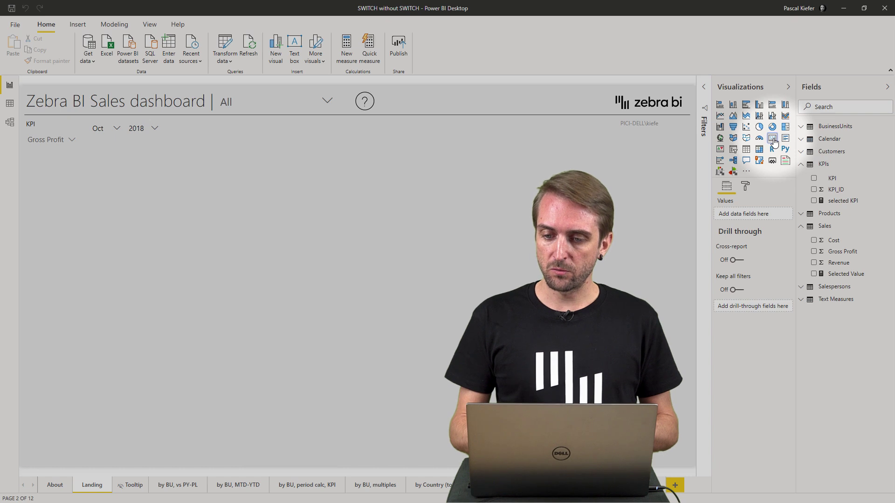
{"action": "left_click", "coordinate": [814, 201]}
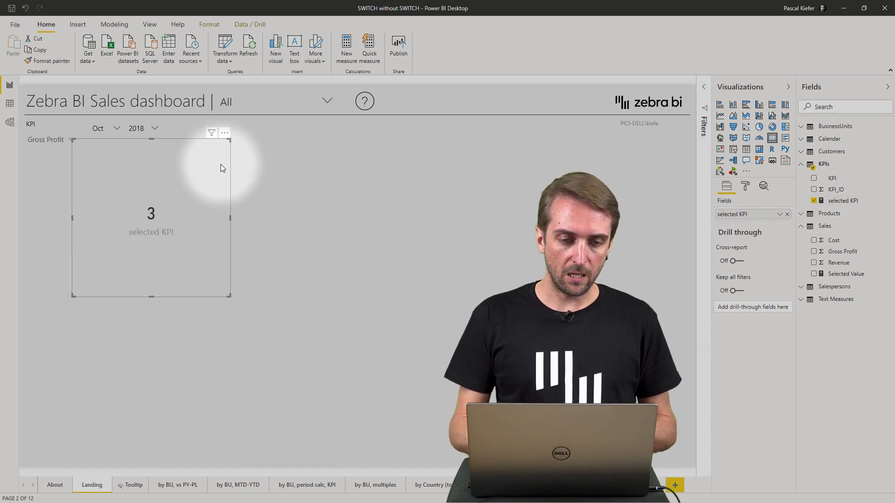
{"action": "left_click", "coordinate": [814, 201]}
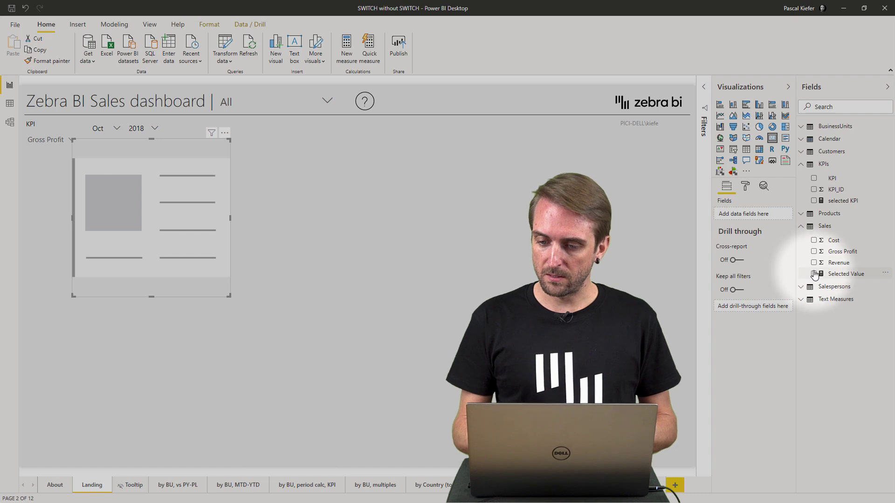
{"action": "left_click", "coordinate": [814, 274]}
{"action": "left_click_drag", "start_coordinate": [156, 141], "coordinate": [312, 153]}
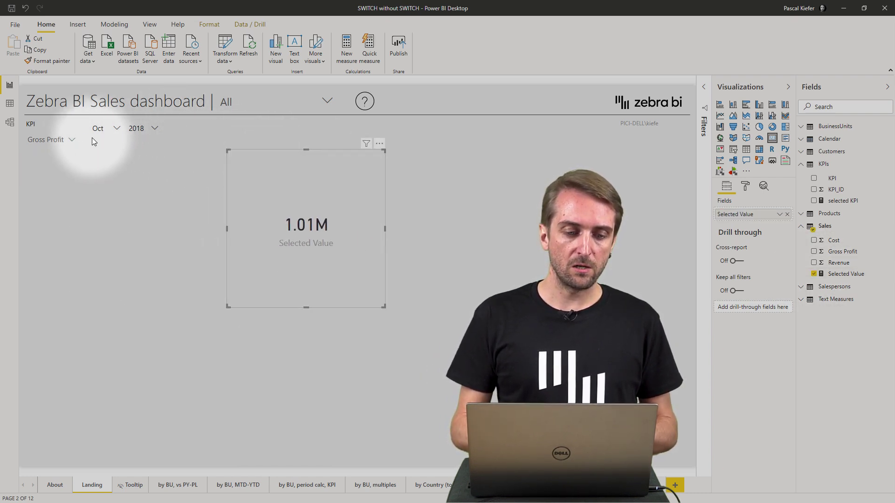
Test the Selected Value card by selecting Costs and Revenues in turn in the KPI slicer.
{"action": "left_click", "coordinate": [72, 140]}
{"action": "left_click", "coordinate": [39, 163]}
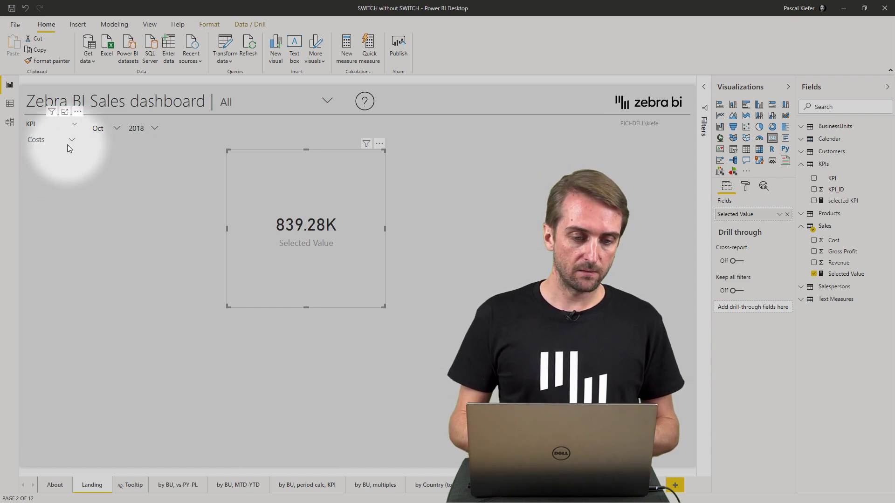
{"action": "left_click", "coordinate": [68, 141]}
{"action": "left_click", "coordinate": [41, 153]}
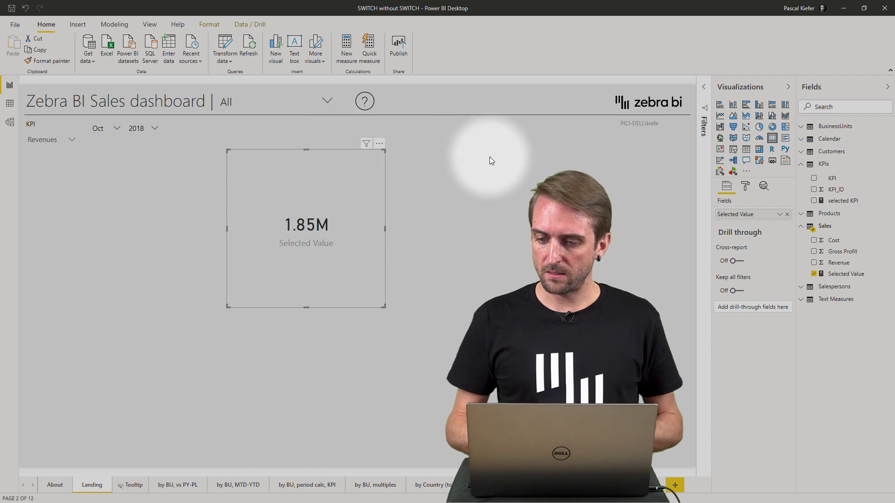
Create a new measure in the Sales table named Selected AC and begin its formula with CALCULATE.
{"action": "right_click", "coordinate": [836, 242]}
{"action": "left_click", "coordinate": [829, 278]}
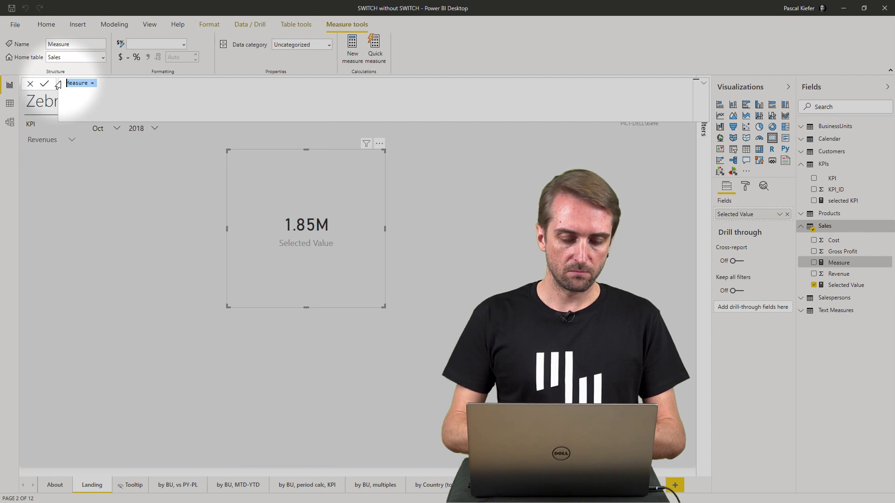
{"action": "type", "text": "Selected AC "}
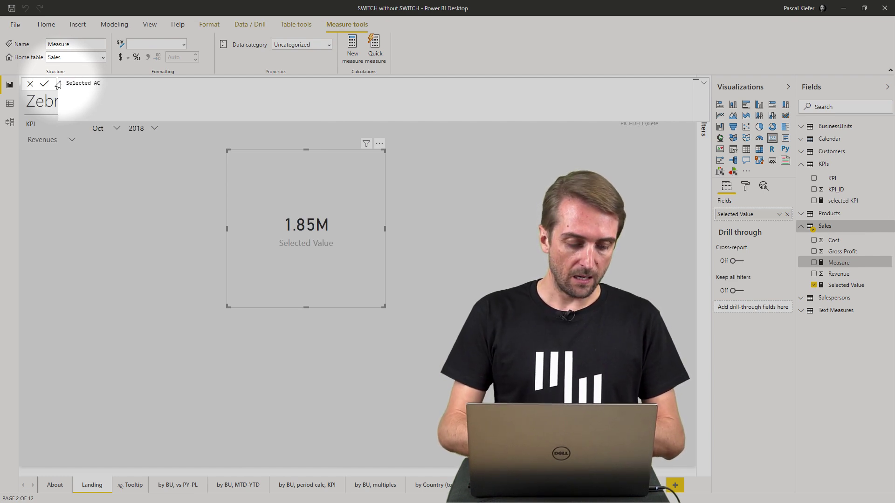
{"action": "type", "text": "= "}
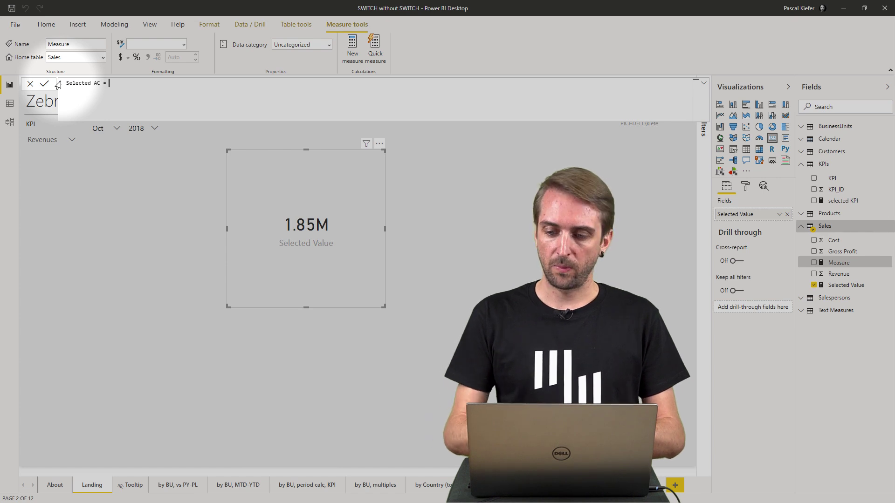
{"action": "type", "text": "ca"}
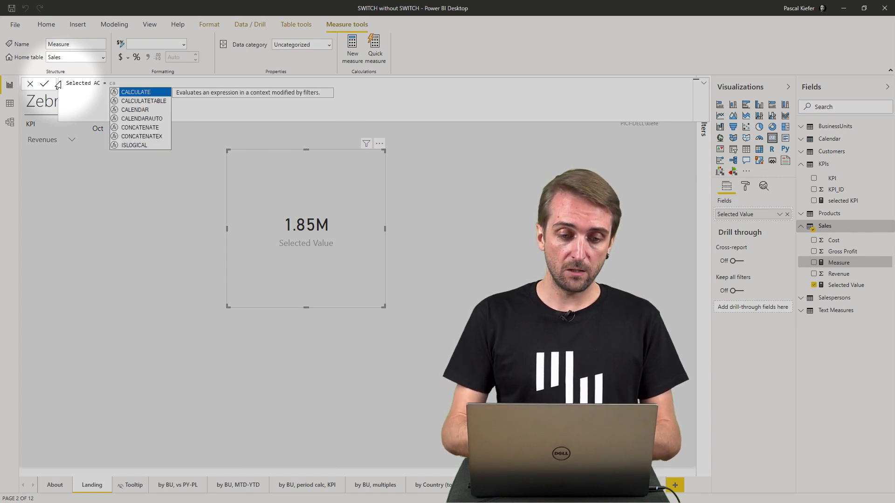
{"action": "key", "text": "Tab"}
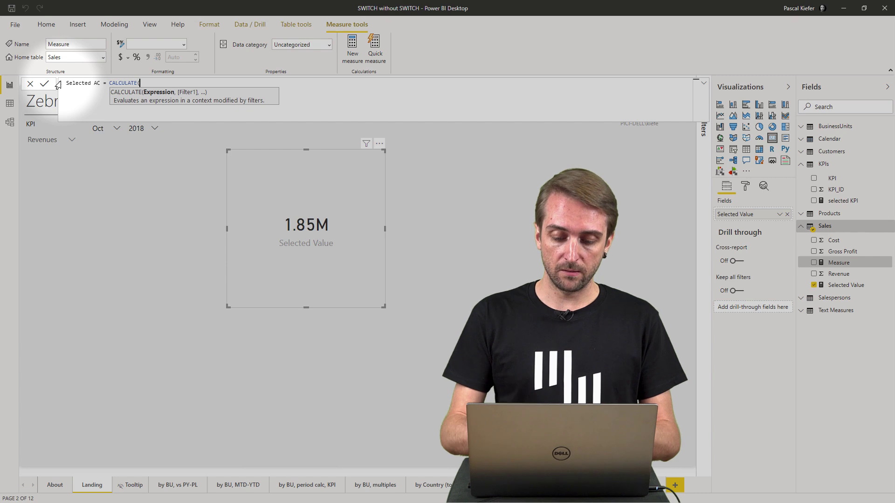
Use the [Selected Value] measure as the CALCULATE expression of Selected AC.
{"action": "type", "text": "selec"}
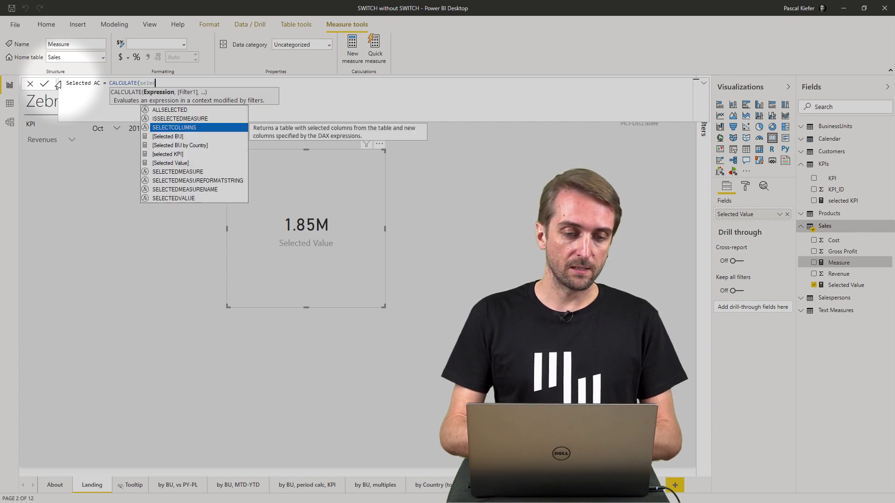
{"action": "key", "text": "Down"}
{"action": "key", "text": "Down"}
{"action": "key", "text": "Down"}
{"action": "key", "text": "Down"}
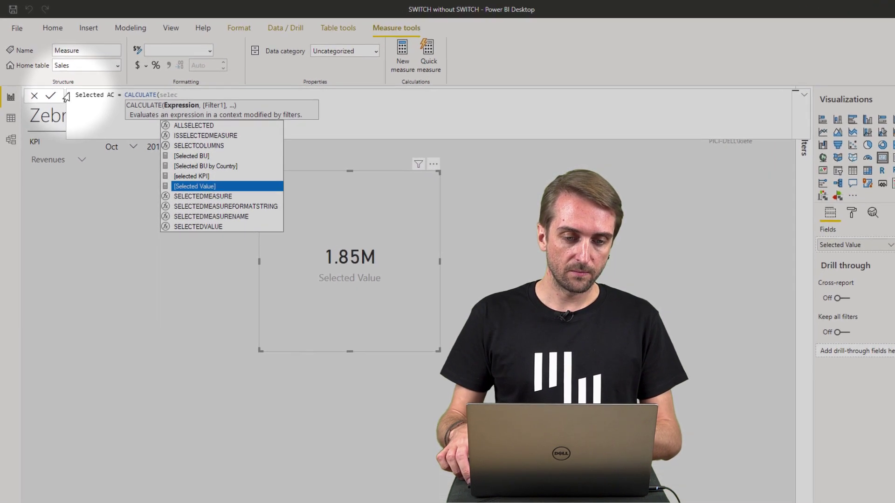
{"action": "key", "text": "Tab"}
{"action": "type", "text": ","}
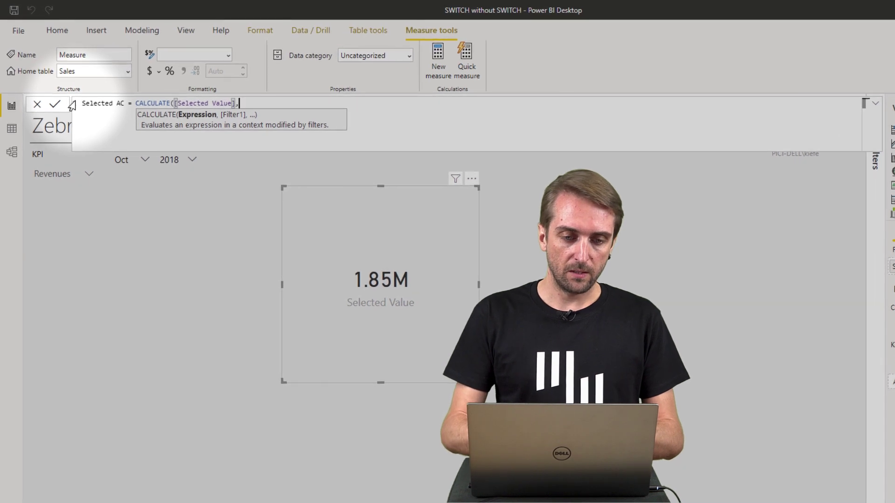
Add a FILTER over the Sales table as the filter argument of the Selected AC formula.
{"action": "type", "text": "fil"}
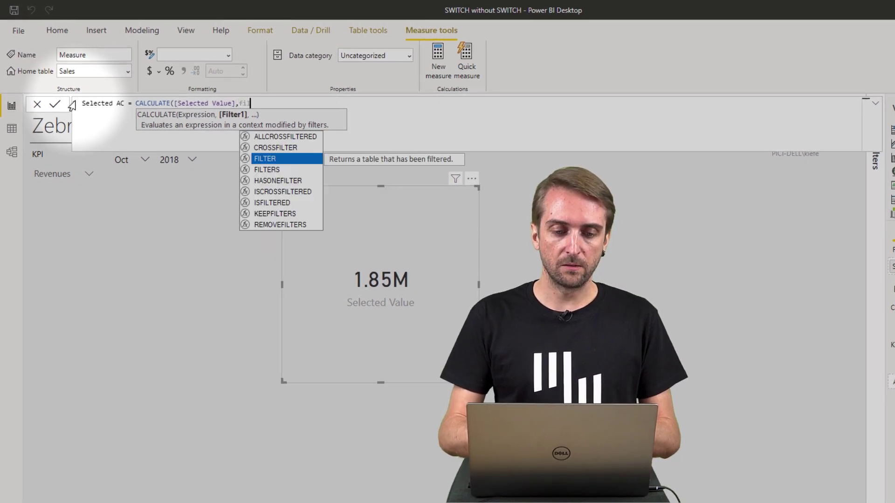
{"action": "key", "text": "Tab"}
{"action": "type", "text": "saled"}
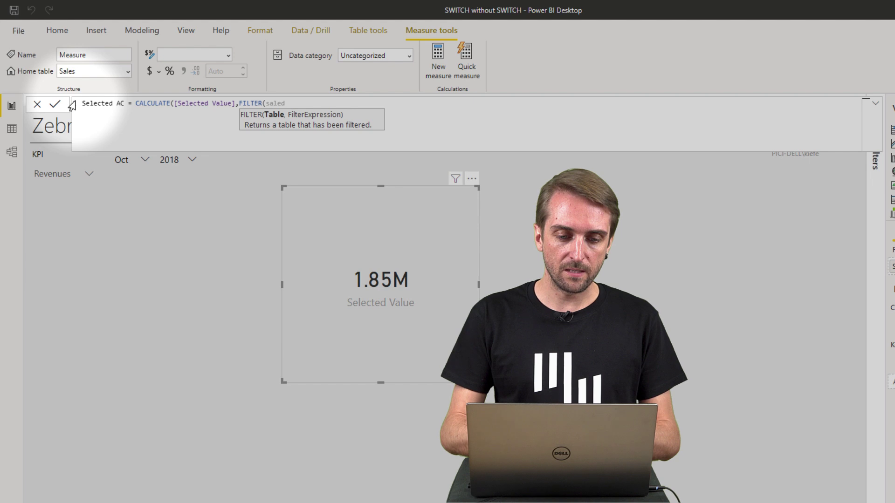
{"action": "key", "text": "BackSpace"}
{"action": "type", "text": "s"}
{"action": "key", "text": "Tab"}
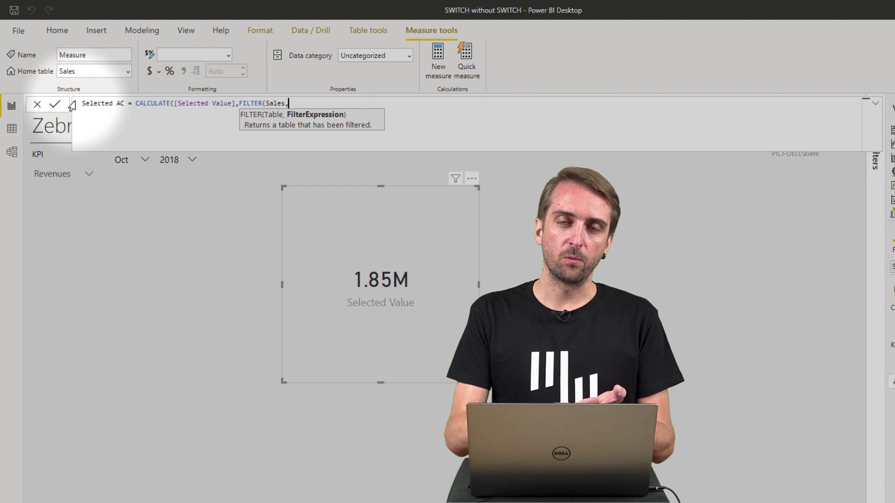
{"action": "type", "text": ","}
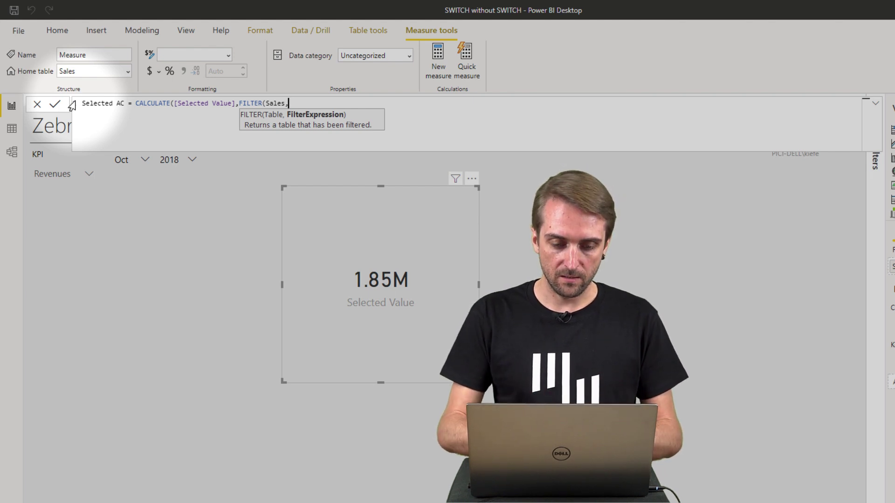
Set the filter condition to Sales[Scenario]="AC", close both functions and commit the Selected AC measure.
{"action": "type", "text": "sc"}
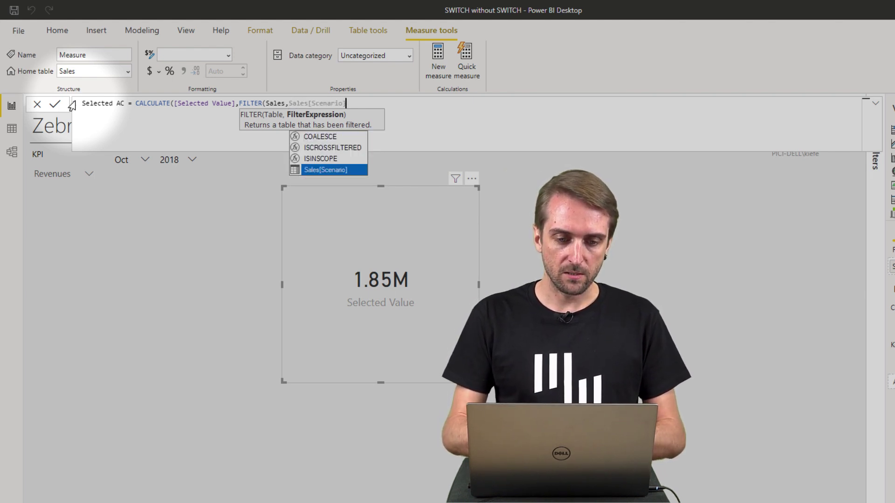
{"action": "key", "text": "Tab"}
{"action": "type", "text": "=\"AC\""}
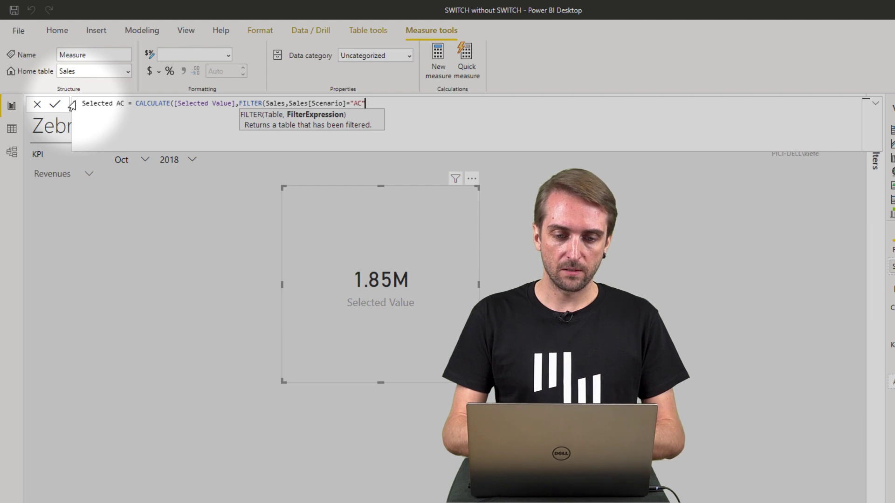
{"action": "type", "text": "))"}
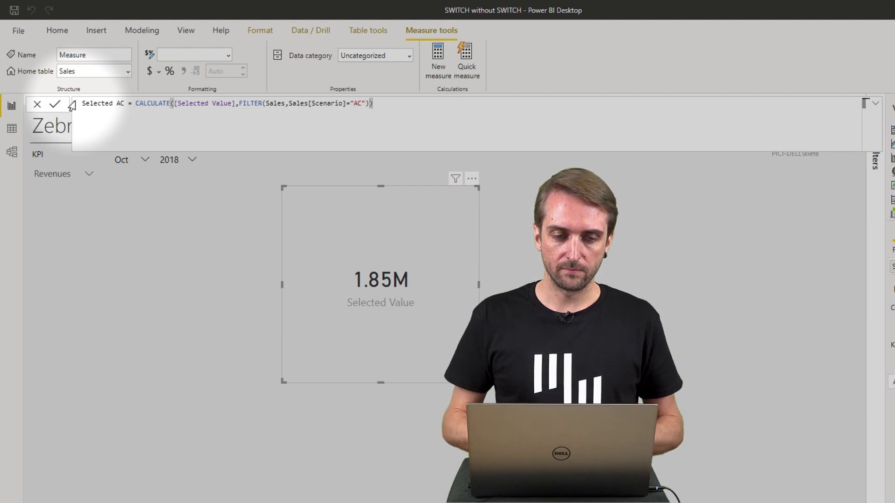
{"action": "key", "text": "Return"}
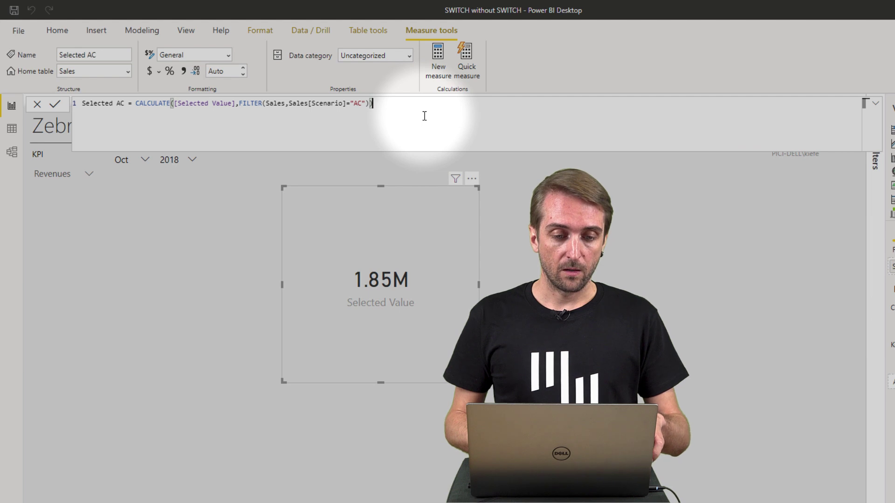
Copy the entire Selected AC formula into a new measure in the Sales table.
{"action": "key", "text": "ctrl+a"}
{"action": "key", "text": "ctrl+c"}
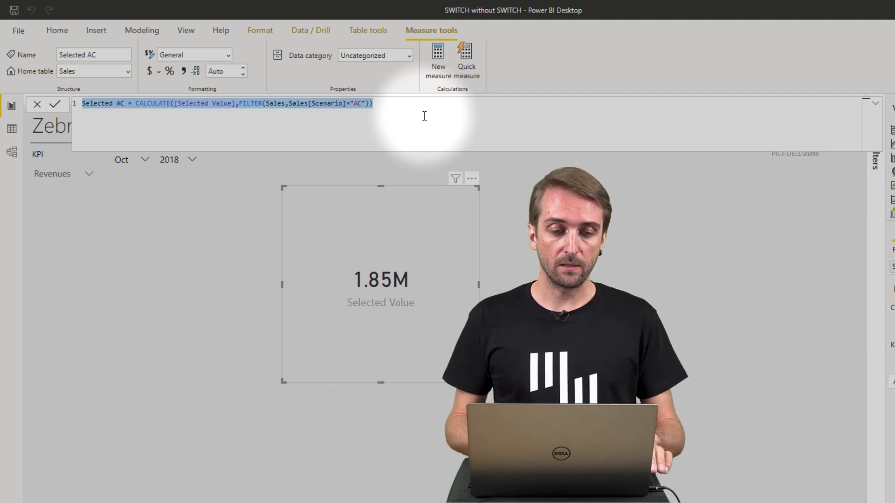
{"action": "key", "text": "Escape"}
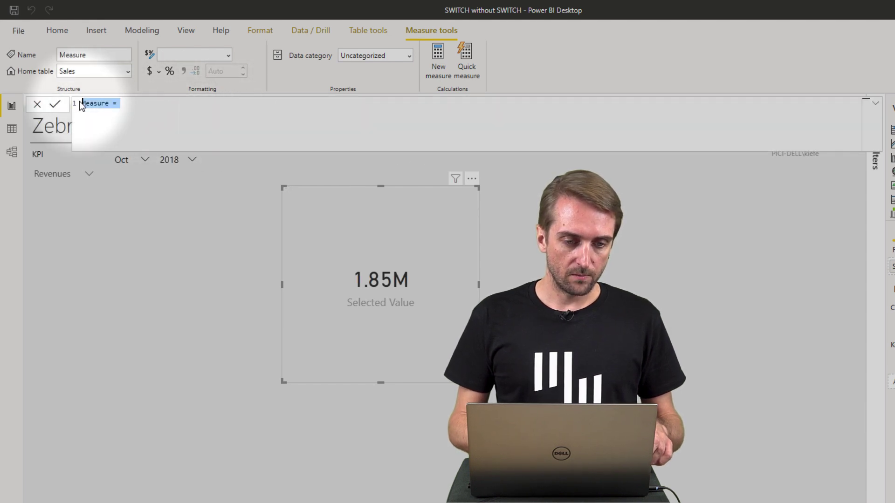
{"action": "key", "text": "ctrl+v"}
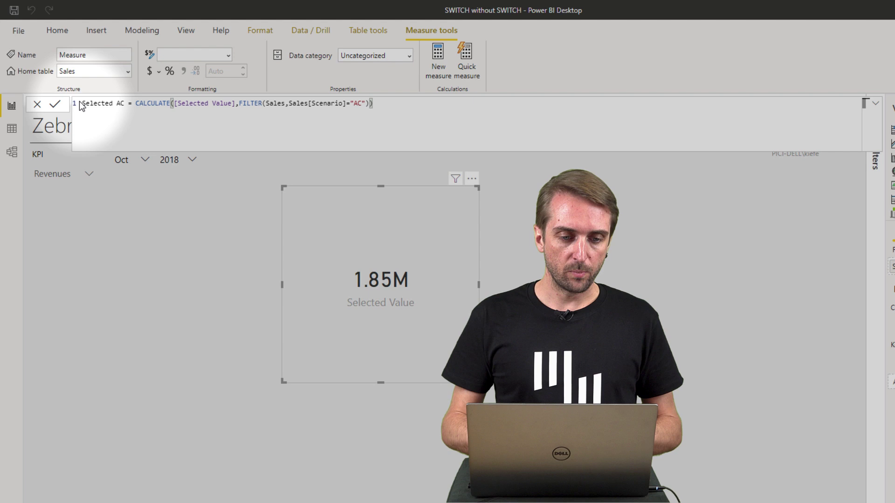
Rename the copied measure to Selected PL, change its scenario filter to "PL" and commit it.
{"action": "double_click", "coordinate": [121, 103]}
{"action": "key", "text": "BackSpace"}
{"action": "type", "text": "PL"}
{"action": "double_click", "coordinate": [360, 103]}
{"action": "key", "text": "BackSpace"}
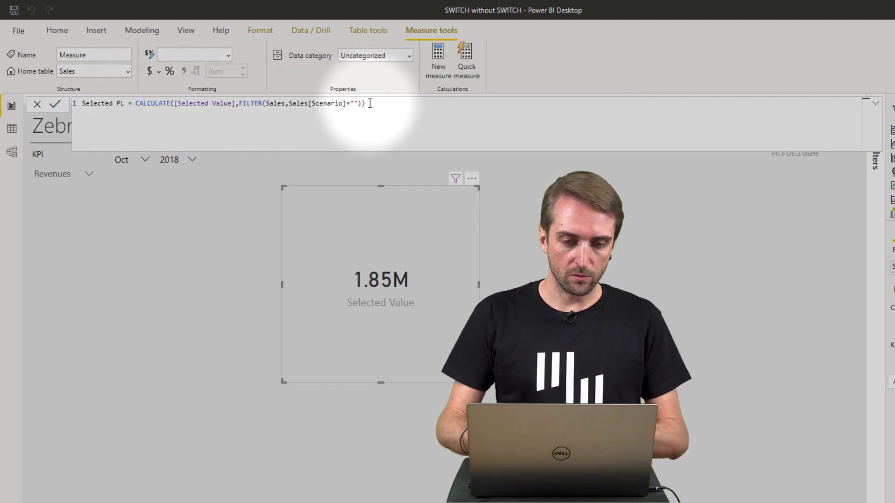
{"action": "type", "text": "PL"}
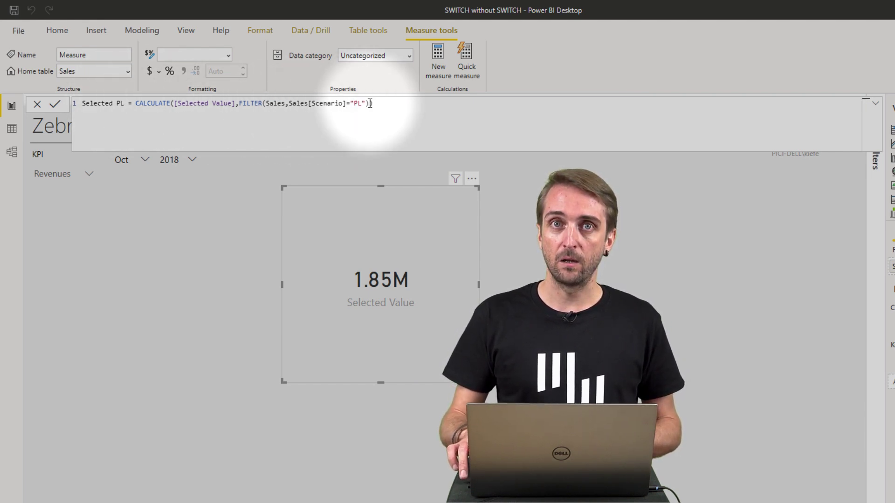
{"action": "key", "text": "Return"}
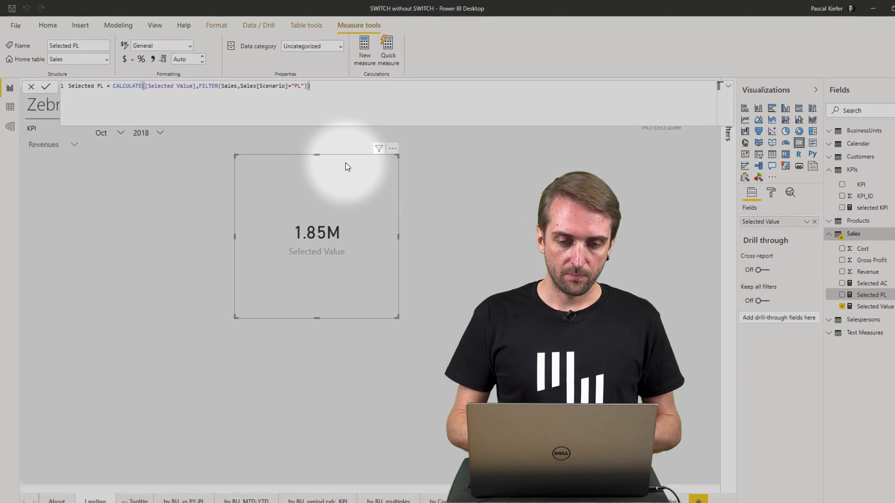
Replace Selected Value with Selected AC in the card and test it with Costs selected in the KPI slicer.
{"action": "left_click", "coordinate": [557, 195]}
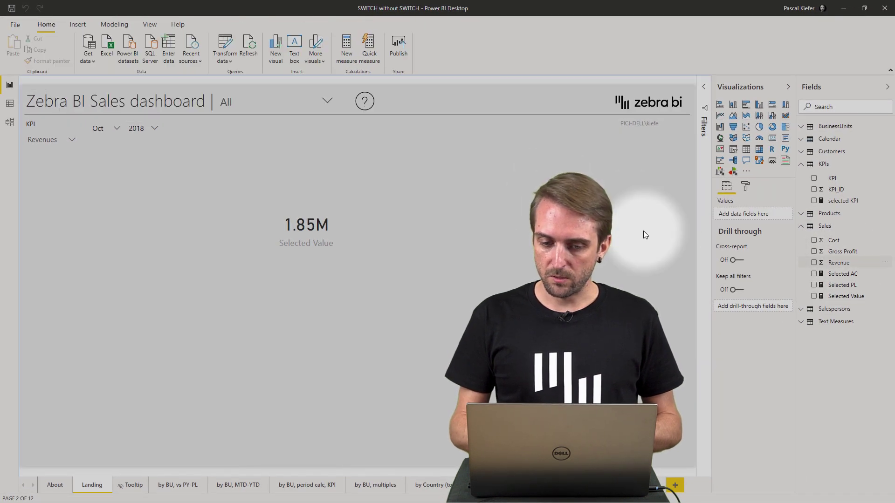
{"action": "left_click", "coordinate": [323, 208]}
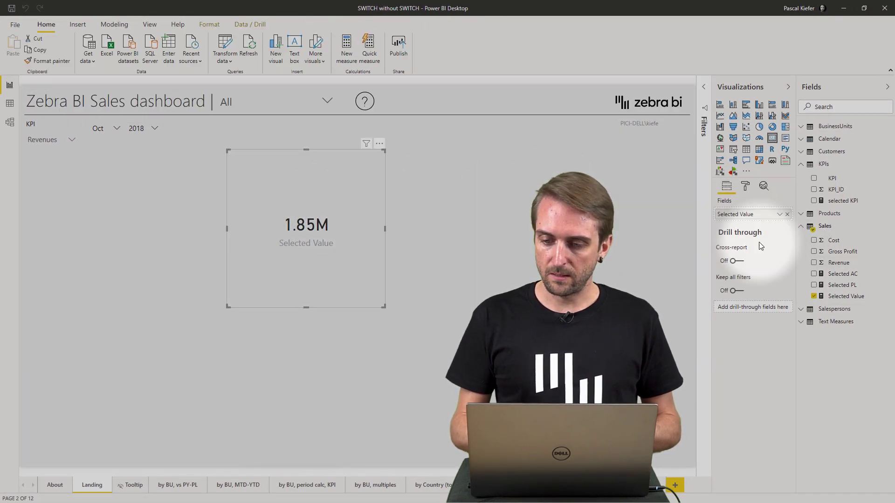
{"action": "left_click", "coordinate": [814, 296]}
{"action": "left_click", "coordinate": [814, 274]}
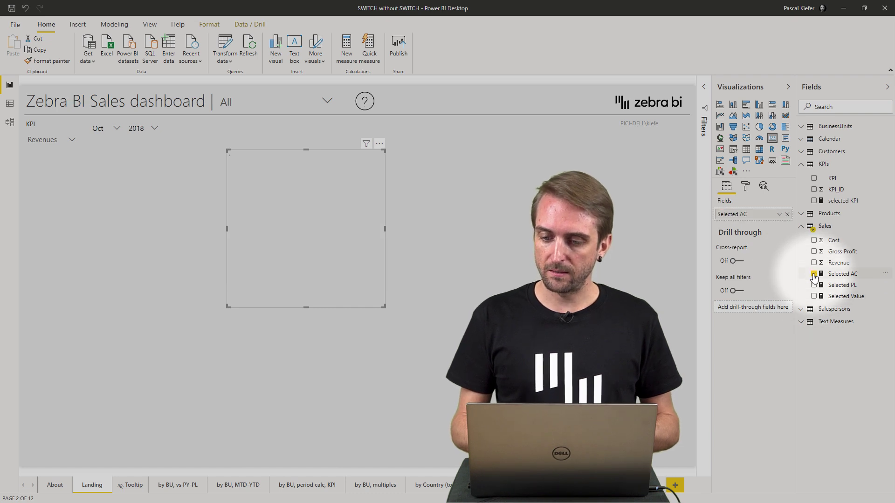
{"action": "left_click", "coordinate": [68, 141]}
{"action": "left_click", "coordinate": [43, 163]}
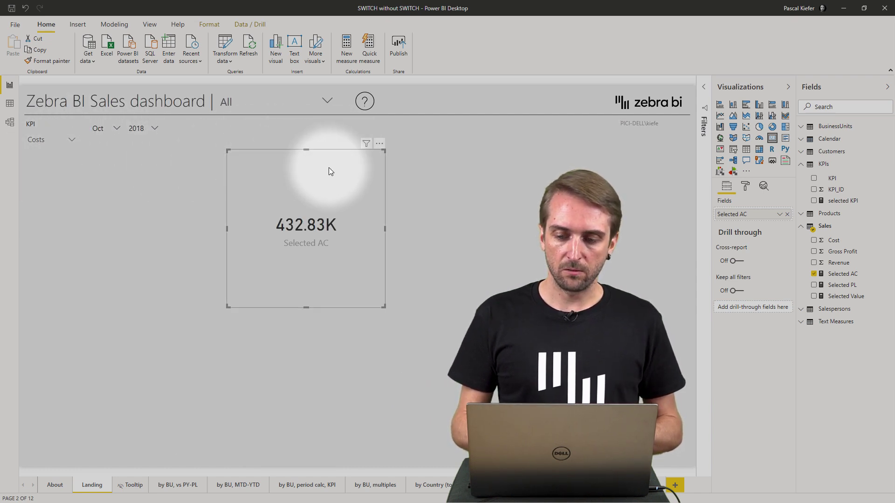
Swap the card's measure to Selected PL and test it by selecting Revenues in the KPI slicer.
{"action": "left_click", "coordinate": [814, 274]}
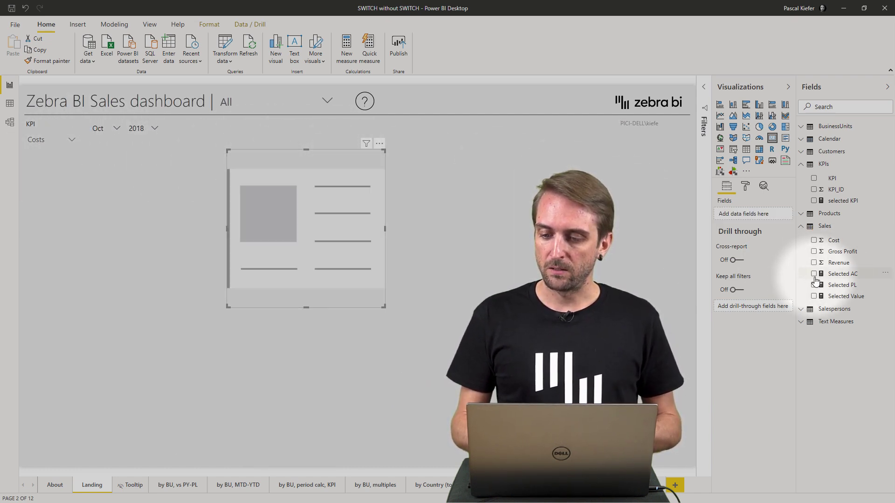
{"action": "left_click", "coordinate": [814, 285]}
{"action": "left_click", "coordinate": [56, 139]}
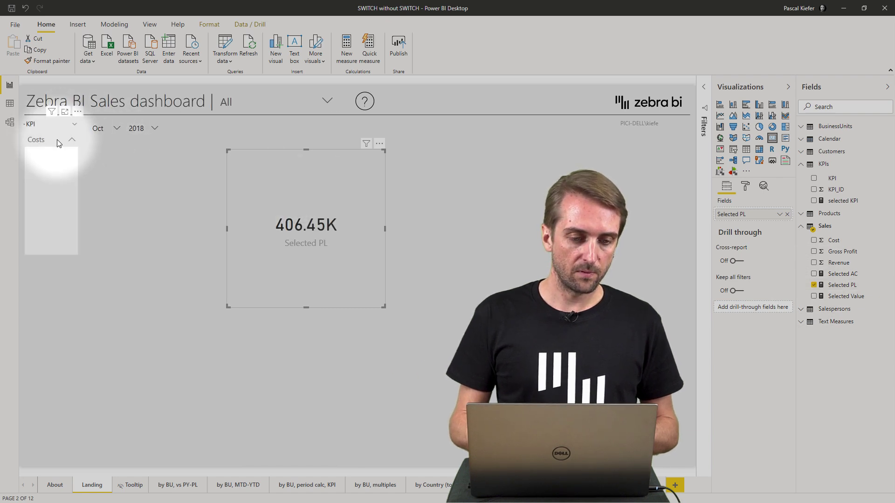
{"action": "left_click", "coordinate": [46, 159]}
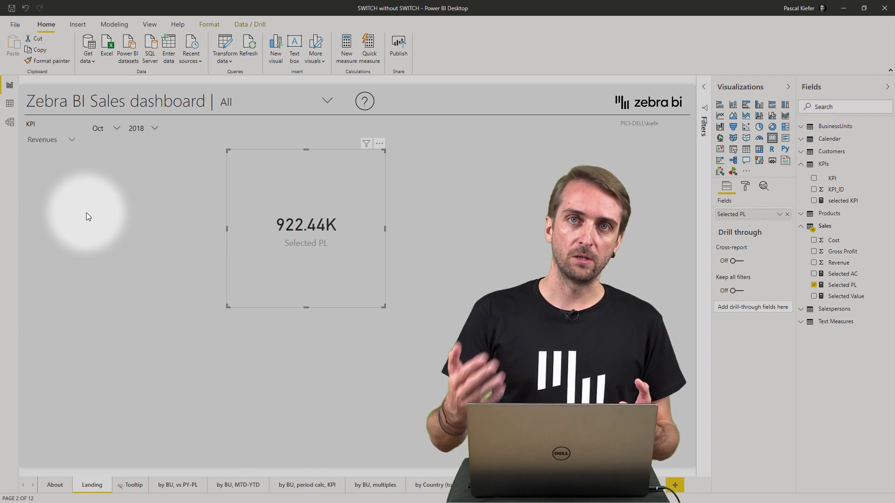
Start a new manually entered table and name it Selected Period.
{"action": "left_click", "coordinate": [170, 45]}
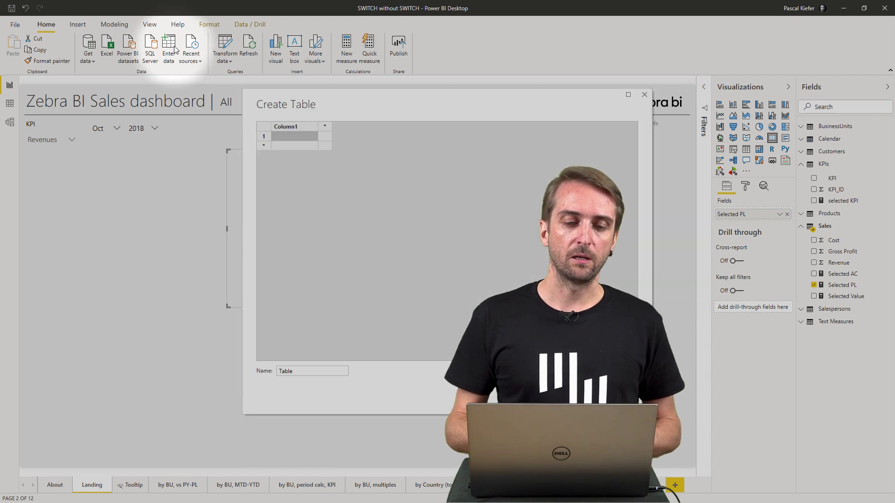
{"action": "left_click", "coordinate": [322, 372]}
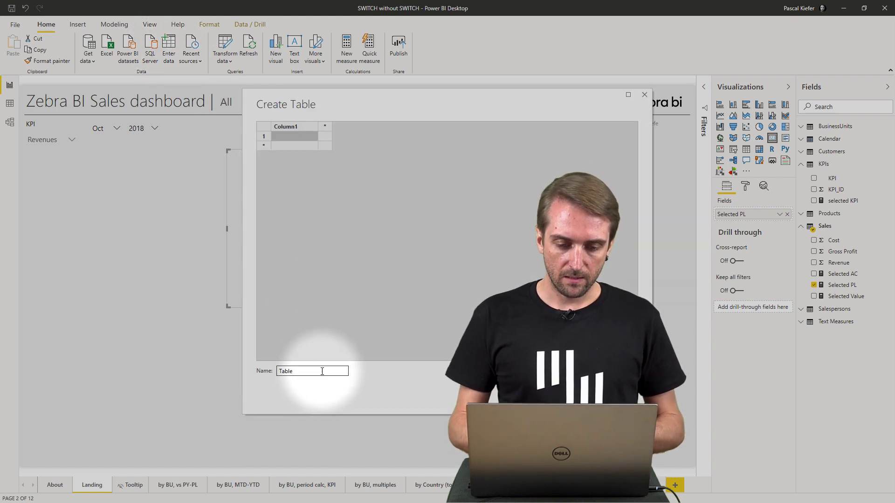
{"action": "left_click_drag", "start_coordinate": [321, 372], "coordinate": [255, 372]}
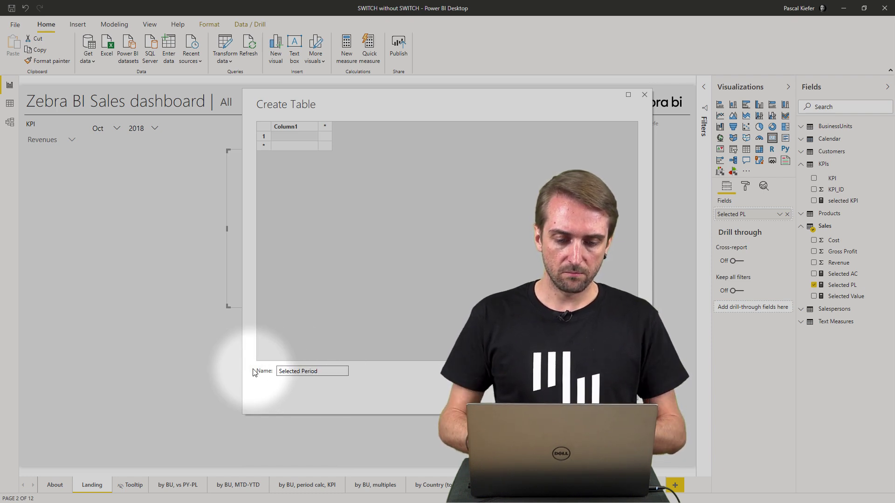
Name the new table's two columns Period and Period ID, and select the first Period cell.
{"action": "double_click", "coordinate": [290, 131]}
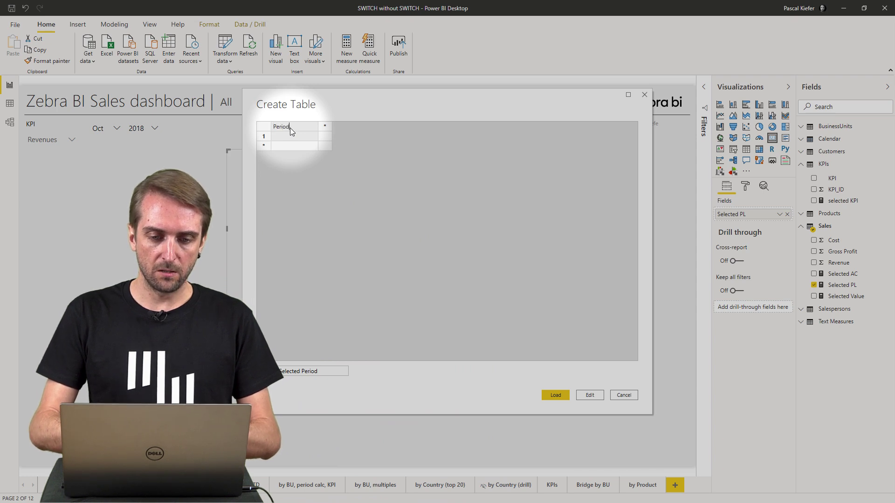
{"action": "key", "text": "Tab"}
{"action": "type", "text": "Period "}
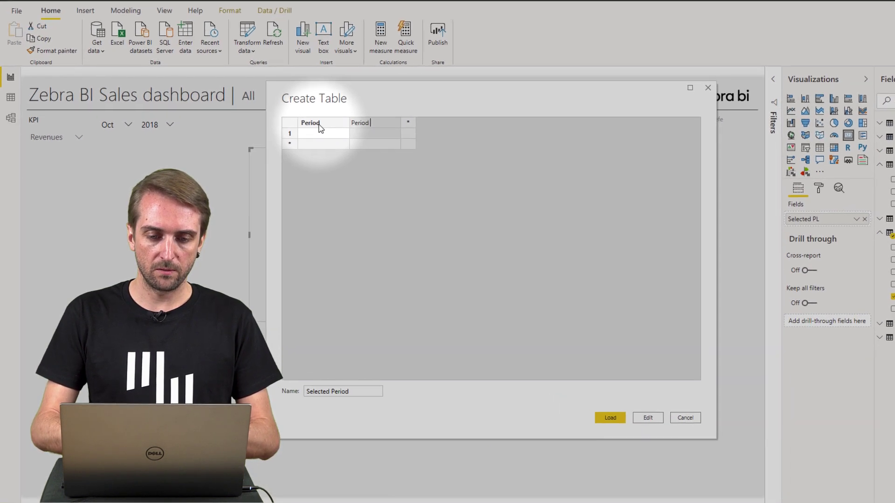
{"action": "type", "text": "ID"}
{"action": "left_click", "coordinate": [311, 134]}
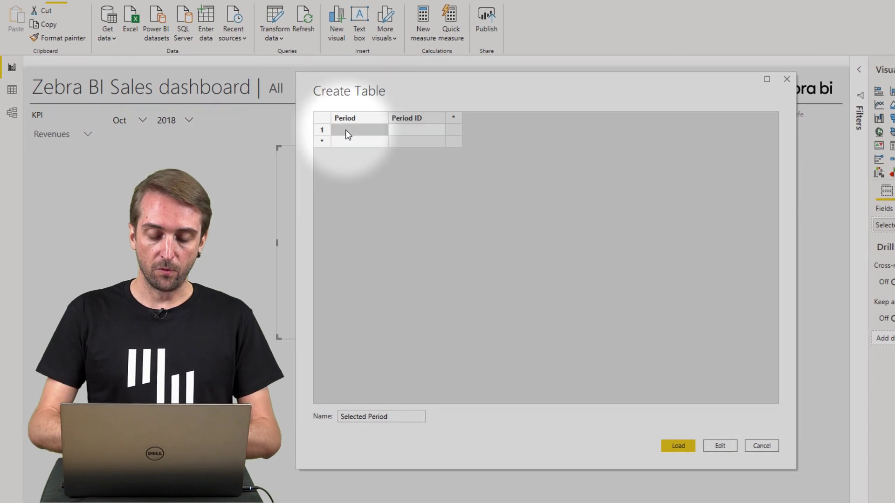
Fill the Selected Period table with Monthly as Period ID 1 and YTD as Period ID 2, and load it into the model.
{"action": "type", "text": "Monthly"}
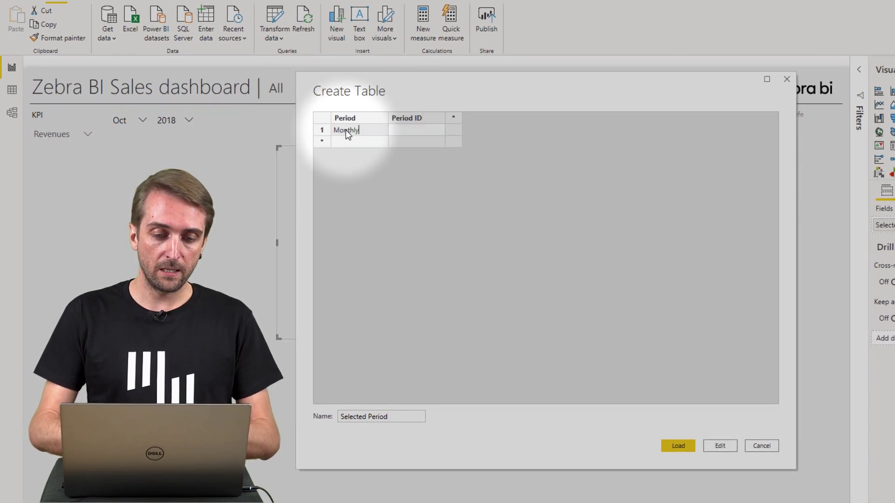
{"action": "key", "text": "Tab"}
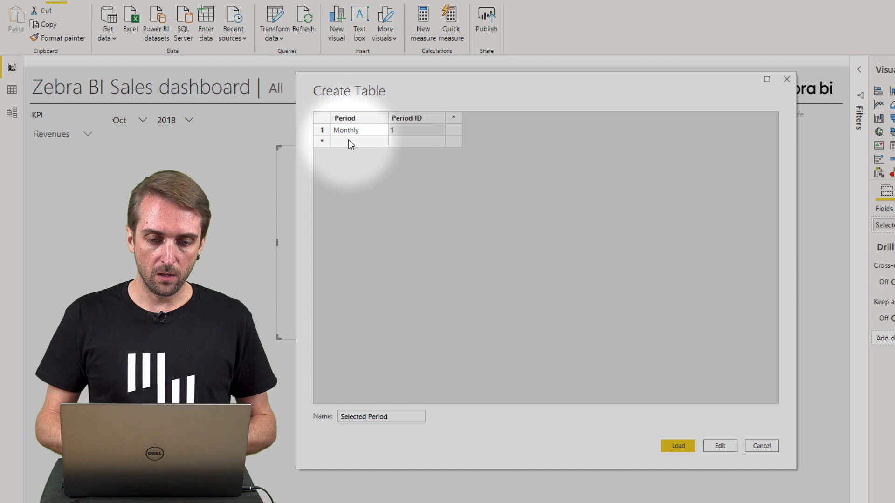
{"action": "left_click", "coordinate": [350, 141]}
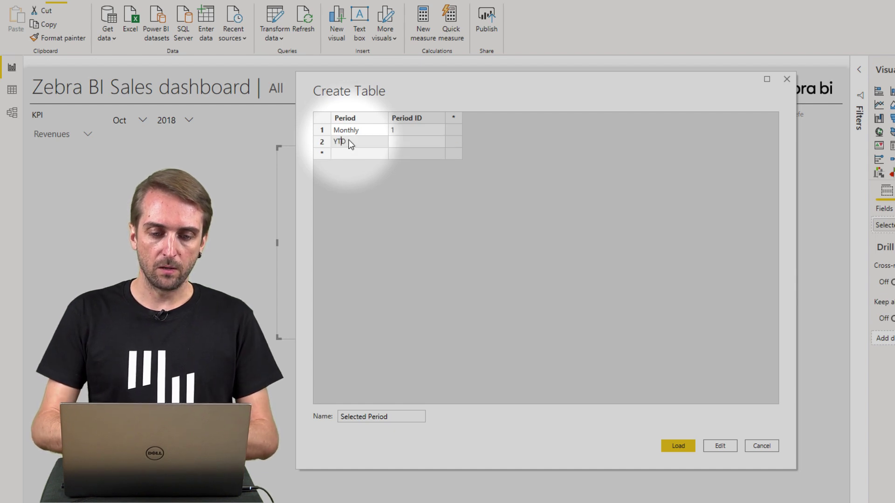
{"action": "type", "text": "YTD"}
{"action": "key", "text": "Tab"}
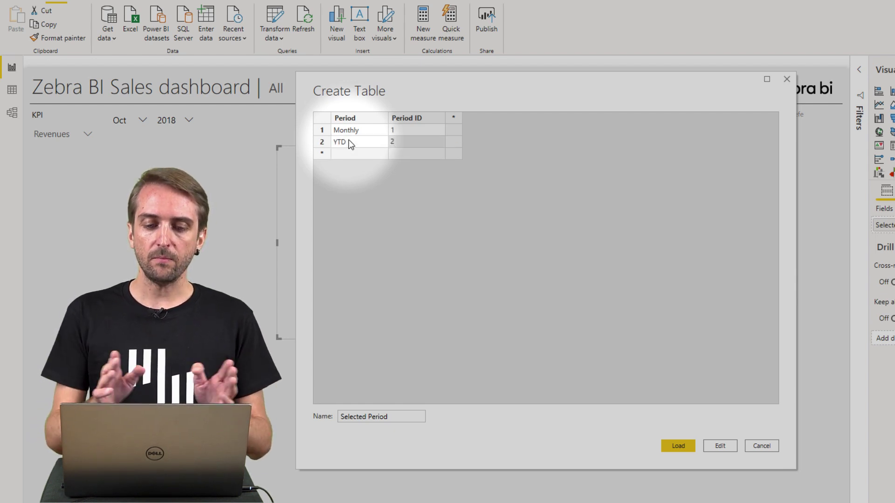
{"action": "left_click", "coordinate": [676, 446]}
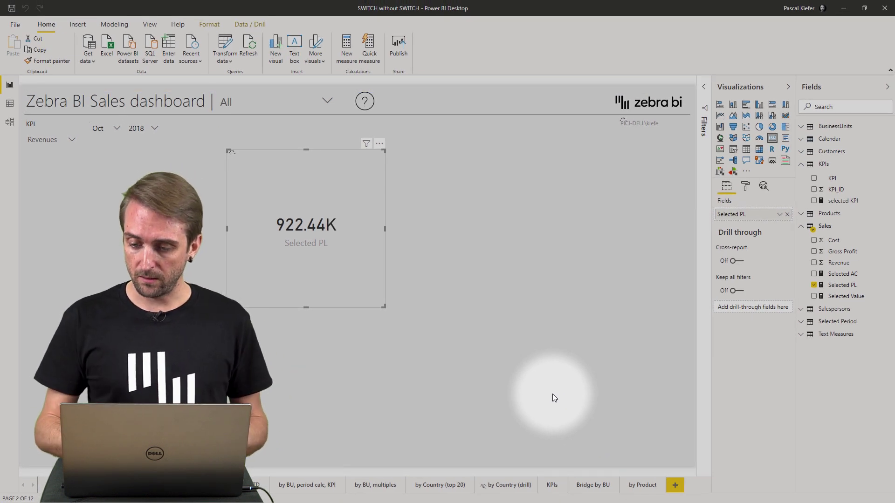
Start a new measure in the Selected Period table and name it Selected Period.
{"action": "left_click", "coordinate": [801, 324]}
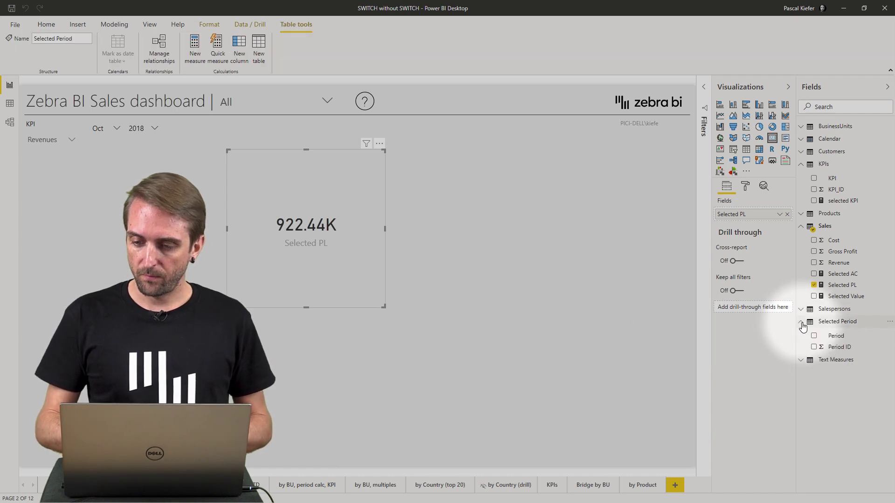
{"action": "right_click", "coordinate": [838, 338]}
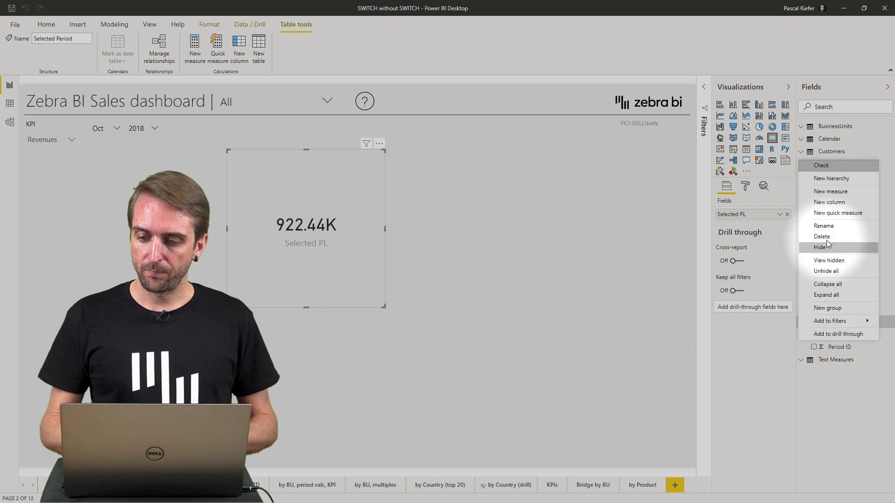
{"action": "left_click", "coordinate": [837, 191]}
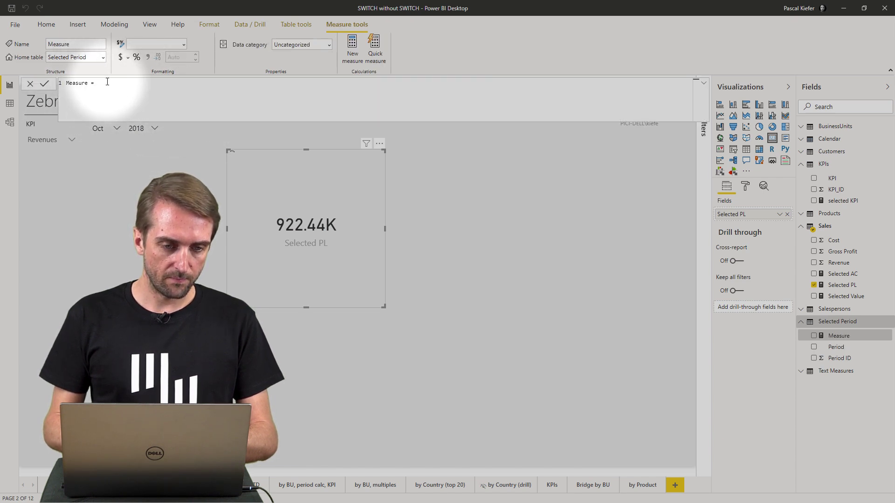
{"action": "key", "text": "BackSpace"}
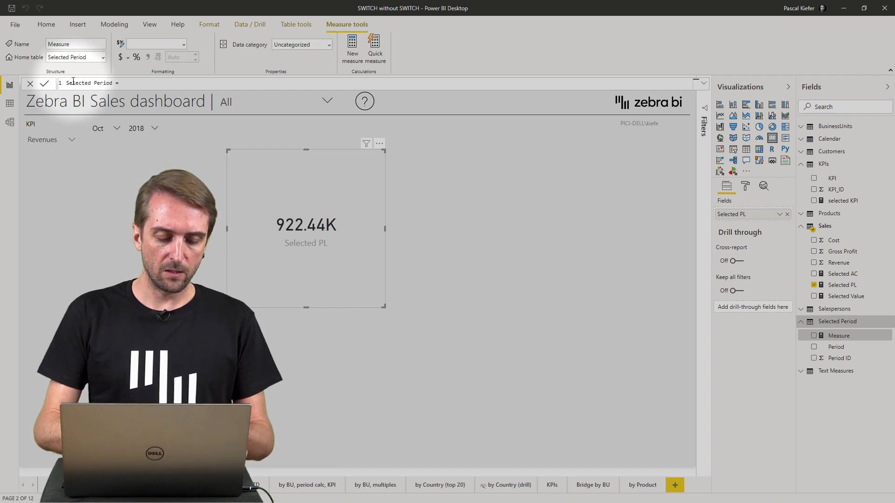
{"action": "type", "text": "Selected Period = mi"}
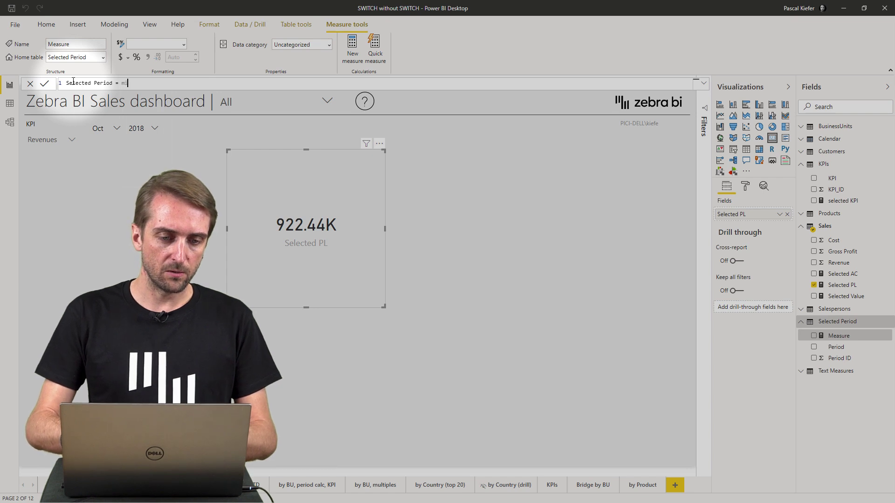
Define the Selected Period measure as MIN('Selected Period'[Period ID]) and commit the formula.
{"action": "type", "text": "n("}
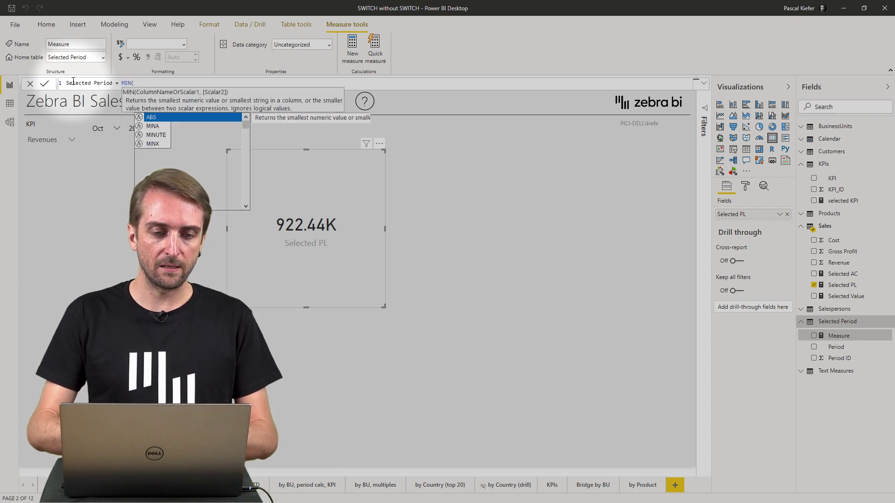
{"action": "type", "text": "selec"}
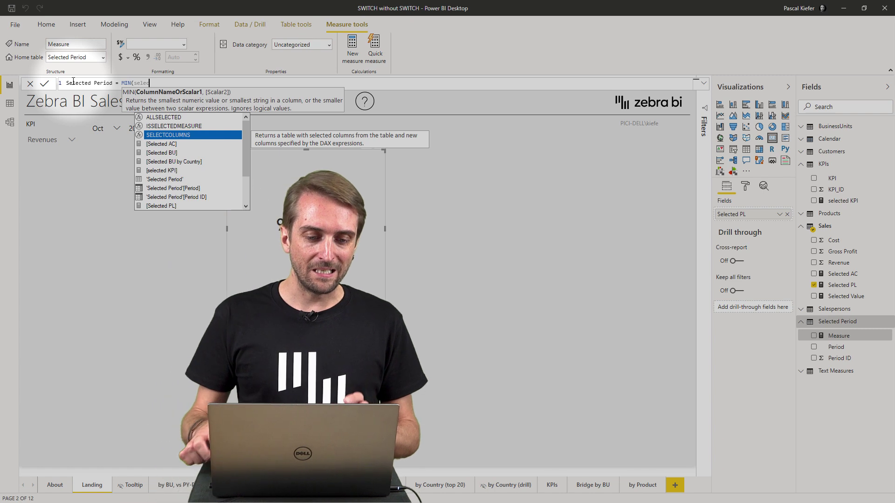
{"action": "key", "text": "Down"}
{"action": "key", "text": "Down"}
{"action": "key", "text": "Down"}
{"action": "key", "text": "Down"}
{"action": "key", "text": "Down"}
{"action": "key", "text": "Down"}
{"action": "key", "text": "Down"}
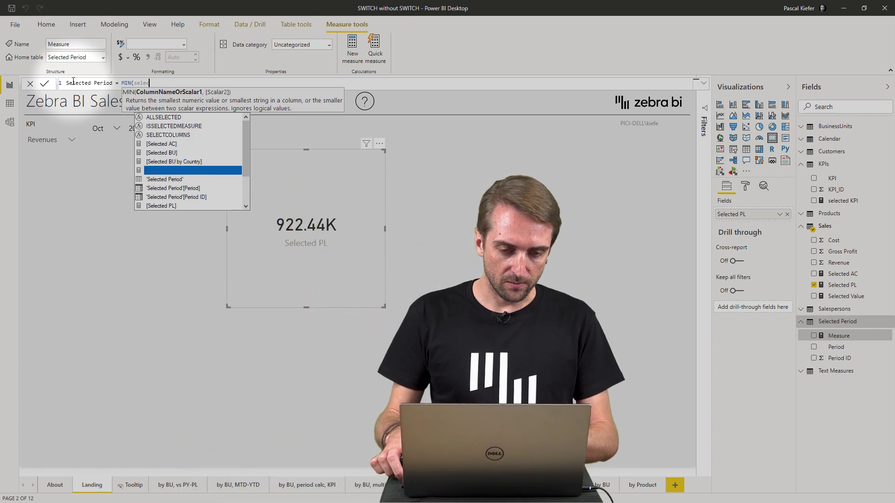
{"action": "key", "text": "Tab"}
{"action": "type", "text": ")"}
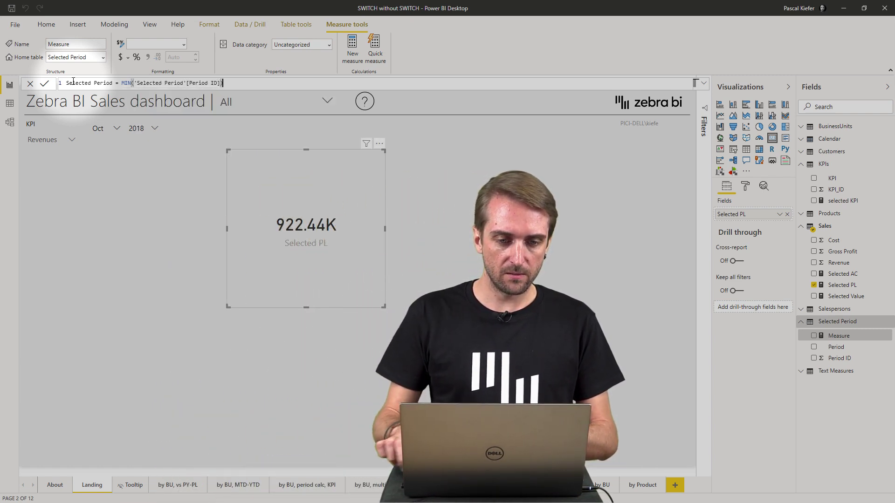
{"action": "key", "text": "Return"}
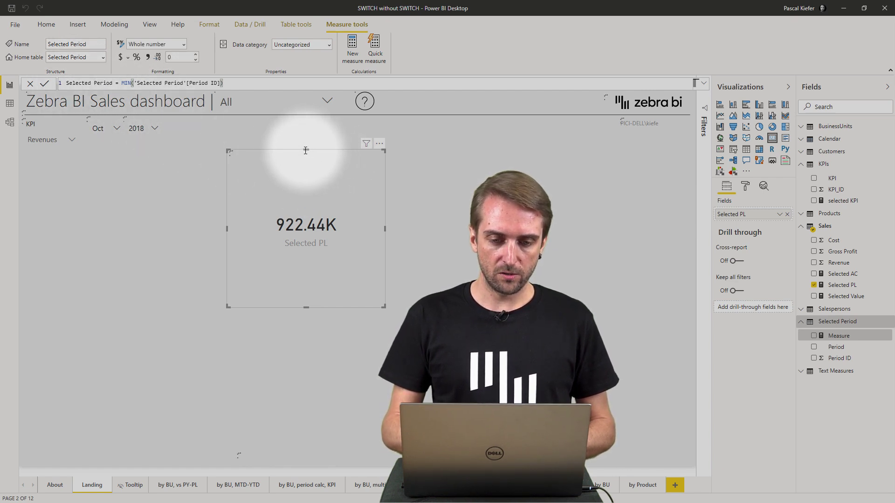
Reduce the card's height from its upper edge and add a slicer for the Period field to the page.
{"action": "left_click_drag", "start_coordinate": [305, 150], "coordinate": [303, 198]}
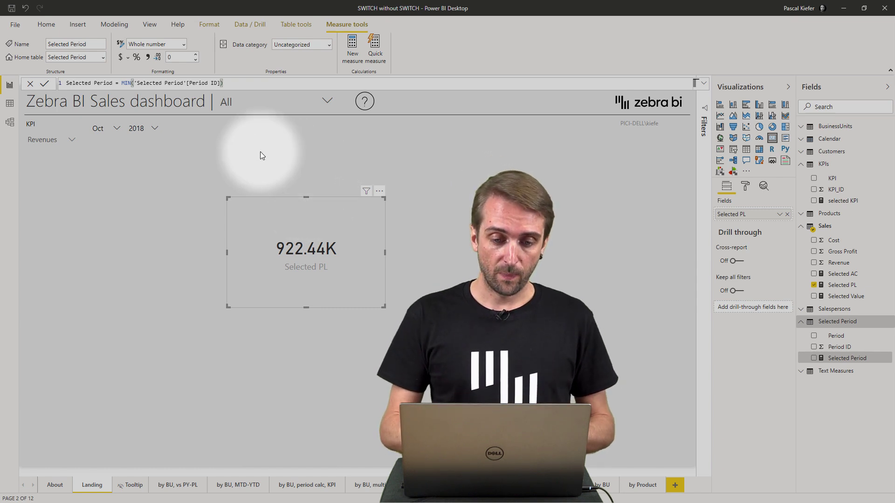
{"action": "left_click", "coordinate": [435, 166]}
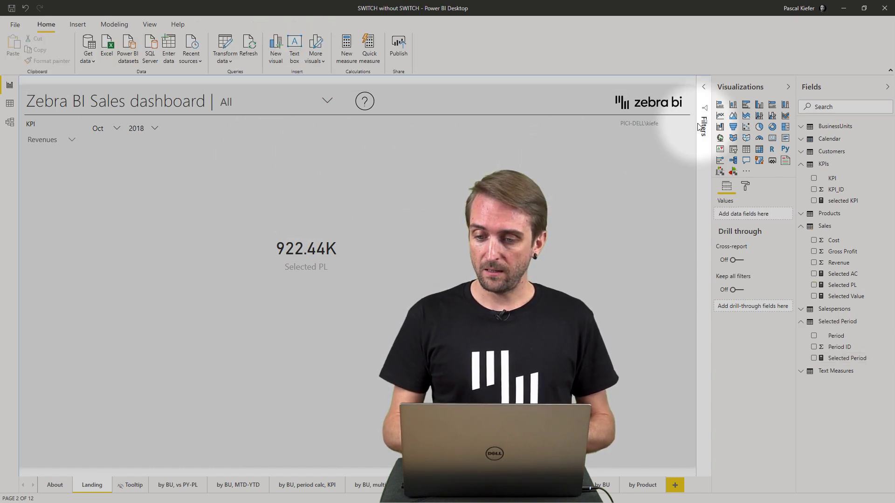
{"action": "left_click", "coordinate": [734, 149]}
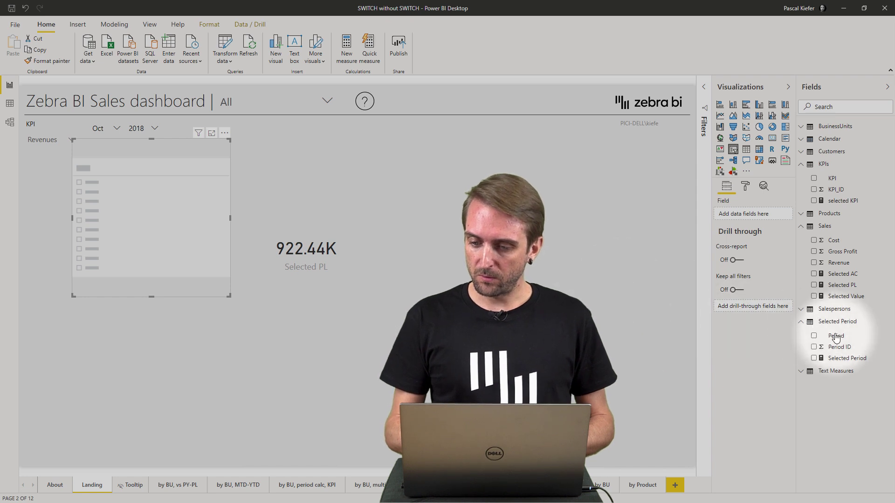
{"action": "left_click", "coordinate": [814, 336]}
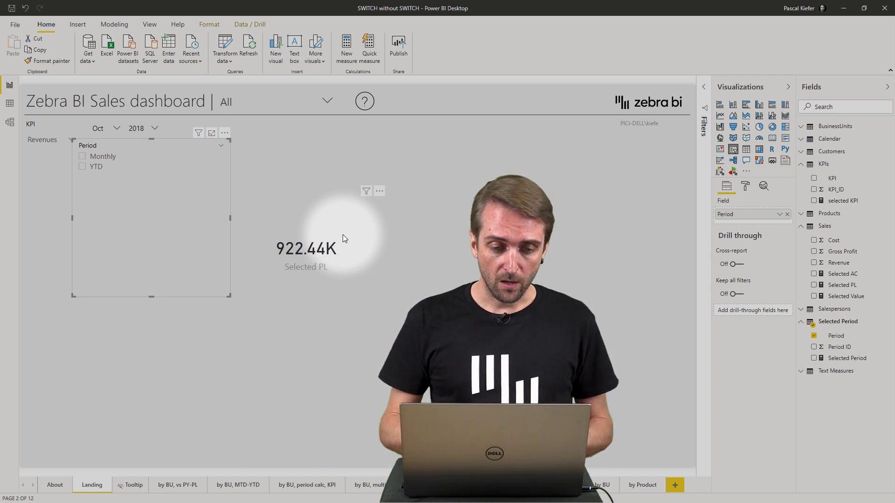
Format the Period slicer with Horizontal orientation, the slicer header off and Single select on.
{"action": "left_click", "coordinate": [744, 188]}
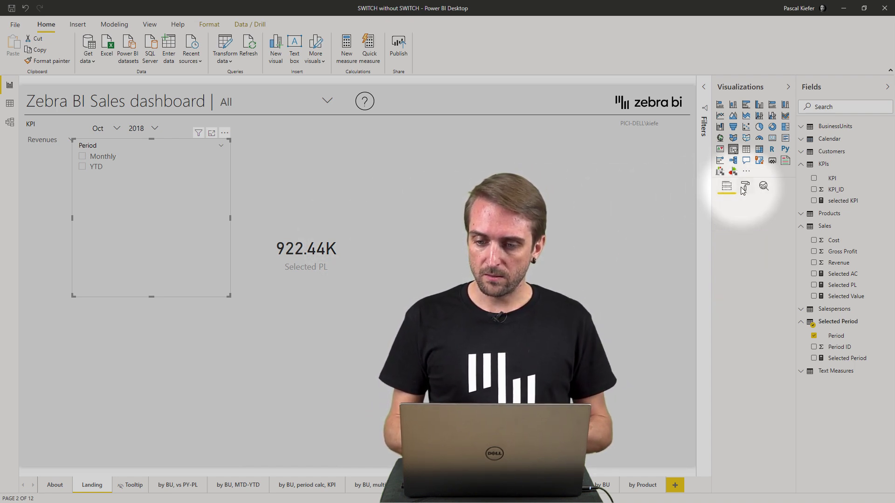
{"action": "left_click", "coordinate": [717, 239]}
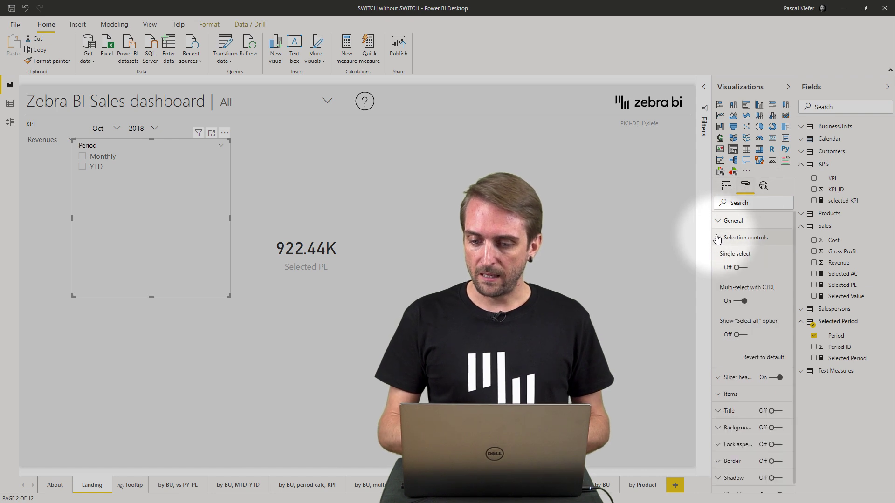
{"action": "left_click", "coordinate": [726, 222]}
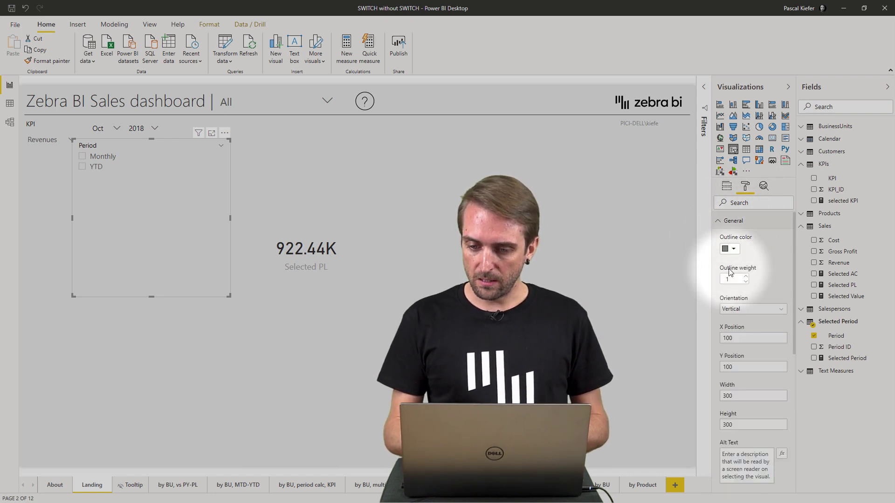
{"action": "left_click", "coordinate": [762, 313]}
{"action": "left_click", "coordinate": [742, 331]}
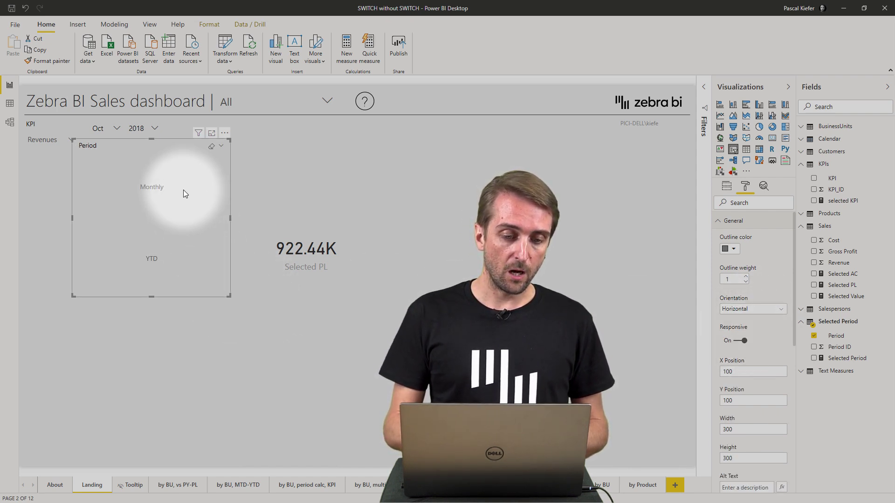
{"action": "left_click", "coordinate": [718, 221]}
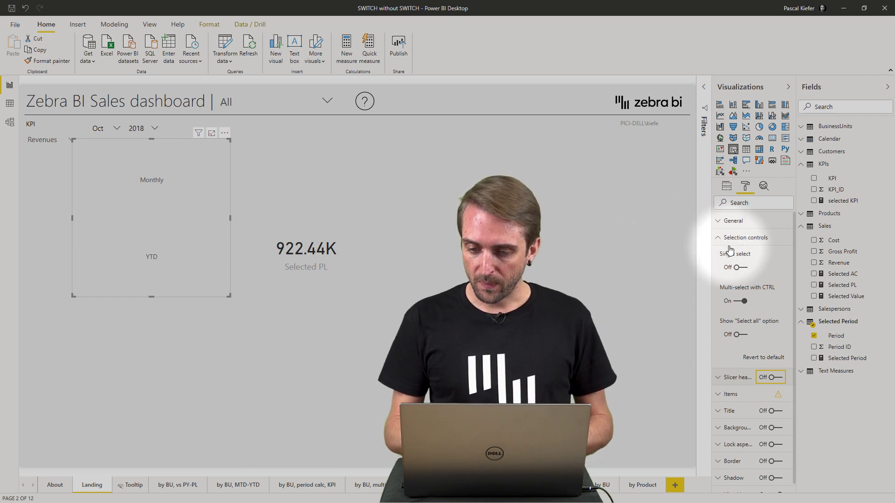
{"action": "left_click", "coordinate": [741, 269]}
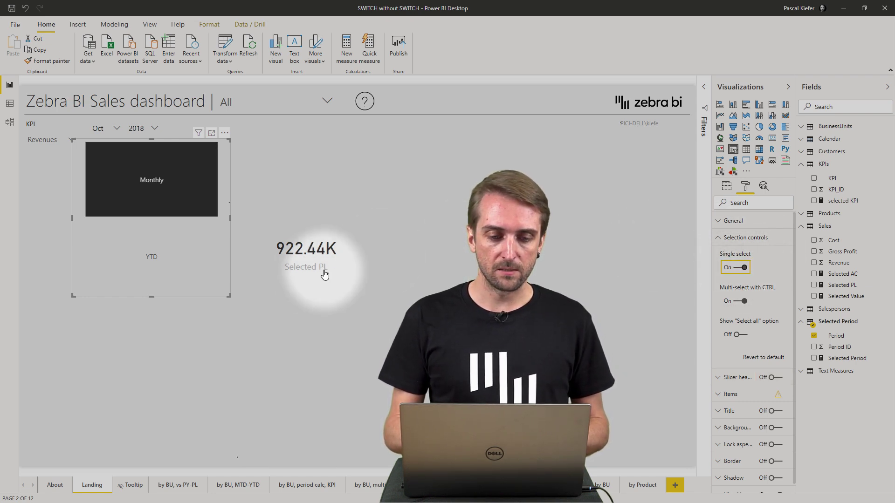
Shrink the Period slicer to a single row of buttons and place it beside the year slicer.
{"action": "left_click_drag", "start_coordinate": [229, 296], "coordinate": [211, 164]}
{"action": "left_click_drag", "start_coordinate": [166, 141], "coordinate": [228, 136]}
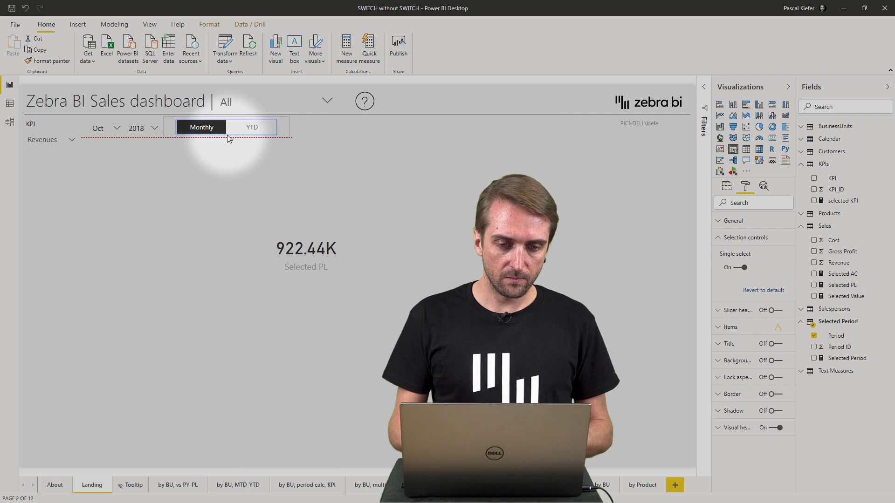
{"action": "left_click_drag", "start_coordinate": [283, 127], "coordinate": [281, 134]}
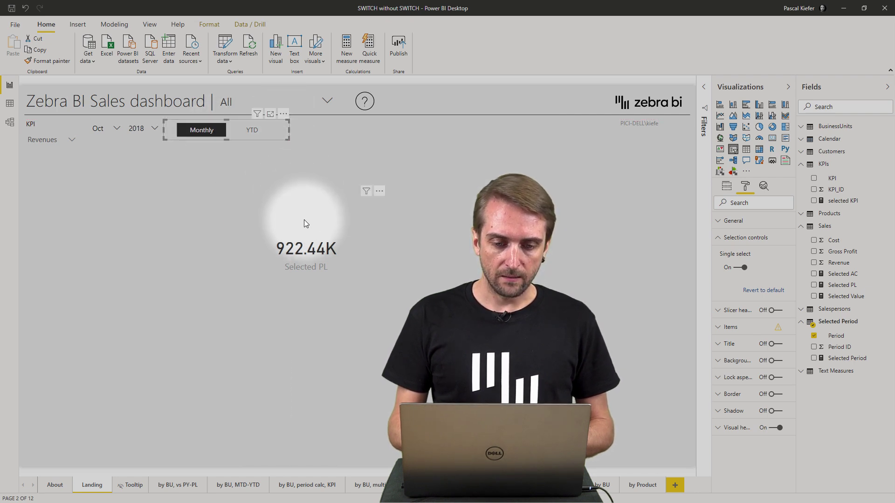
Replace Selected PL with the Selected Period measure in the card and test it by selecting YTD in the Period slicer.
{"action": "left_click", "coordinate": [352, 261]}
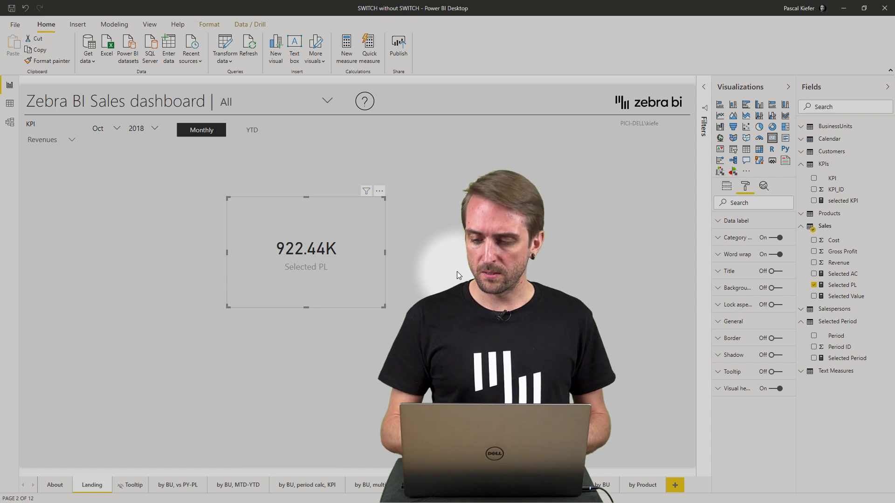
{"action": "left_click", "coordinate": [811, 285]}
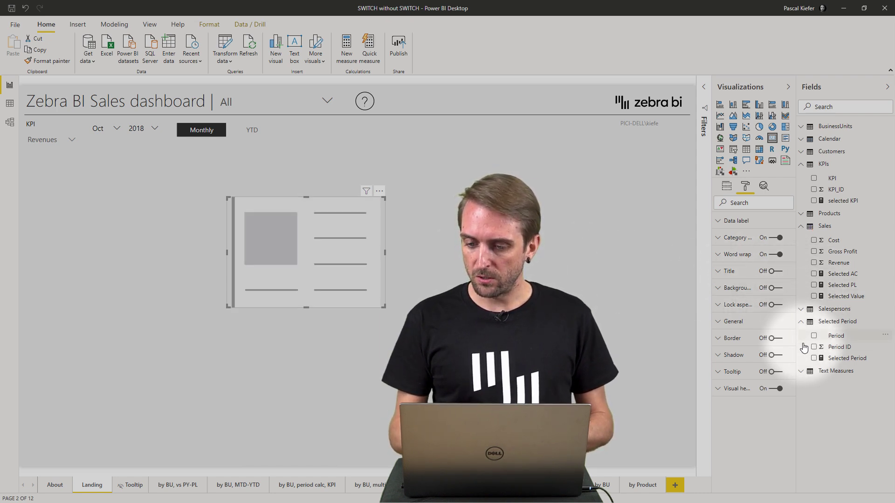
{"action": "left_click", "coordinate": [814, 359]}
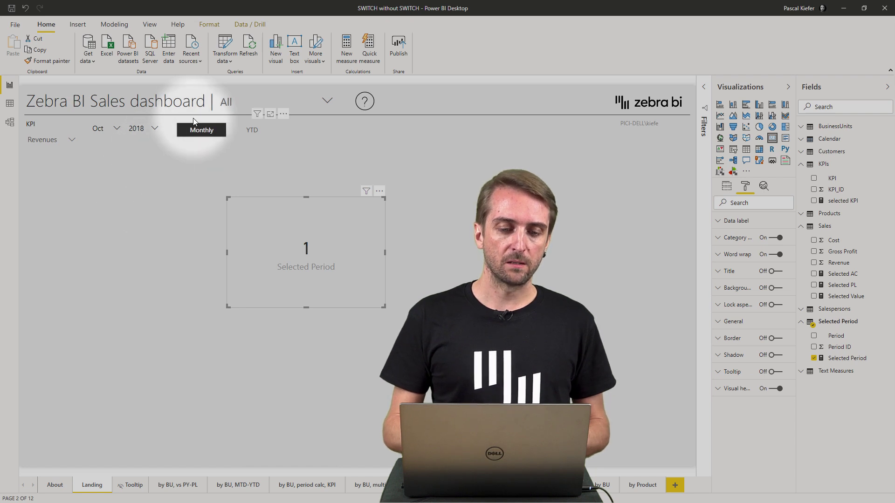
{"action": "left_click", "coordinate": [254, 131]}
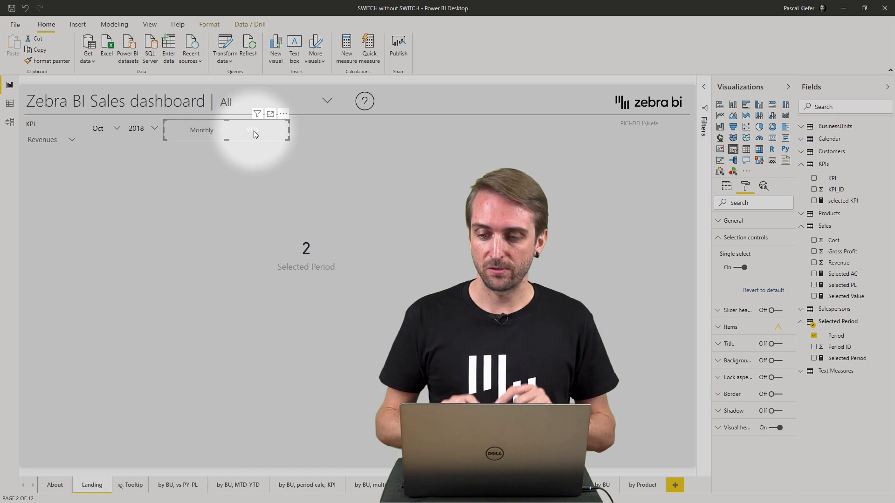
{"action": "left_click", "coordinate": [255, 133]}
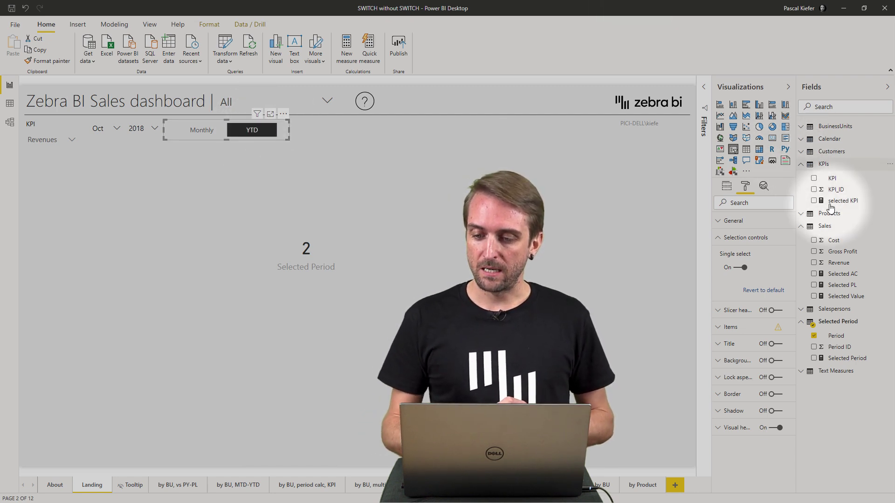
Create a new measure in the Sales table and name it AC.
{"action": "right_click", "coordinate": [842, 276]}
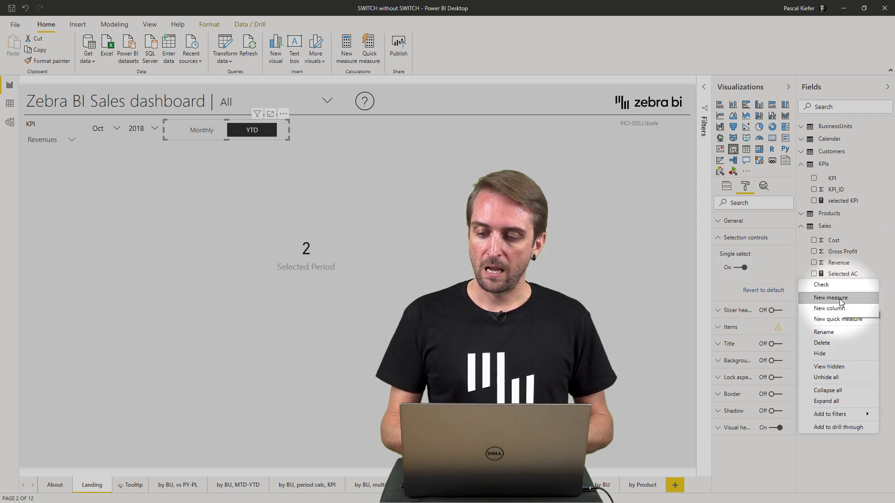
{"action": "left_click", "coordinate": [620, 273]}
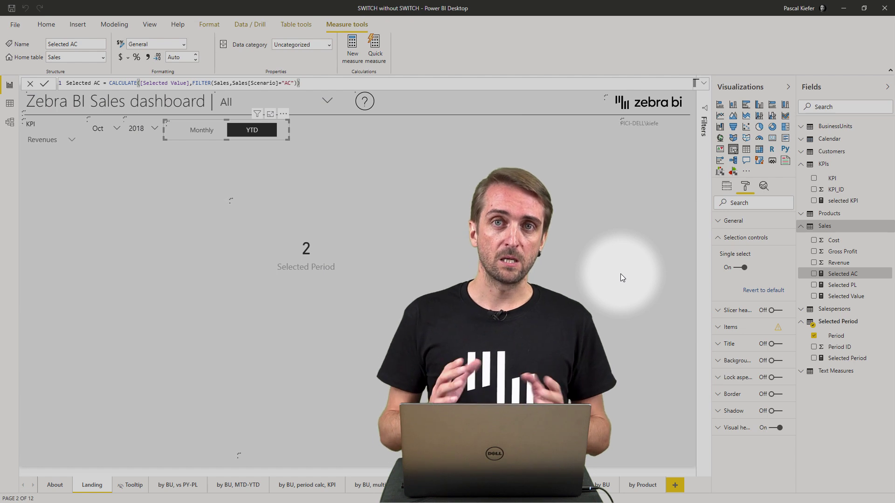
{"action": "key", "text": "BackSpace"}
{"action": "key", "text": "ctrl+a"}
{"action": "key", "text": "BackSpace"}
{"action": "type", "text": "AC ="}
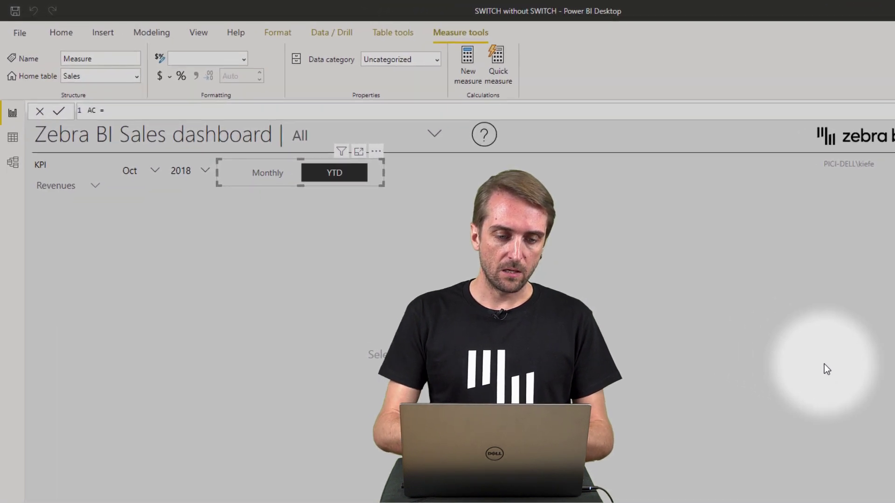
Begin the AC formula on a new line with a SWITCH function that evaluates 'Selected Period'[Selected Period].
{"action": "key", "text": "shift+Return"}
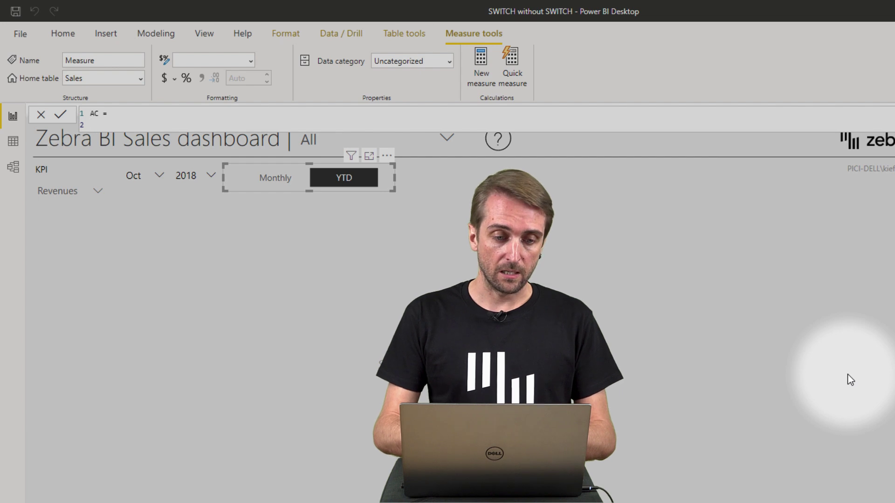
{"action": "type", "text": "sw"}
{"action": "key", "text": "Tab"}
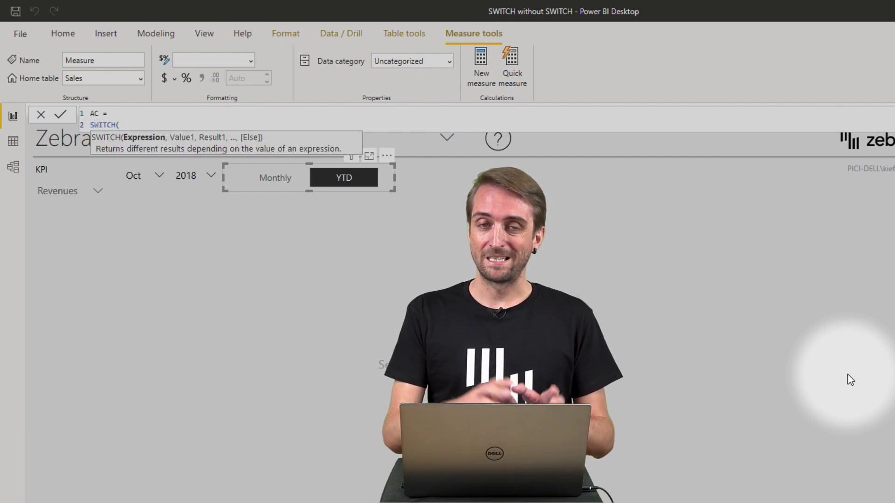
{"action": "type", "text": "selected"}
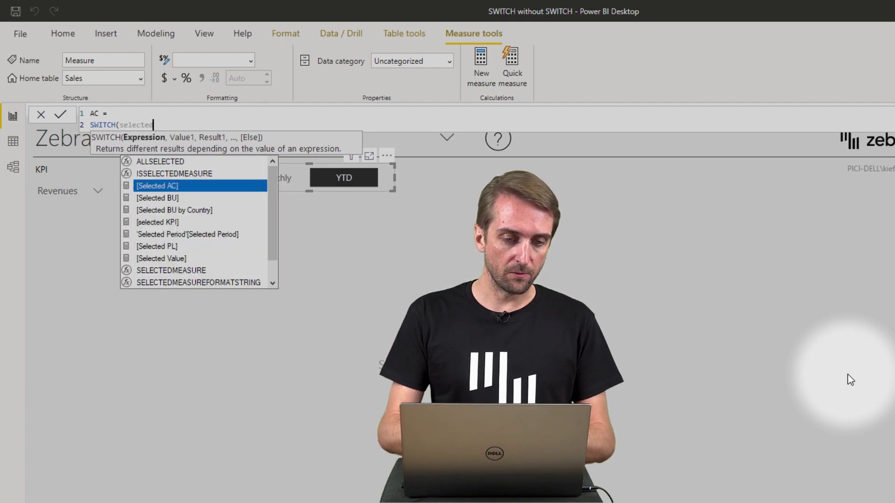
{"action": "type", "text": " per"}
{"action": "key", "text": "Tab"}
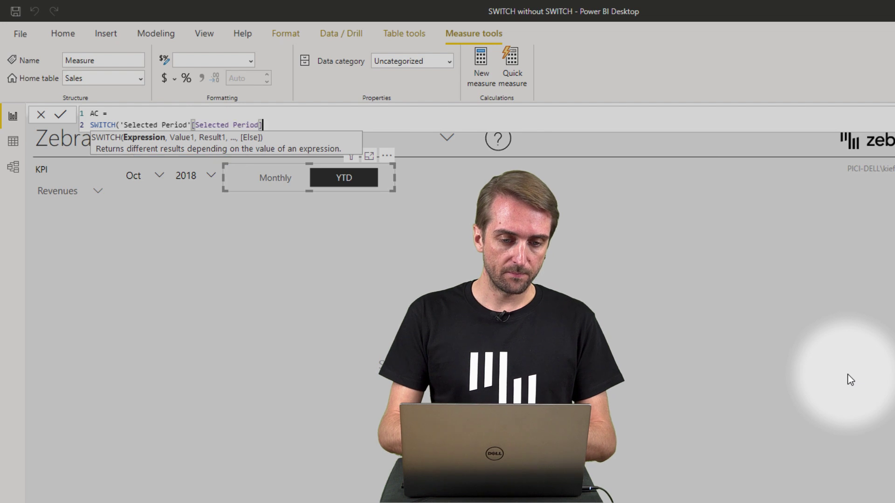
{"action": "type", "text": ")"}
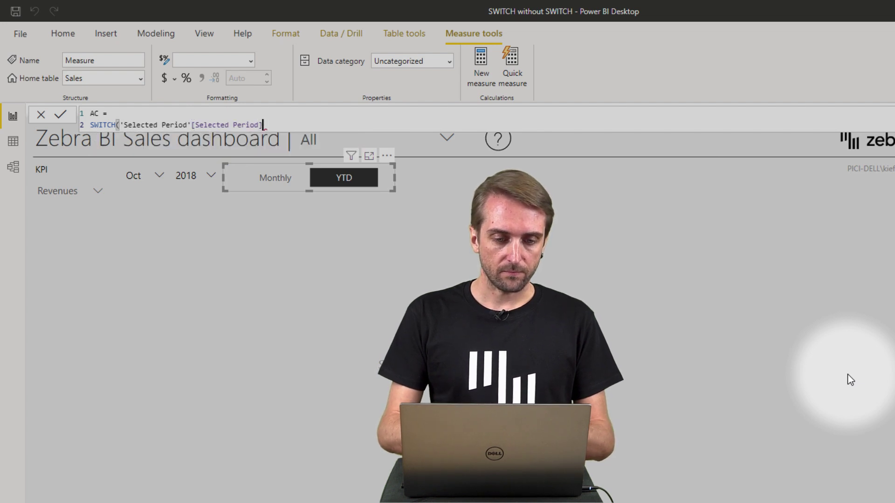
{"action": "type", "text": ","}
{"action": "key", "text": "shift+Return"}
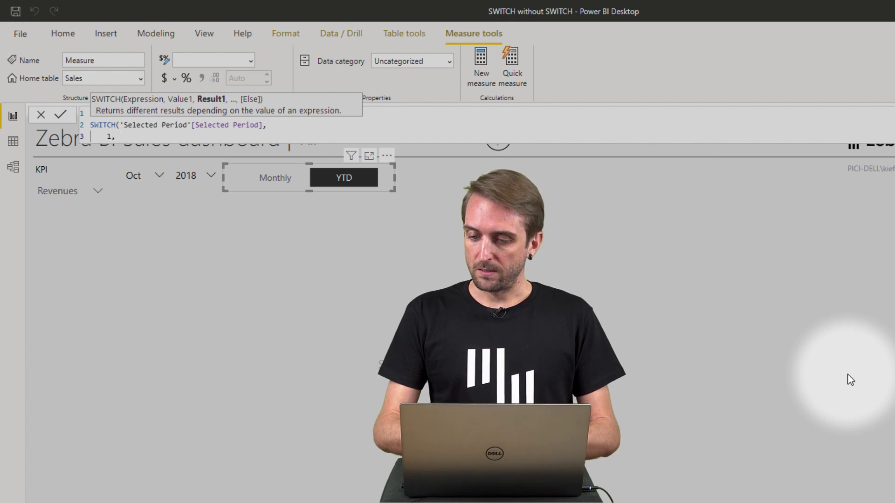
Make the SWITCH return the [Selected AC] measure for value 1.
{"action": "type", "text": "sele"}
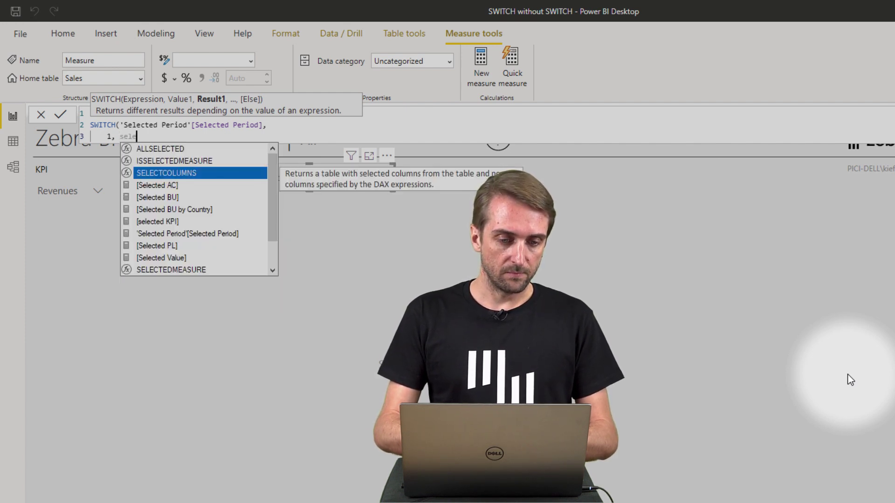
{"action": "key", "text": "Down"}
{"action": "key", "text": "Tab"}
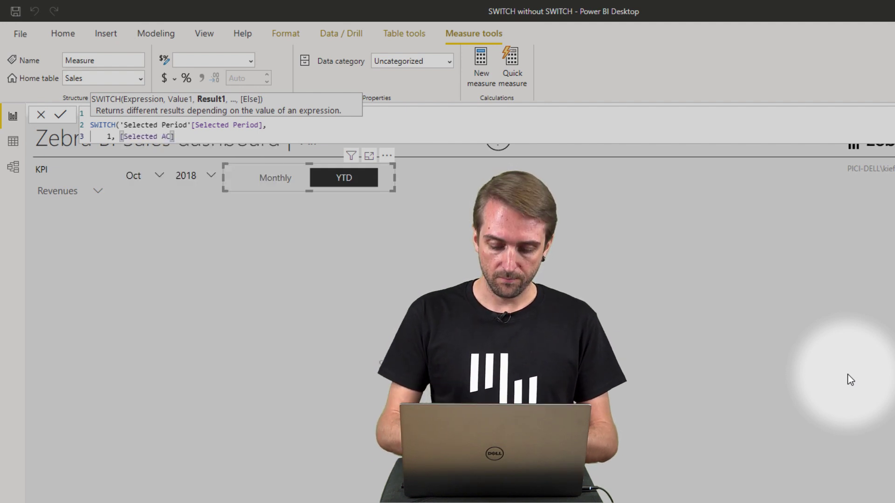
{"action": "type", "text": ","}
{"action": "key", "text": "shift+Return"}
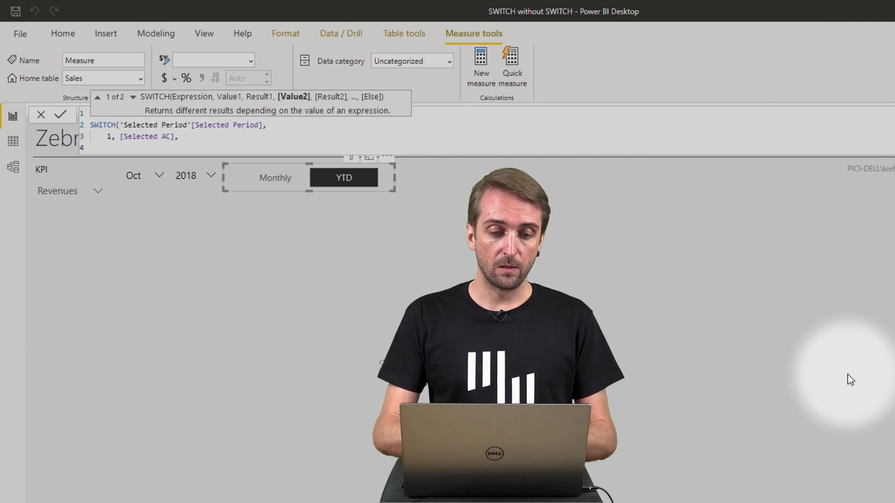
Add value 2 to the SWITCH with a CALCULATE function on [Selected AC] as its result.
{"action": "type", "text": "2,"}
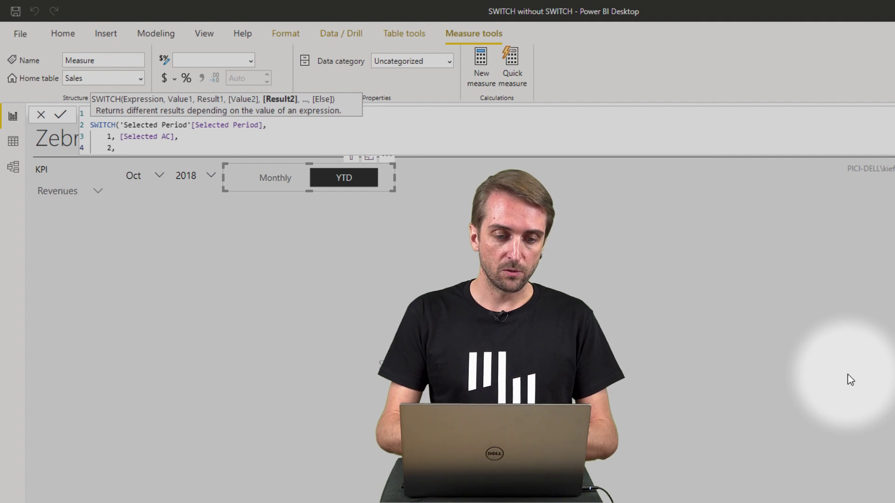
{"action": "type", "text": " CALCULATE(se"}
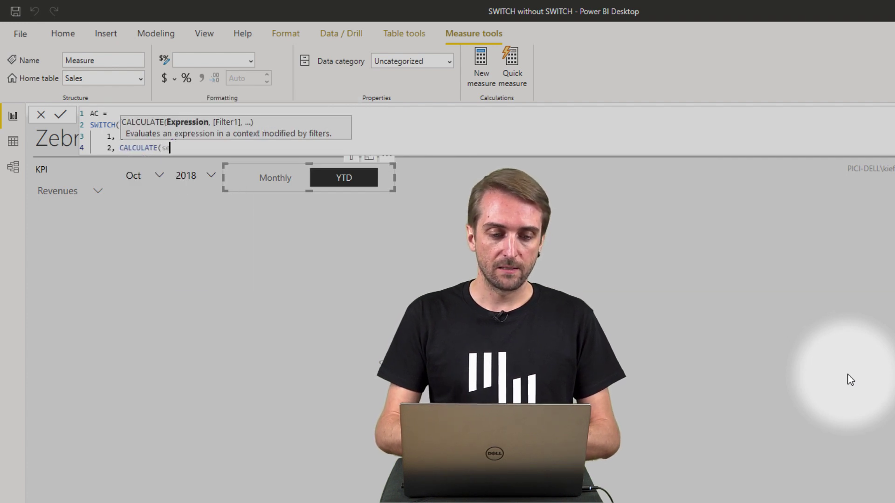
{"action": "type", "text": "le"}
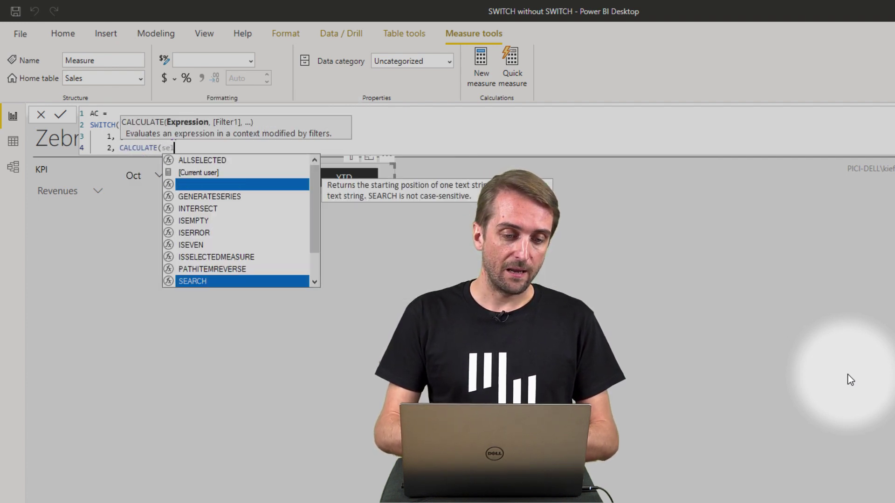
{"action": "key", "text": "Down"}
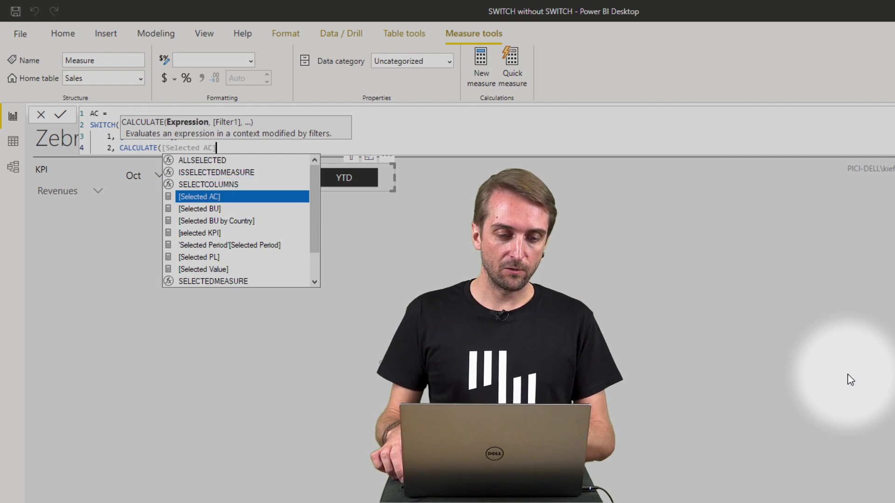
{"action": "key", "text": "Tab"}
{"action": "type", "text": ",date"}
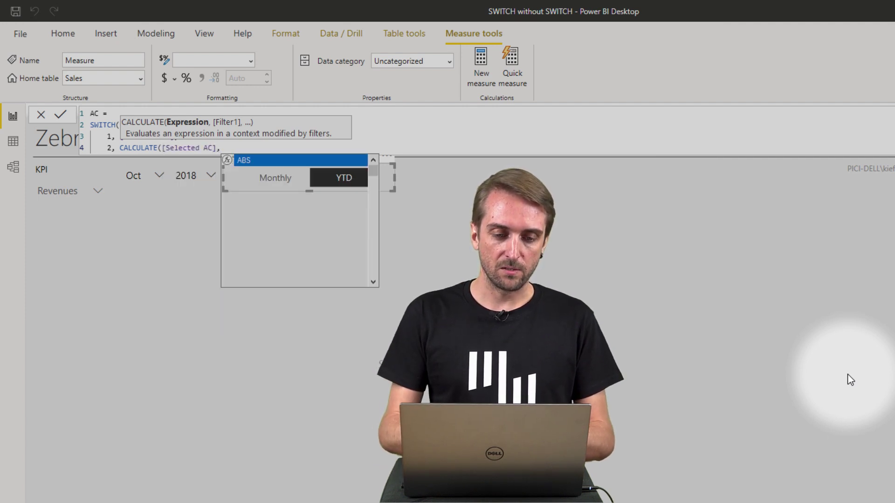
Filter the CALCULATE with DATESYTD('Calendar'[Date]), close all brackets and commit the AC measure.
{"action": "key", "text": "BackSpace"}
{"action": "key", "text": "BackSpace"}
{"action": "key", "text": "BackSpace"}
{"action": "key", "text": "BackSpace"}
{"action": "type", "text": "ytd"}
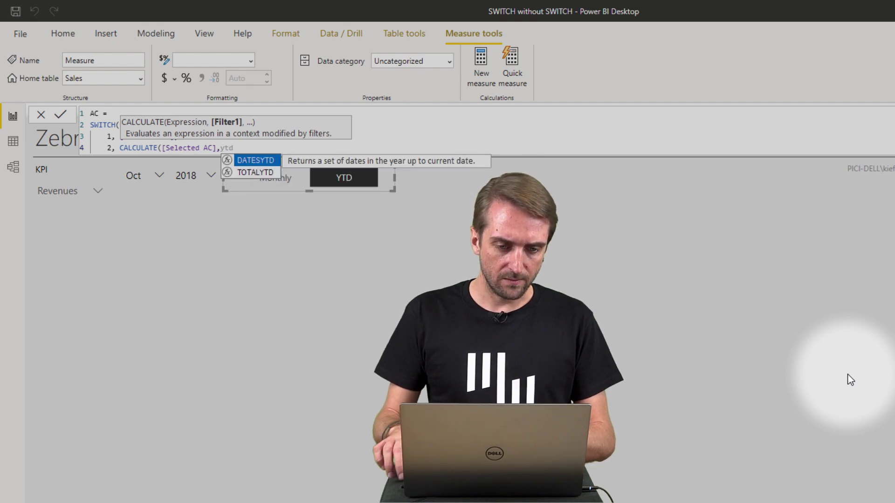
{"action": "key", "text": "Tab"}
{"action": "type", "text": "("}
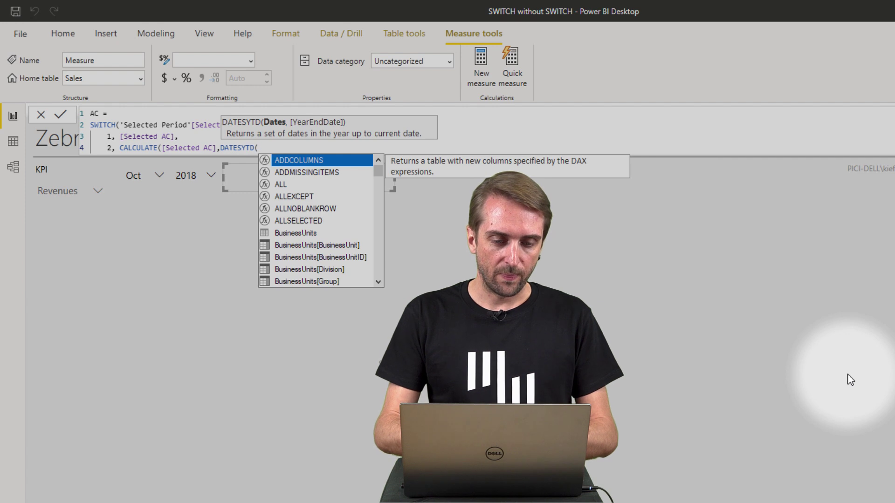
{"action": "type", "text": "cale"}
{"action": "key", "text": "Down"}
{"action": "key", "text": "Down"}
{"action": "key", "text": "Tab"}
{"action": "type", "text": ","}
{"action": "key", "text": "BackSpace"}
{"action": "type", "text": "))"}
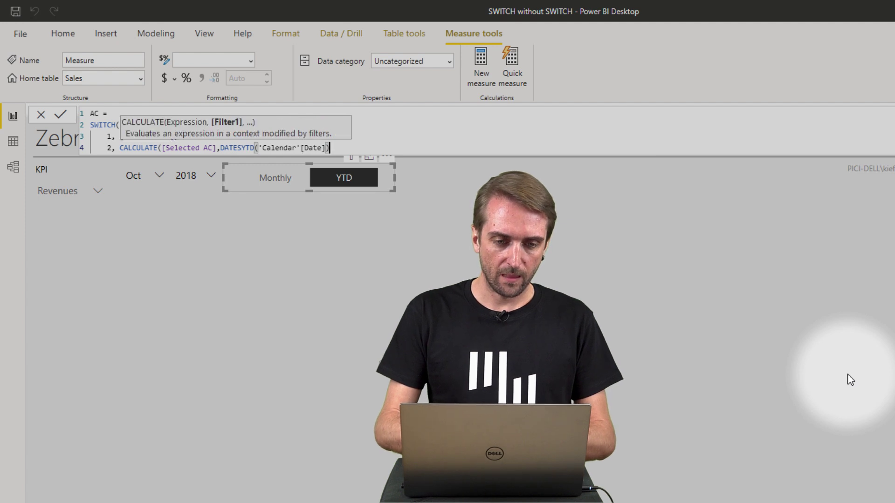
{"action": "type", "text": ")"}
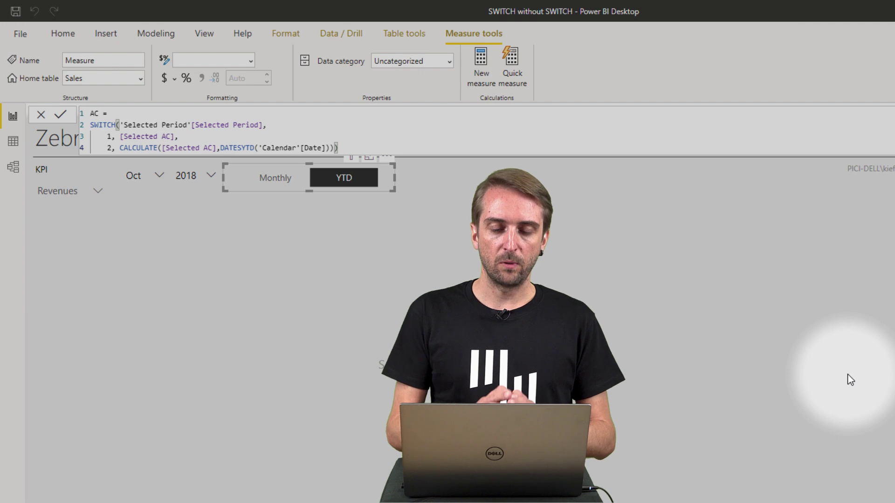
{"action": "key", "text": "Return"}
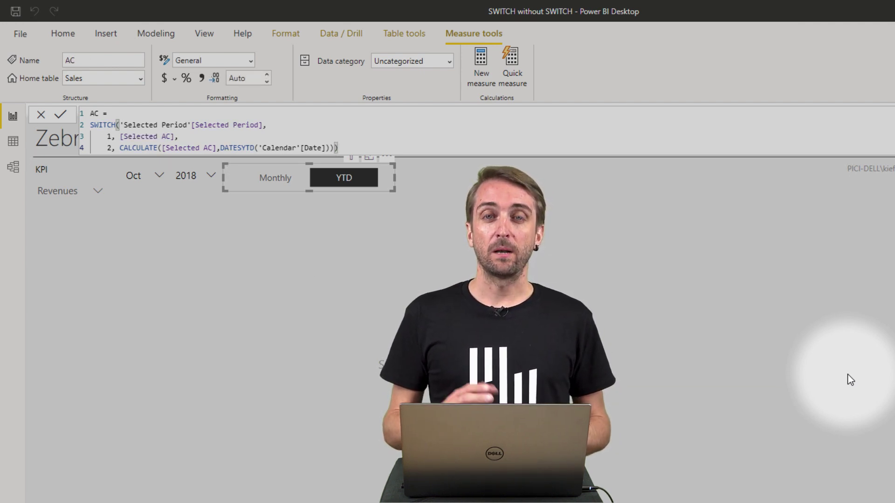
Copy the complete AC formula into another new measure in the Sales table.
{"action": "left_click", "coordinate": [409, 138]}
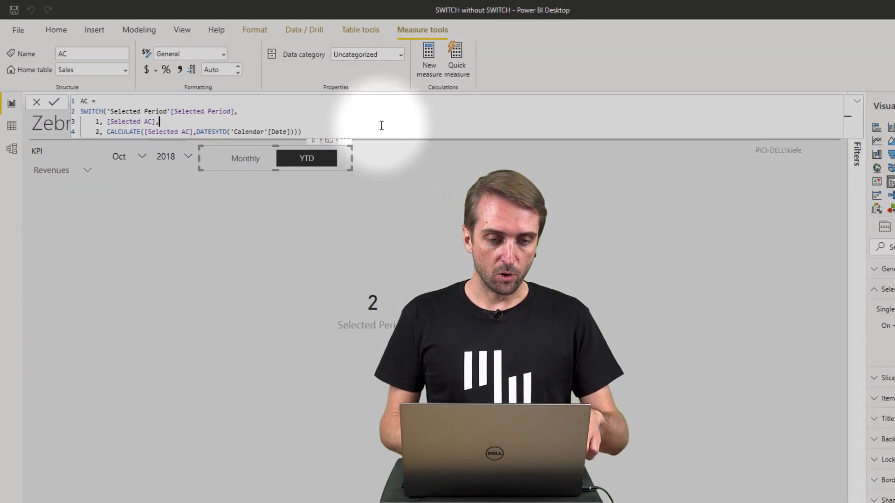
{"action": "key", "text": "ctrl+a"}
{"action": "key", "text": "ctrl+c"}
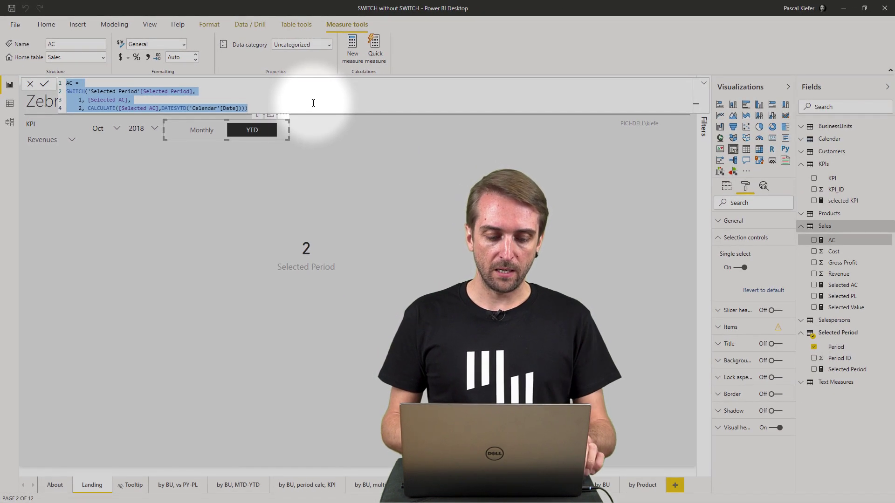
{"action": "key", "text": "Escape"}
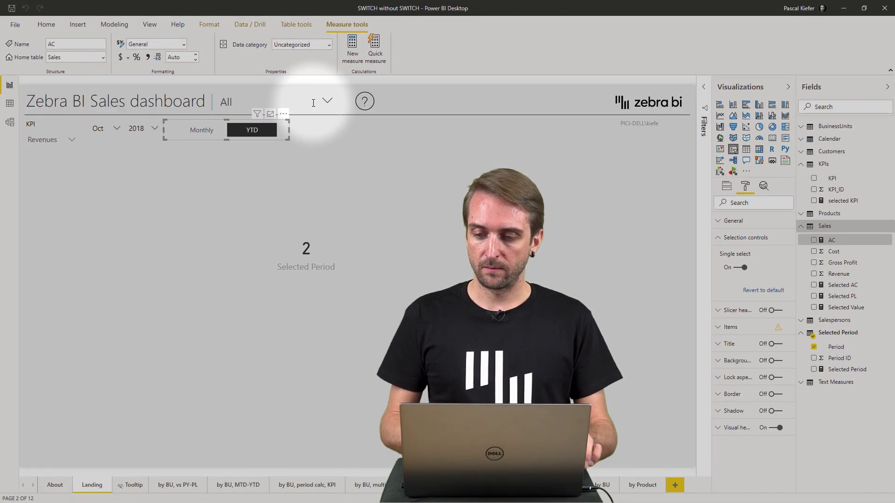
{"action": "right_click", "coordinate": [840, 258]}
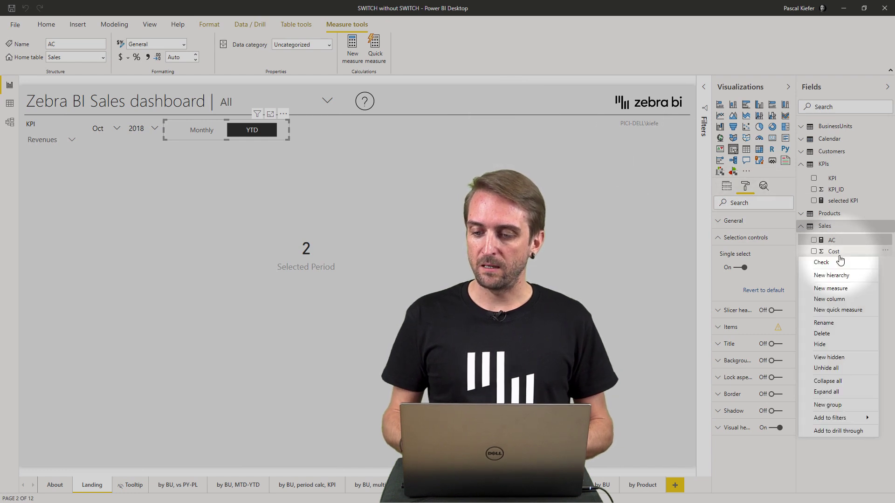
{"action": "left_click", "coordinate": [841, 289]}
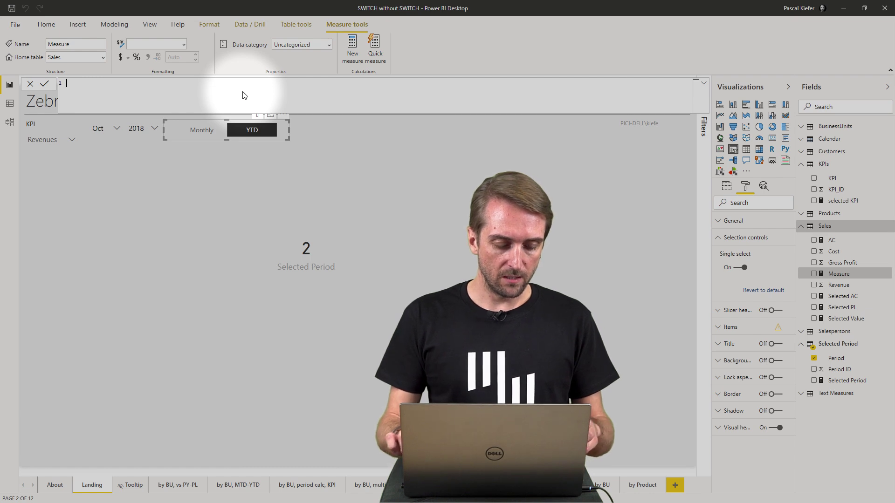
{"action": "key", "text": "ctrl+v"}
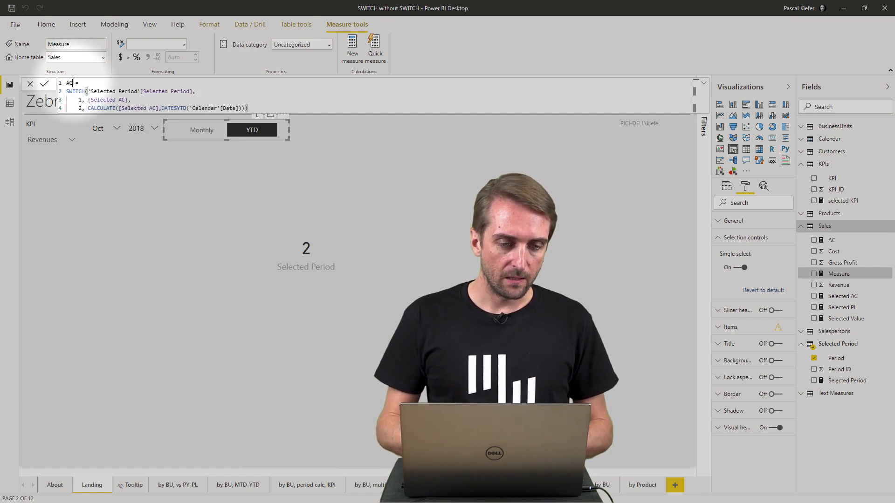
Name the copied measure PL, replace both [Selected AC] references with [Selected PL] and commit it.
{"action": "left_click_drag", "start_coordinate": [74, 82], "coordinate": [67, 82]}
{"action": "type", "text": "P"}
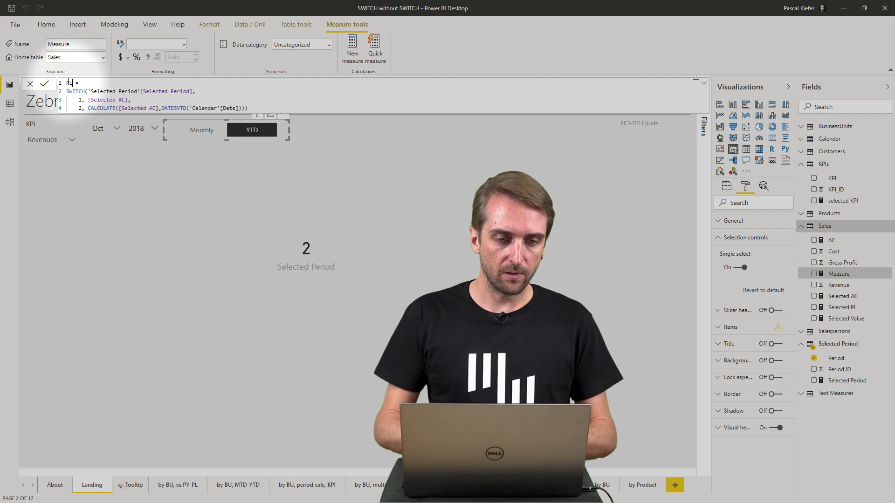
{"action": "type", "text": "L"}
{"action": "left_click", "coordinate": [126, 100]}
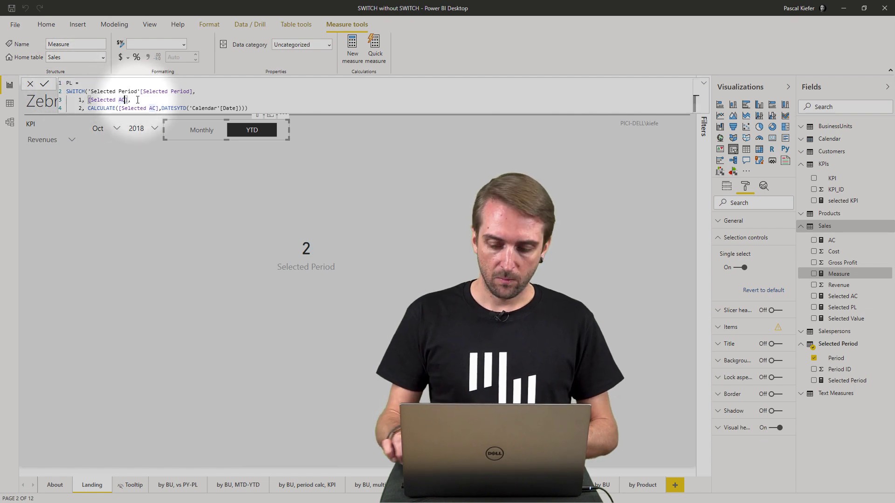
{"action": "key", "text": "BackSpace"}
{"action": "type", "text": "PL"}
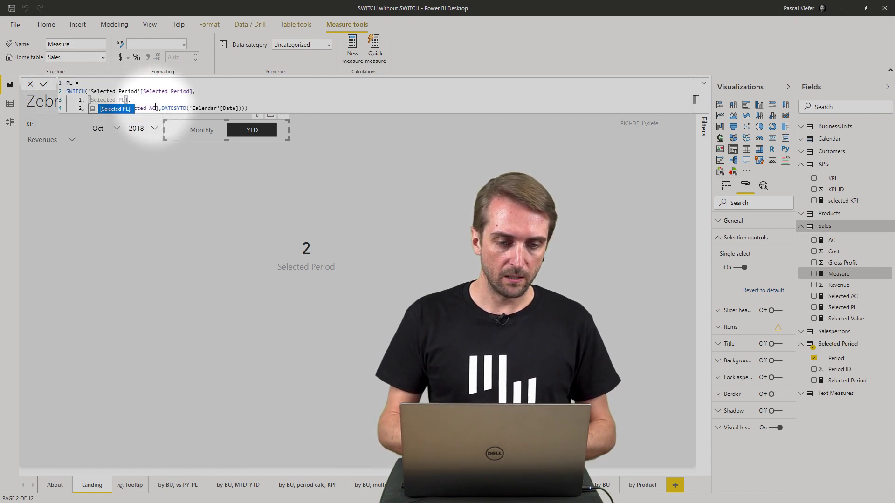
{"action": "left_click", "coordinate": [158, 108]}
{"action": "key", "text": "BackSpace"}
{"action": "key", "text": "BackSpace"}
{"action": "type", "text": "PL"}
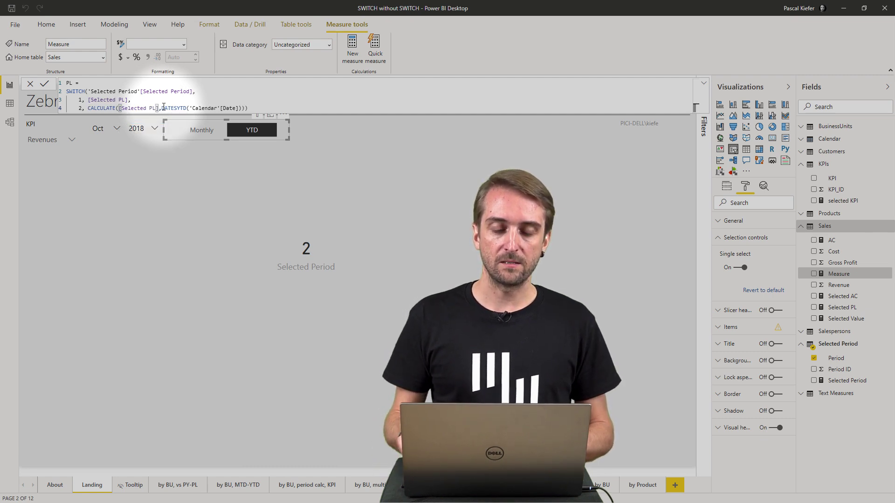
{"action": "key", "text": "Return"}
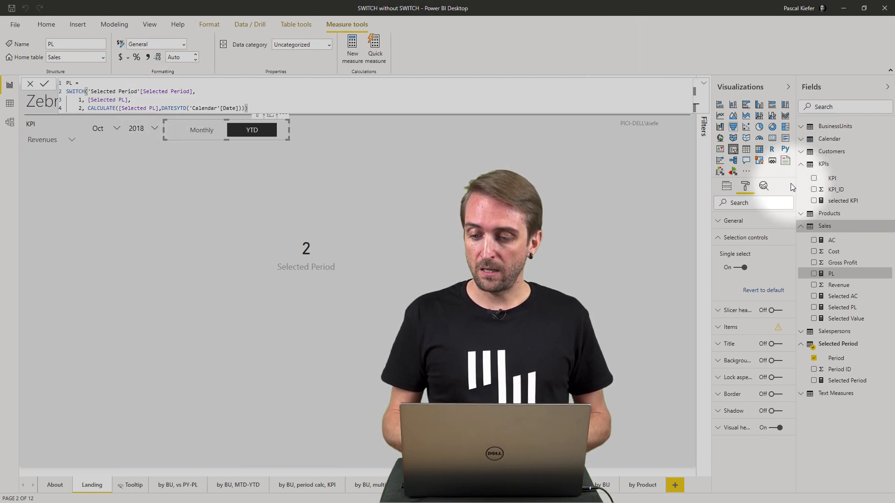
Create a hierarchy from the Gross Profit field in the Sales table.
{"action": "right_click", "coordinate": [833, 272]}
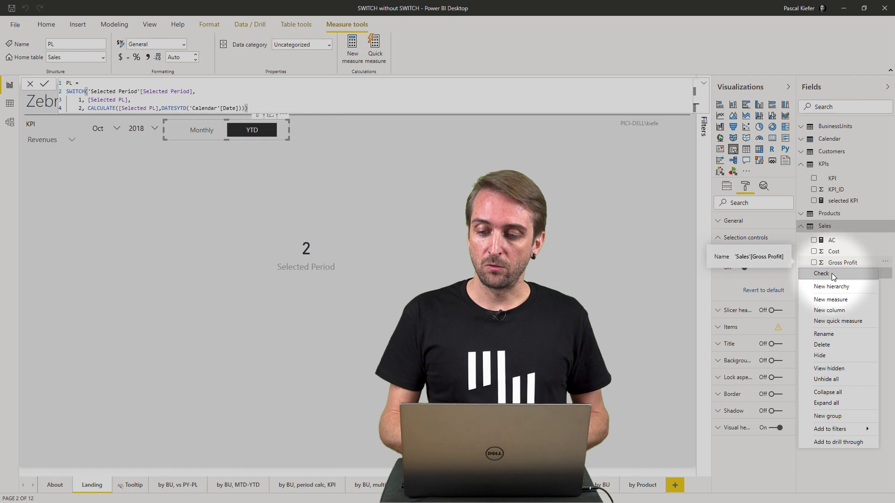
{"action": "key", "text": "Escape"}
{"action": "key", "text": "Up"}
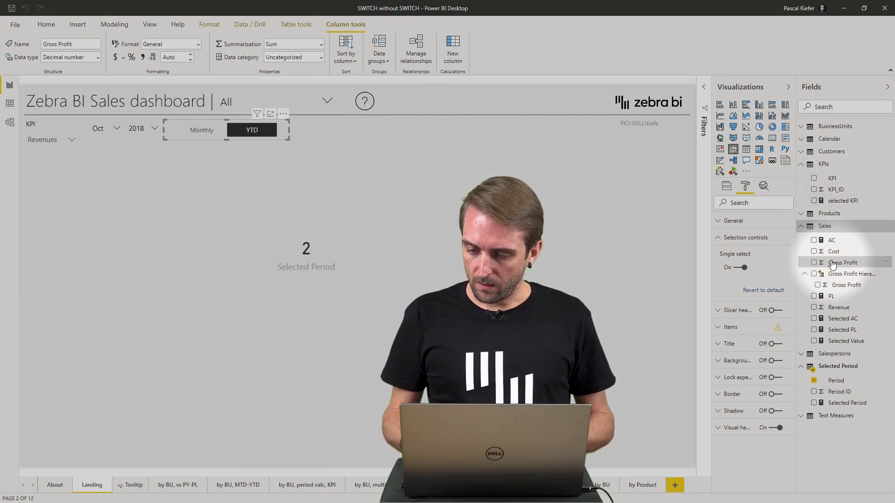
Delete the Gross Profit hierarchy from the Sales table and confirm the deletion.
{"action": "left_click", "coordinate": [838, 279]}
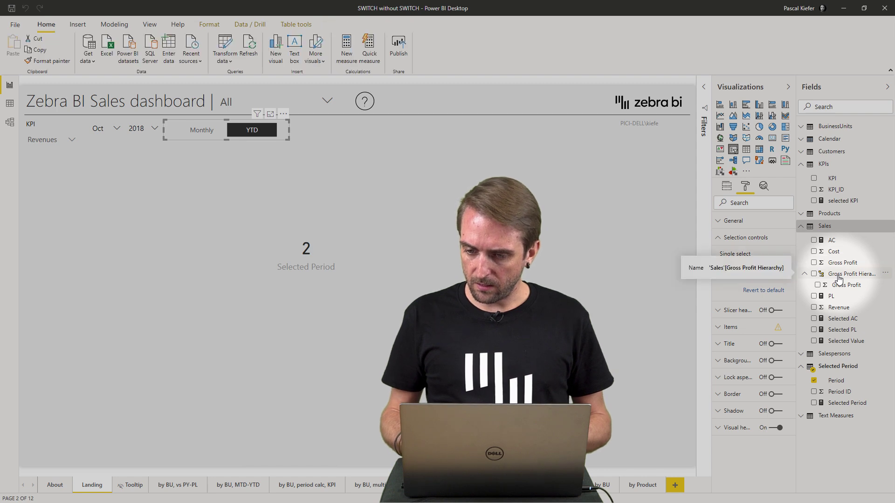
{"action": "right_click", "coordinate": [839, 279]}
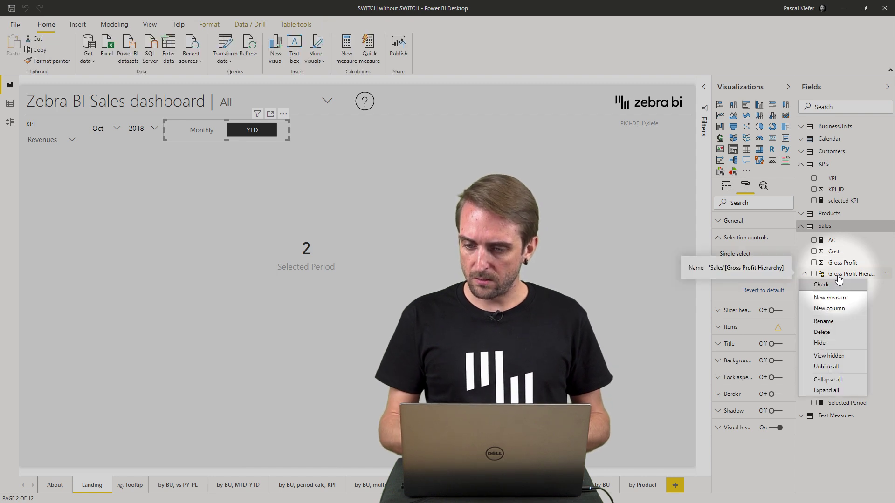
{"action": "left_click", "coordinate": [832, 334]}
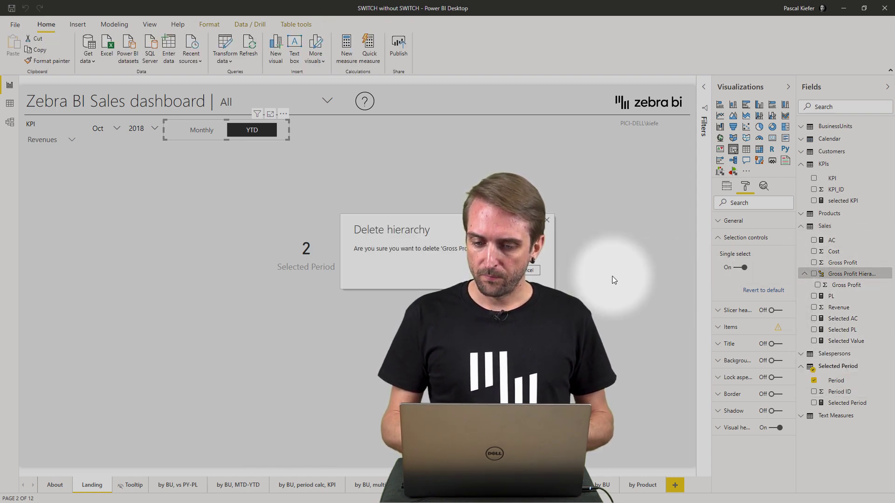
{"action": "left_click", "coordinate": [494, 270]}
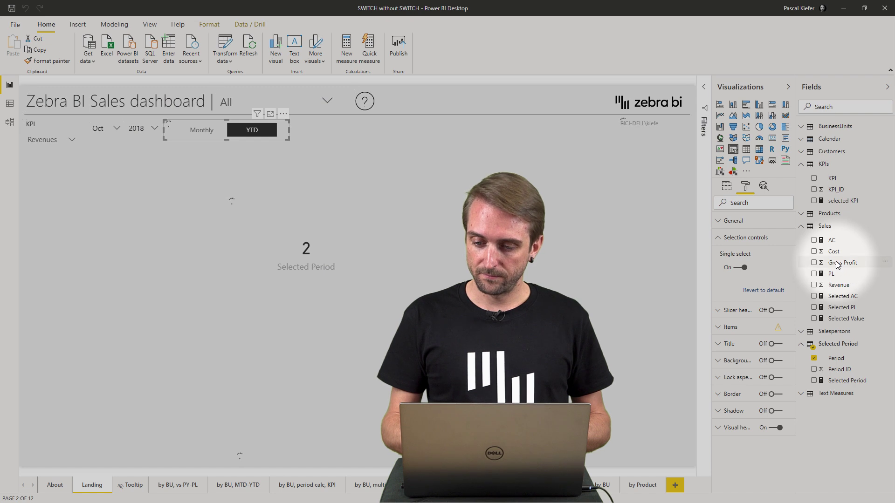
Create a new measure named PY in the Sales table and begin its formula with CALCULATE([AC],.
{"action": "right_click", "coordinate": [838, 264]}
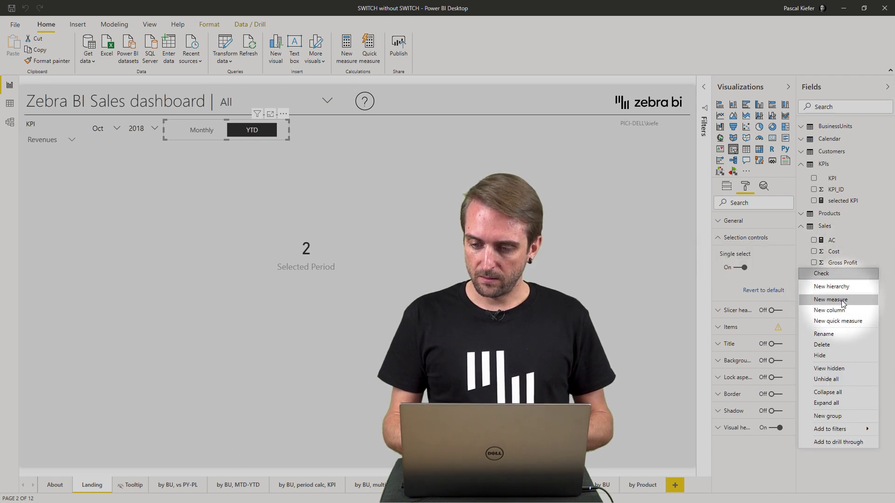
{"action": "left_click", "coordinate": [839, 263]}
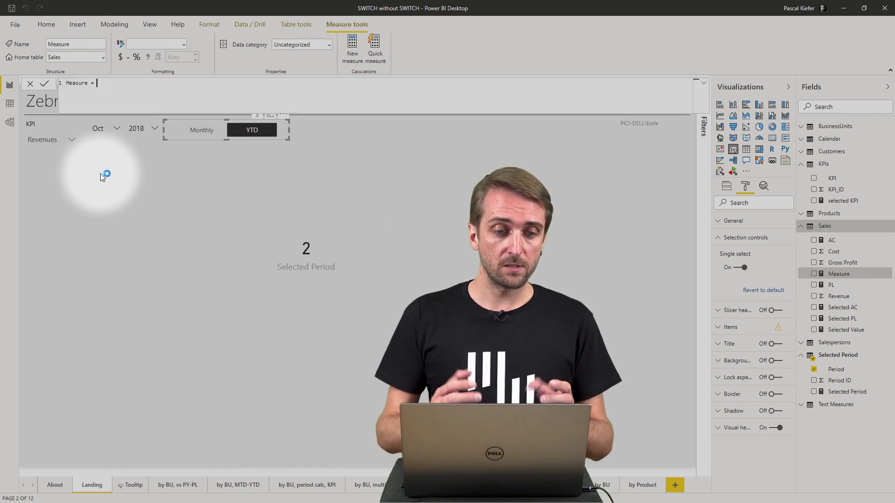
{"action": "key", "text": "ctrl+a"}
{"action": "key", "text": "BackSpace"}
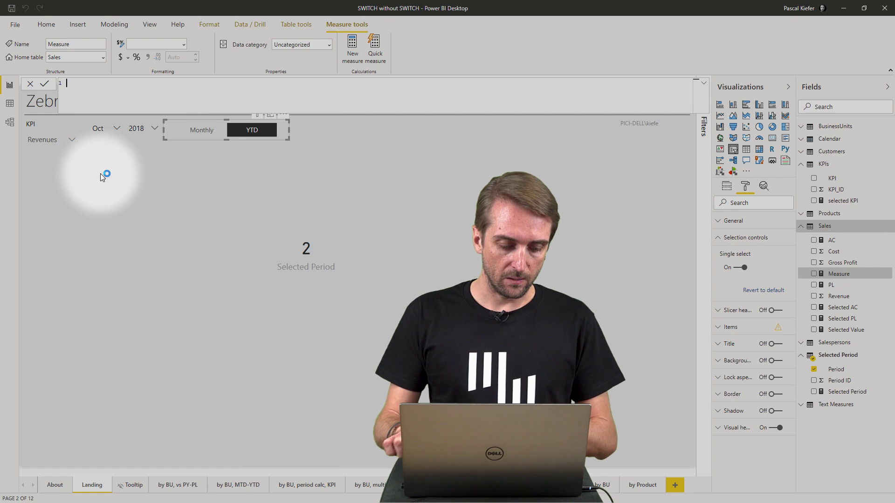
{"action": "type", "text": "PY = calc"}
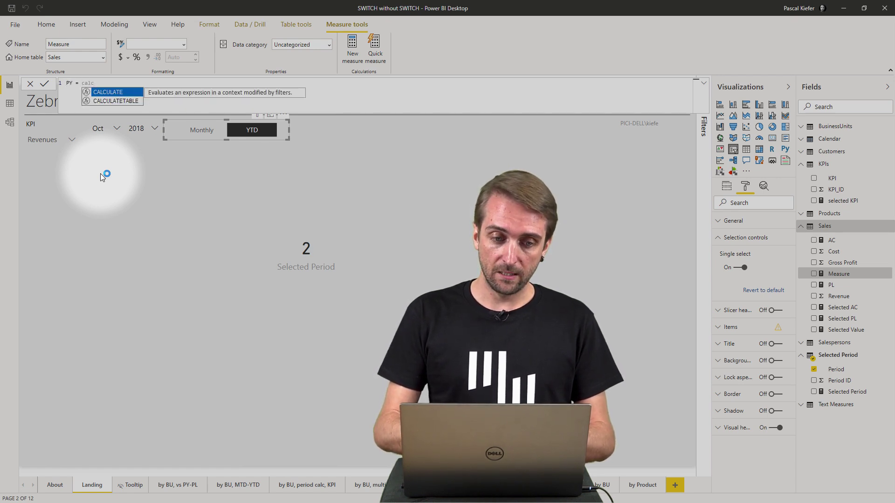
{"action": "key", "text": "Tab"}
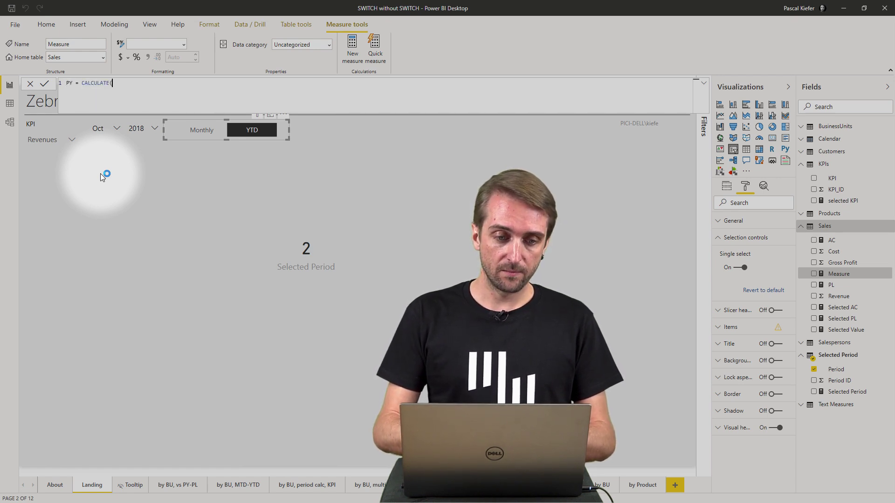
{"action": "type", "text": "ac"}
{"action": "key", "text": "Down"}
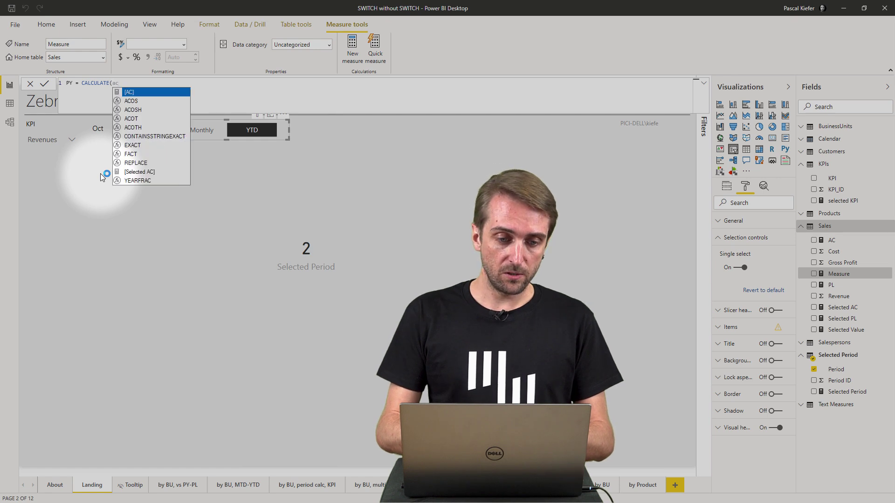
{"action": "key", "text": "Tab"}
{"action": "type", "text": ","}
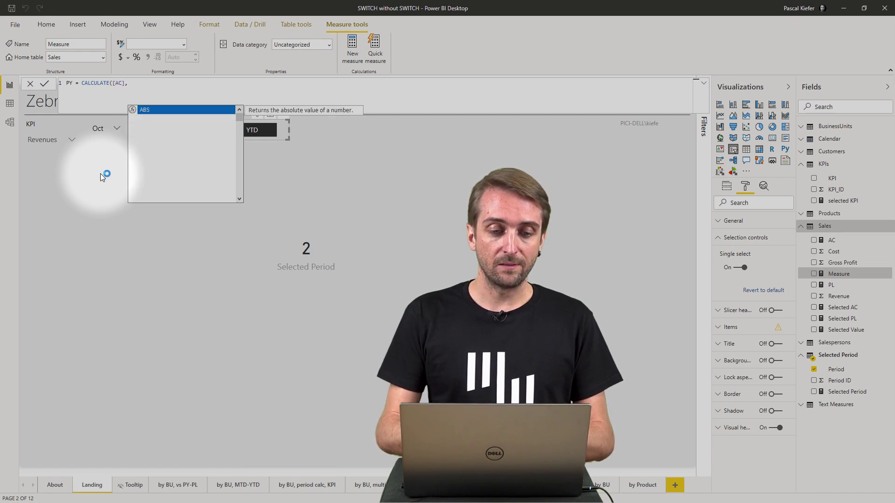
Filter the PY calculation with DATEADD('Calendar'[Date],-1,YEAR), close both brackets and commit the measure.
{"action": "type", "text": "dateadd"}
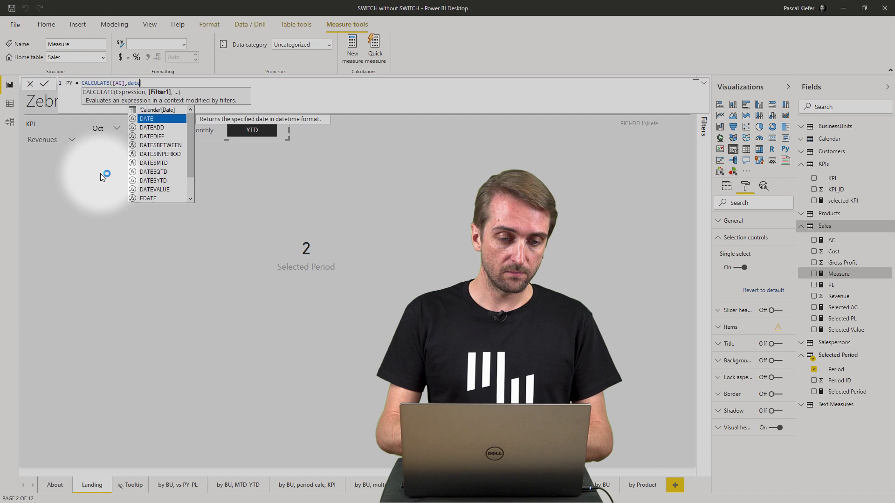
{"action": "key", "text": "Tab"}
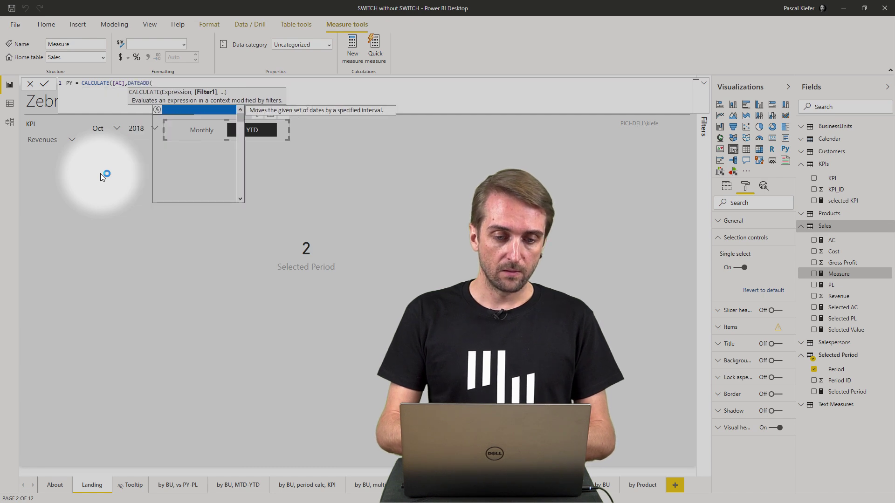
{"action": "type", "text": "cale"}
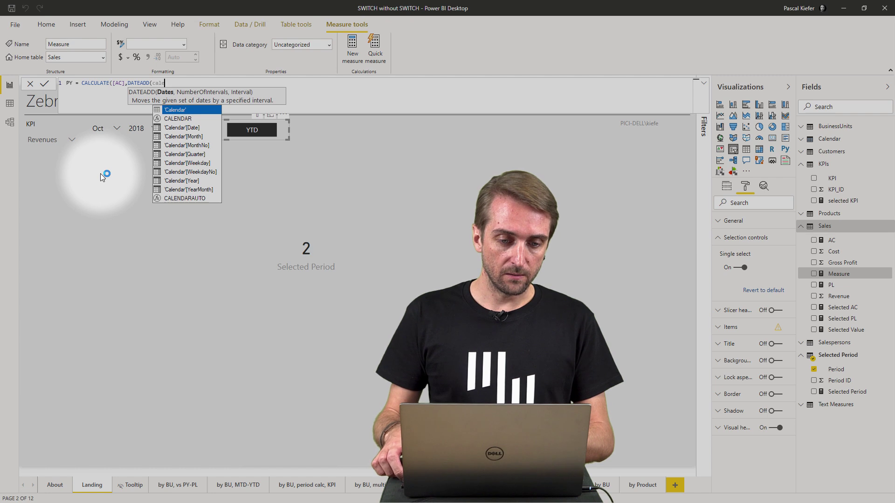
{"action": "key", "text": "Down"}
{"action": "key", "text": "Down"}
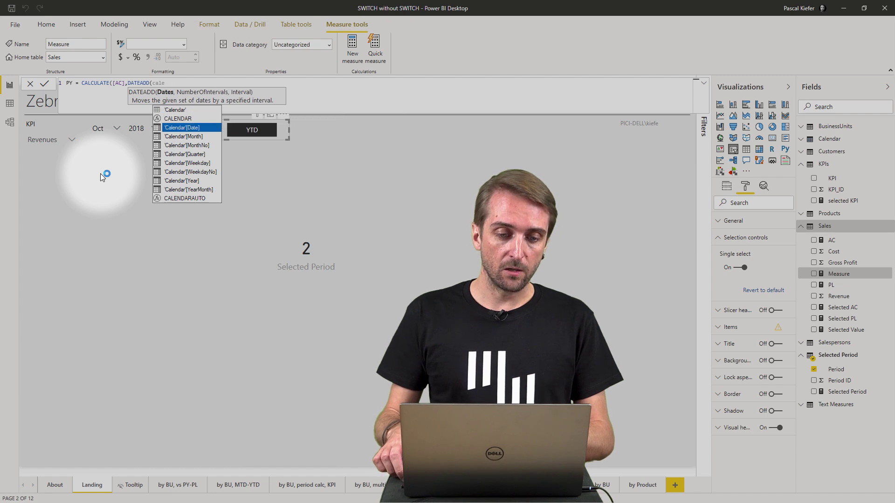
{"action": "key", "text": "Tab"}
{"action": "type", "text": ","}
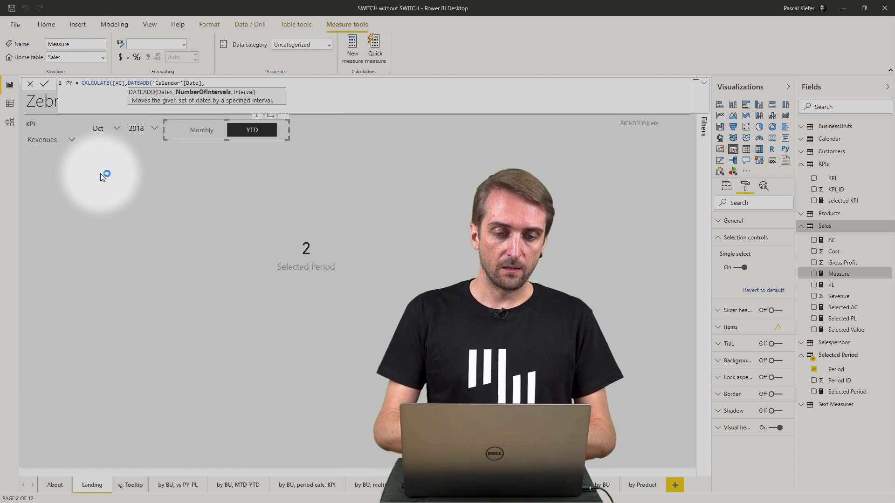
{"action": "type", "text": "-1,ye"}
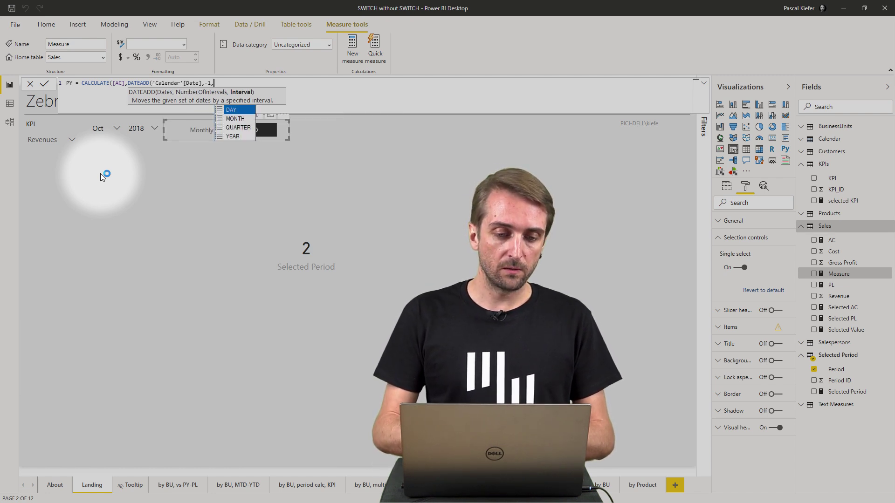
{"action": "key", "text": "Tab"}
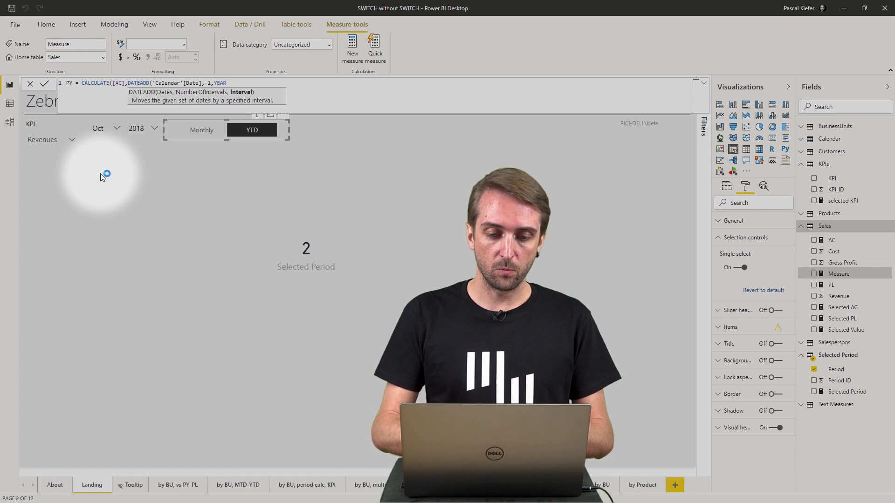
{"action": "type", "text": "("}
{"action": "key", "text": "BackSpace"}
{"action": "type", "text": "))"}
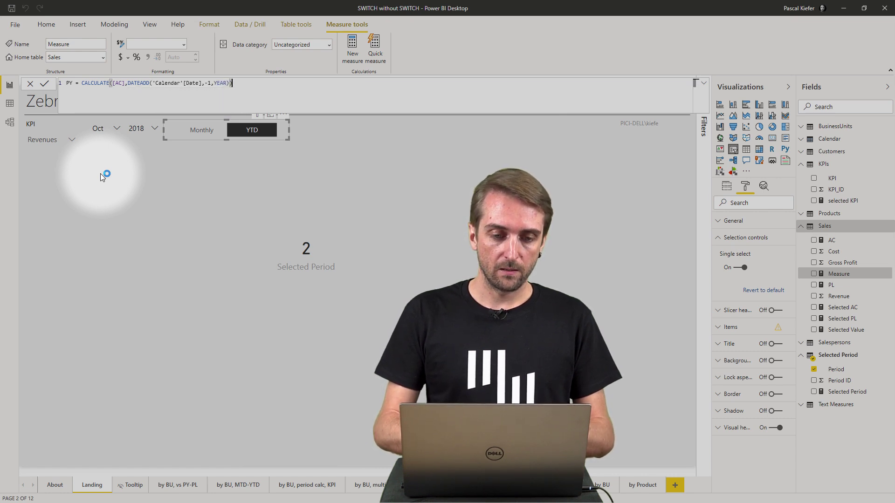
{"action": "key", "text": "Return"}
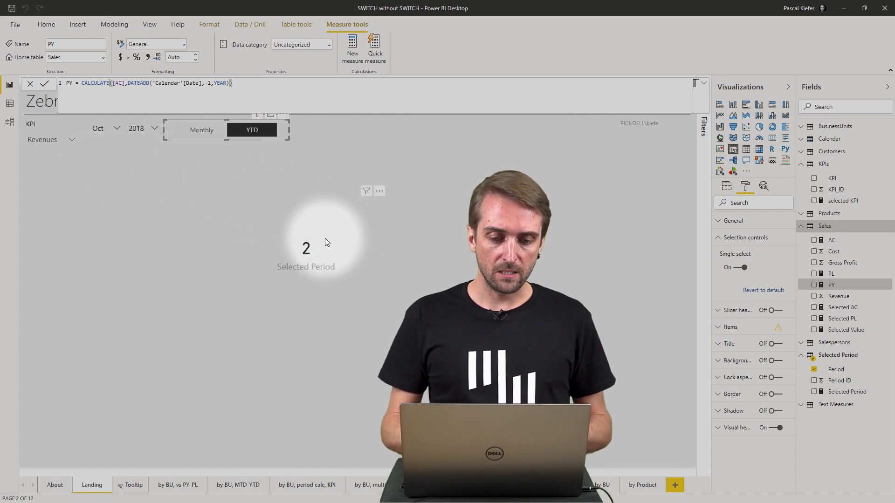
Replace the Selected Period card with a Zebra BI Charts visual and widen it across the page.
{"action": "left_click", "coordinate": [287, 250]}
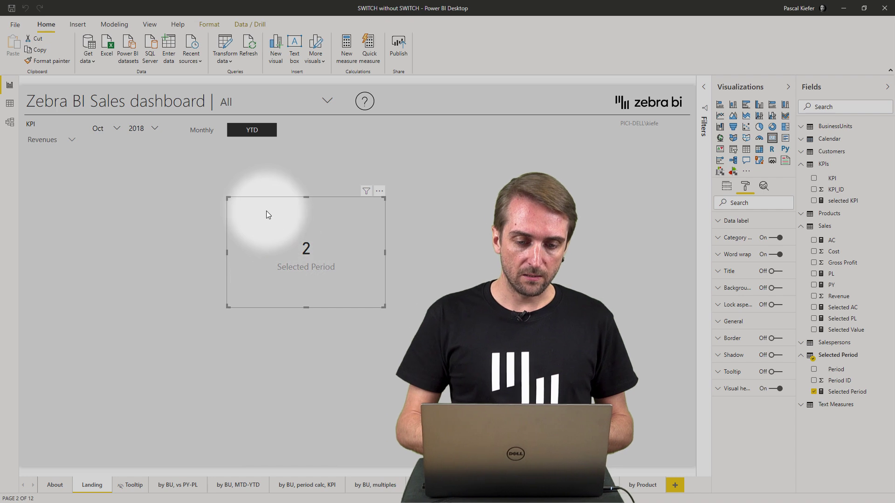
{"action": "key", "text": "Delete"}
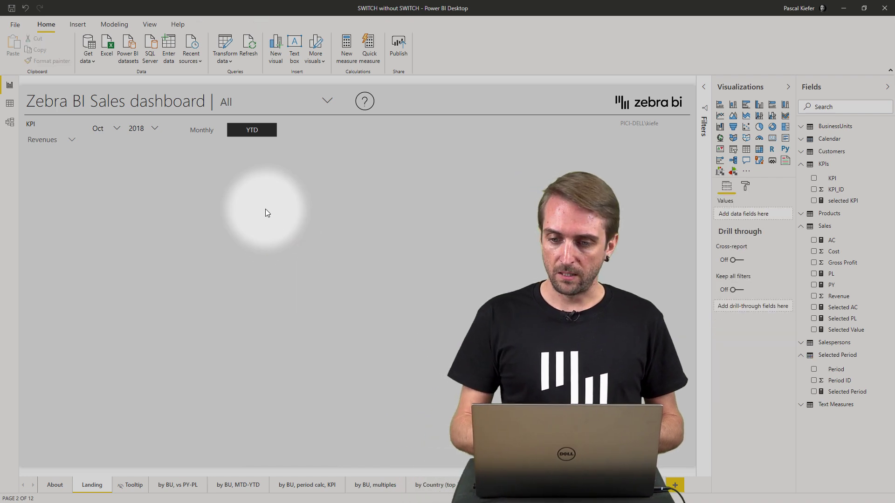
{"action": "left_click", "coordinate": [722, 173]}
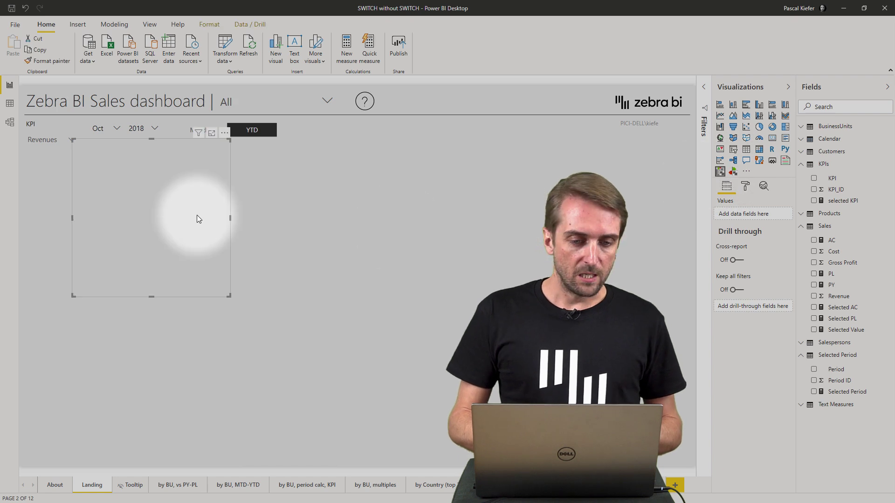
{"action": "left_click_drag", "start_coordinate": [229, 297], "coordinate": [455, 306]}
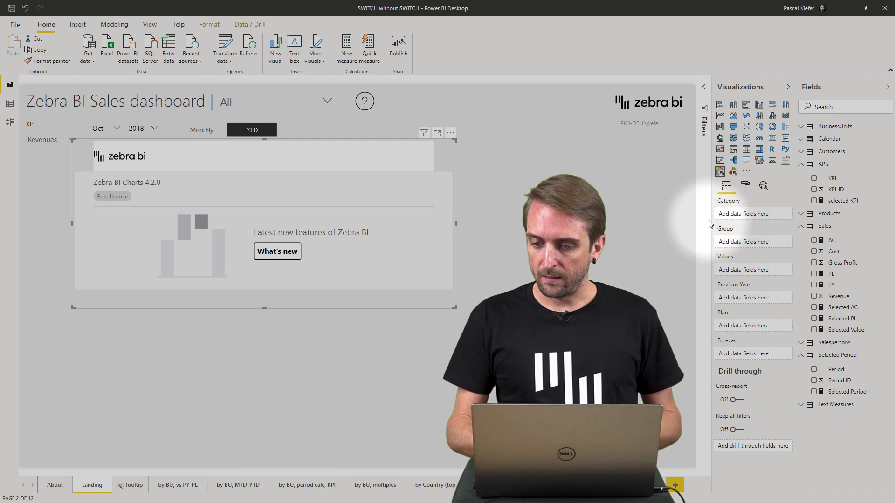
Assign Calendar Month as the chart's category, AC as values and PL as plan, and move the chart below the period slicer.
{"action": "left_click", "coordinate": [802, 140]}
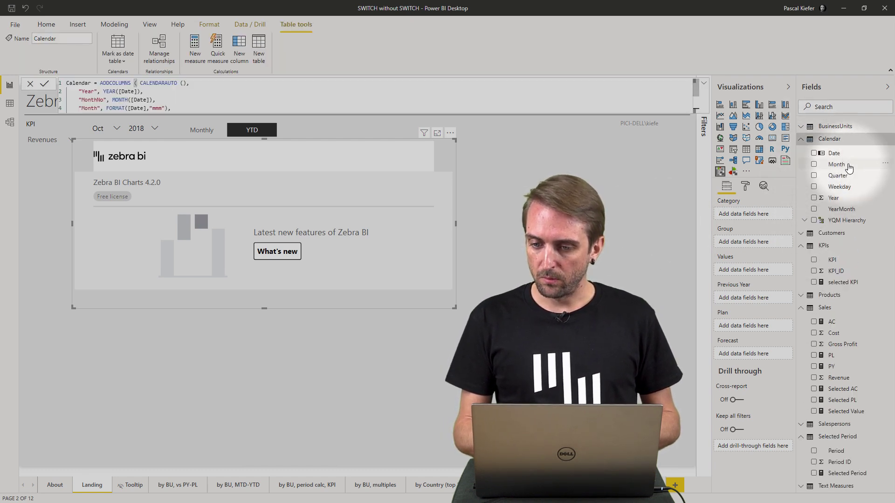
{"action": "left_click_drag", "start_coordinate": [853, 170], "coordinate": [743, 214]}
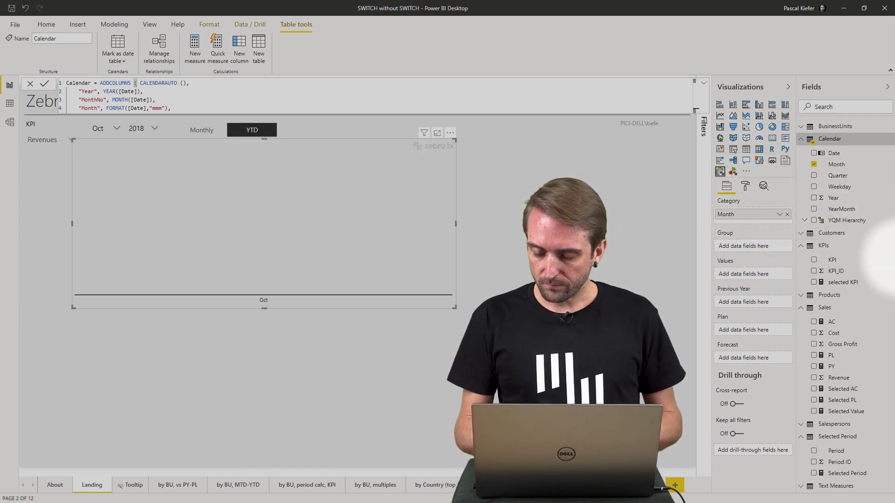
{"action": "left_click", "coordinate": [814, 323]}
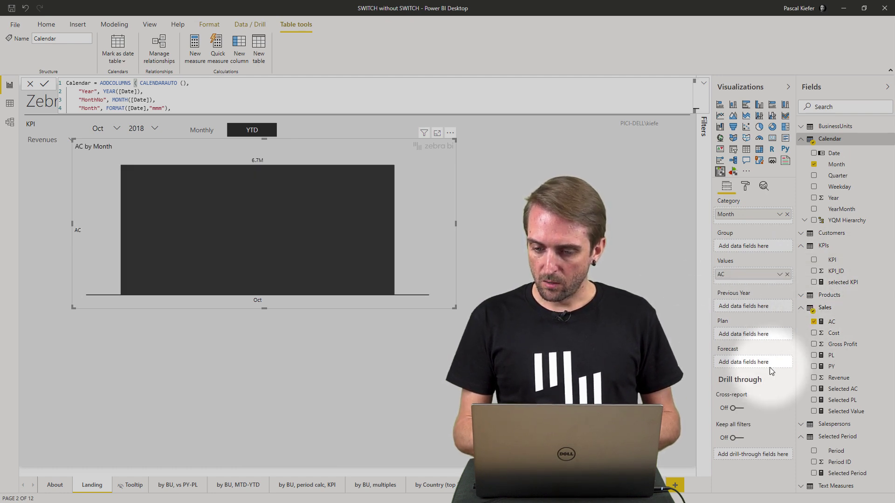
{"action": "left_click_drag", "start_coordinate": [831, 357], "coordinate": [750, 335]}
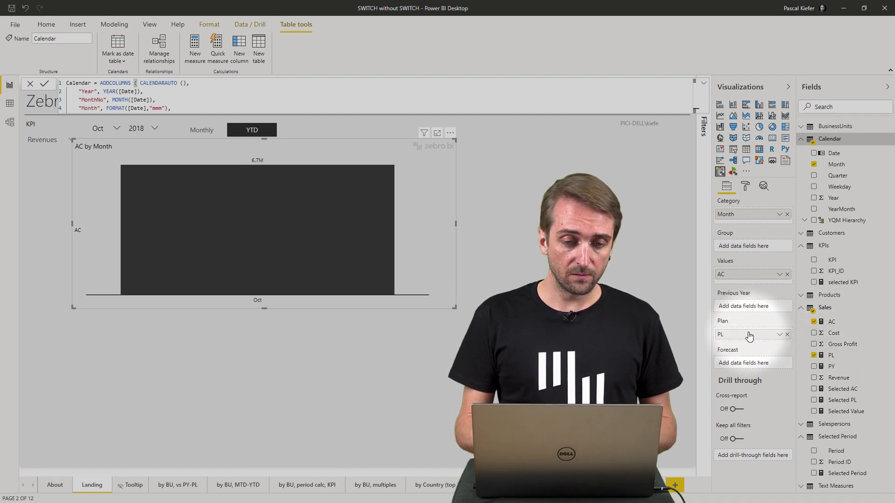
{"action": "left_click_drag", "start_coordinate": [306, 141], "coordinate": [399, 168]}
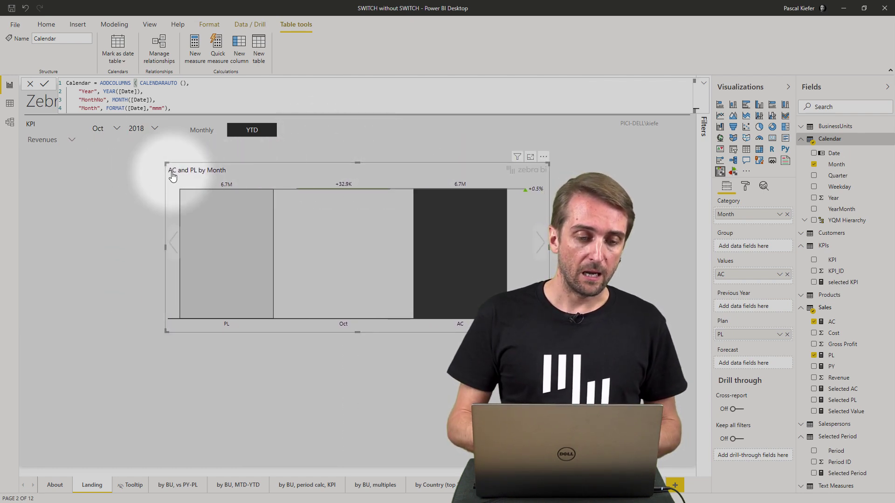
Edit the Month slicer's interactions so that it does not filter the AC and PL by Month chart.
{"action": "left_click", "coordinate": [110, 131]}
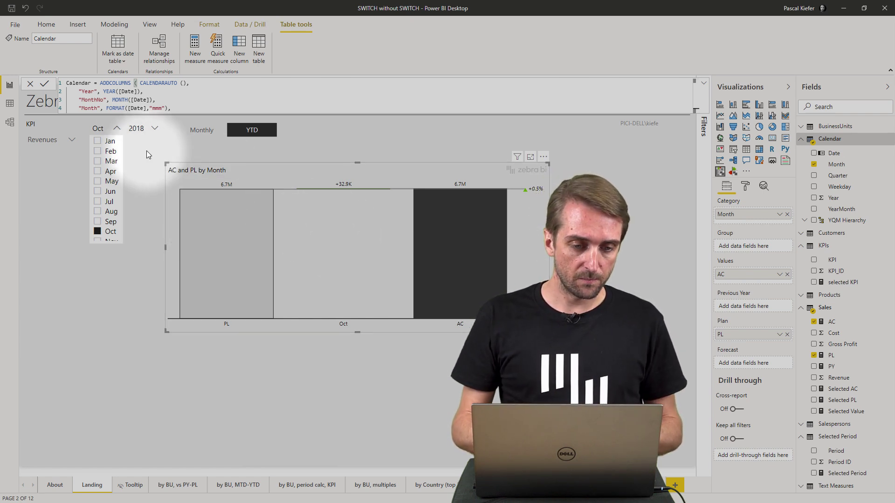
{"action": "left_click", "coordinate": [106, 126]}
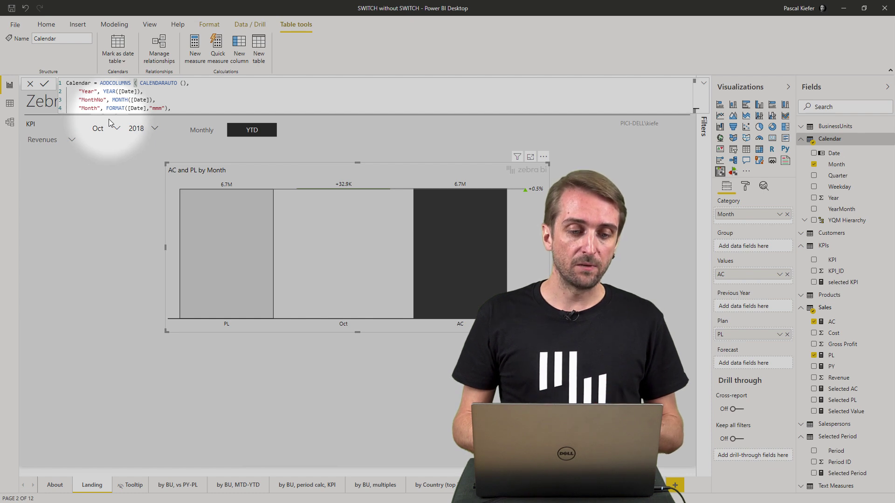
{"action": "left_click", "coordinate": [104, 127]}
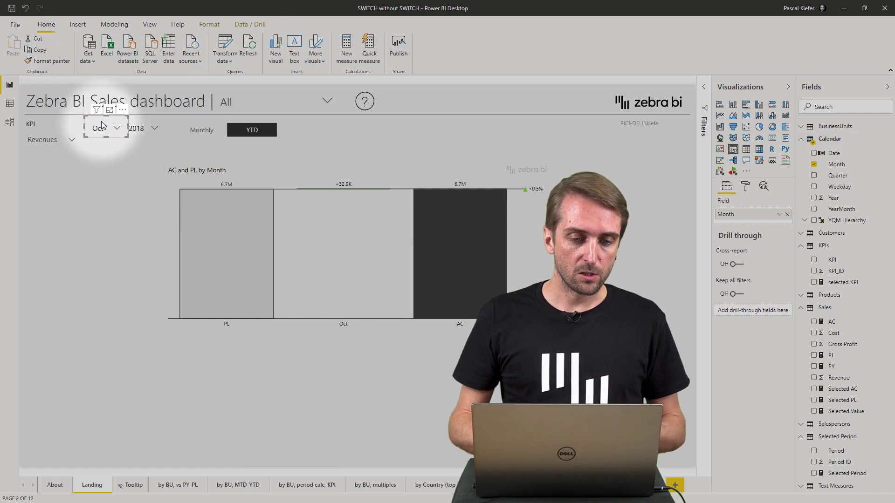
{"action": "left_click", "coordinate": [210, 27]}
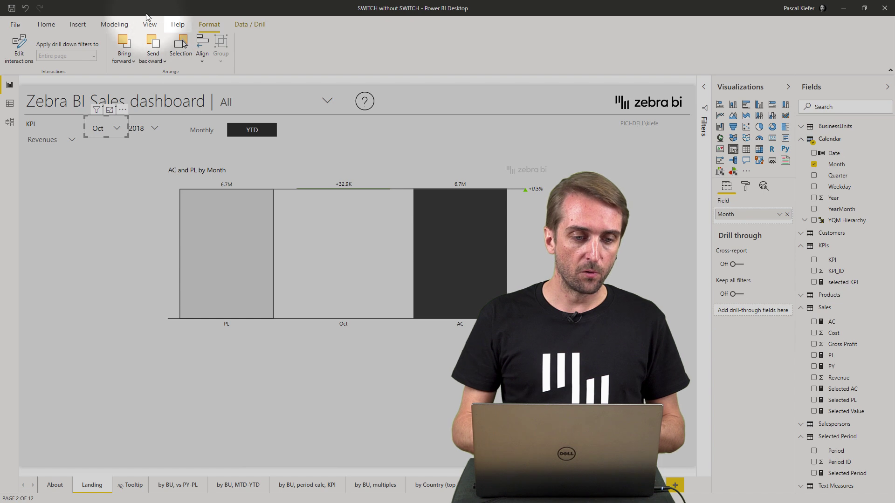
{"action": "left_click", "coordinate": [18, 48]}
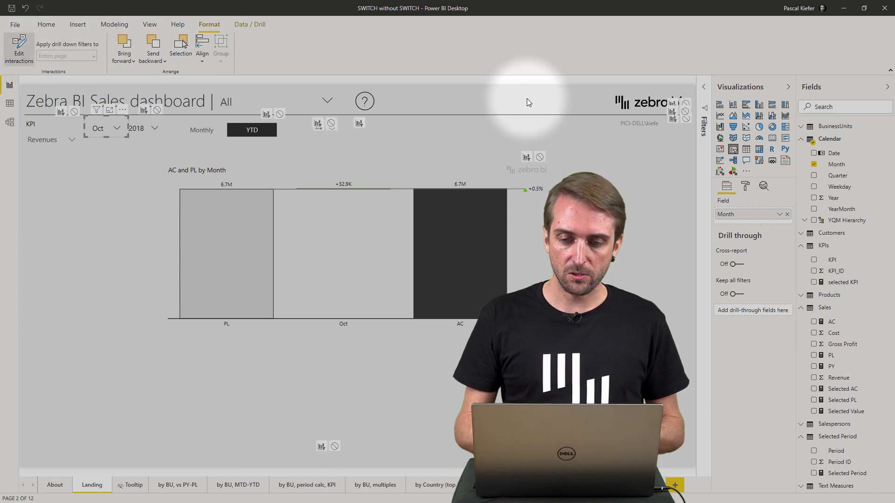
{"action": "left_click", "coordinate": [540, 157]}
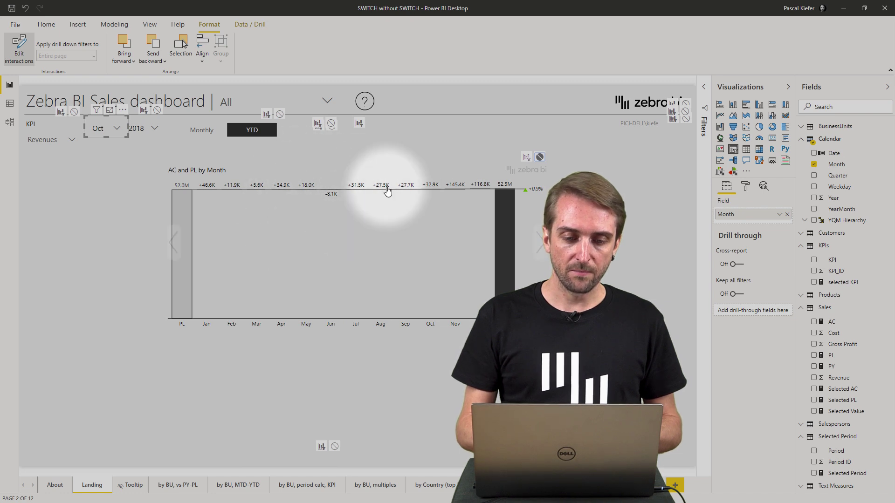
Test the month chart's response by switching the period slicer to Monthly and the KPI slicer to Costs.
{"action": "left_click", "coordinate": [250, 371]}
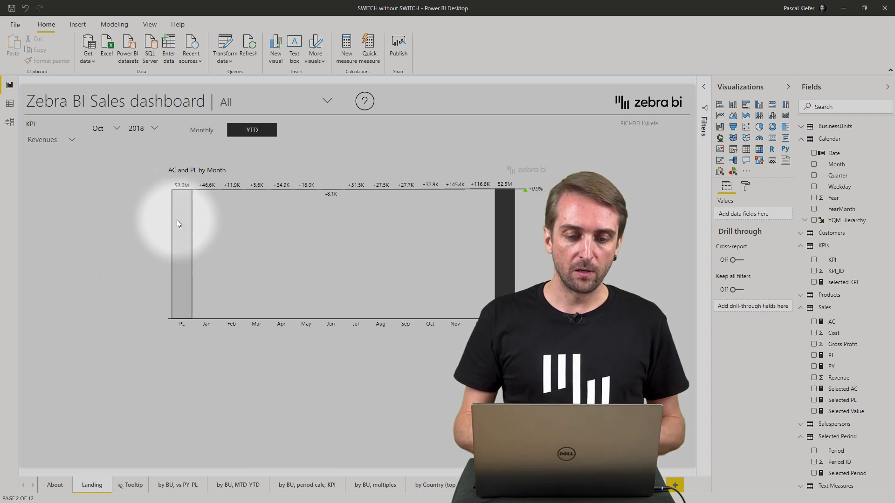
{"action": "left_click", "coordinate": [205, 134]}
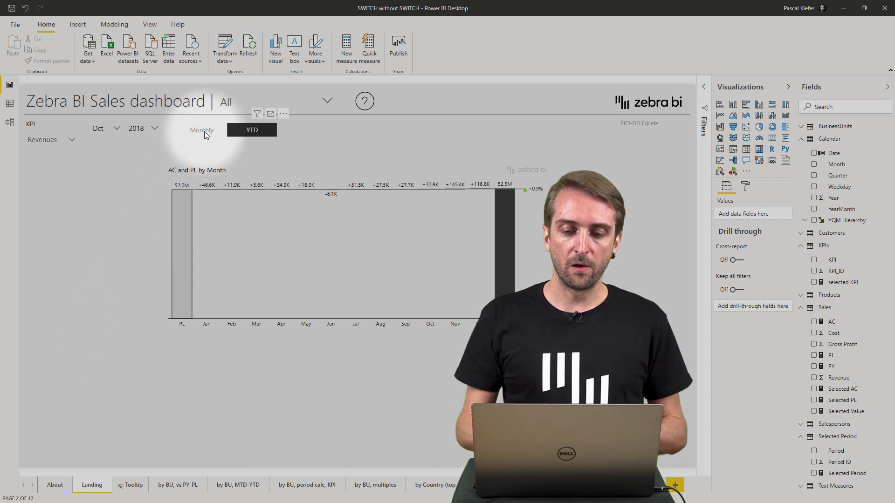
{"action": "left_click", "coordinate": [205, 134]}
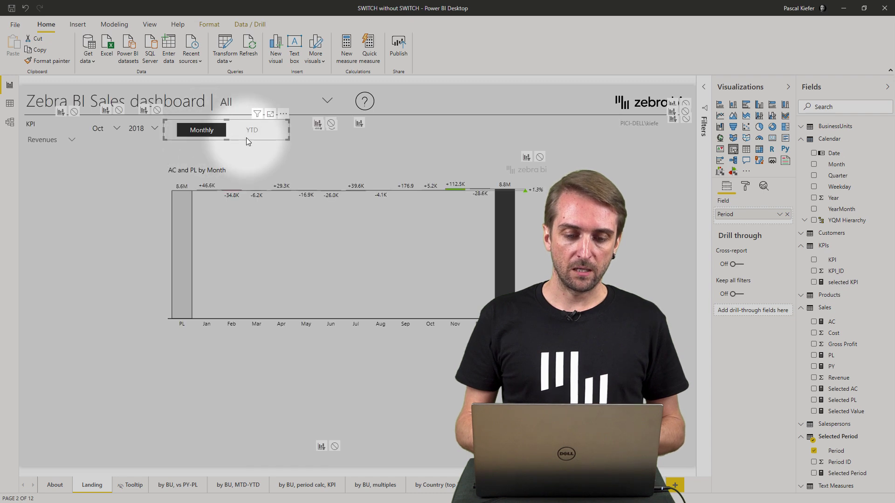
{"action": "left_click", "coordinate": [72, 139]}
{"action": "left_click", "coordinate": [45, 163]}
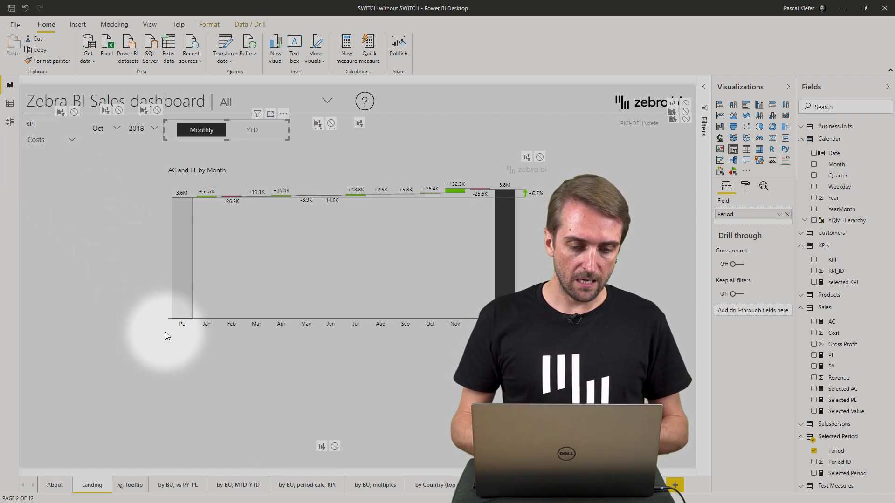
Add a separate Zebra BI Tables visual to the page and place it in the empty area at the page's lower left.
{"action": "left_click", "coordinate": [638, 256]}
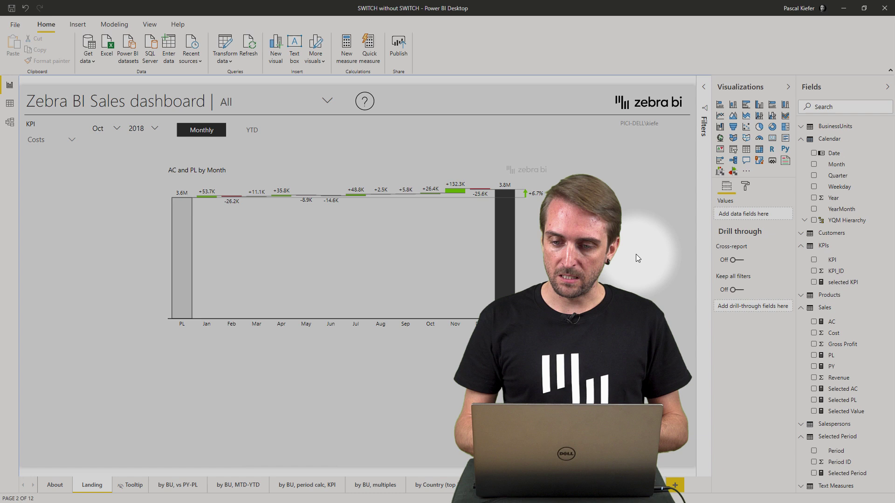
{"action": "left_click", "coordinate": [732, 174]}
{"action": "left_click_drag", "start_coordinate": [103, 144], "coordinate": [83, 313]}
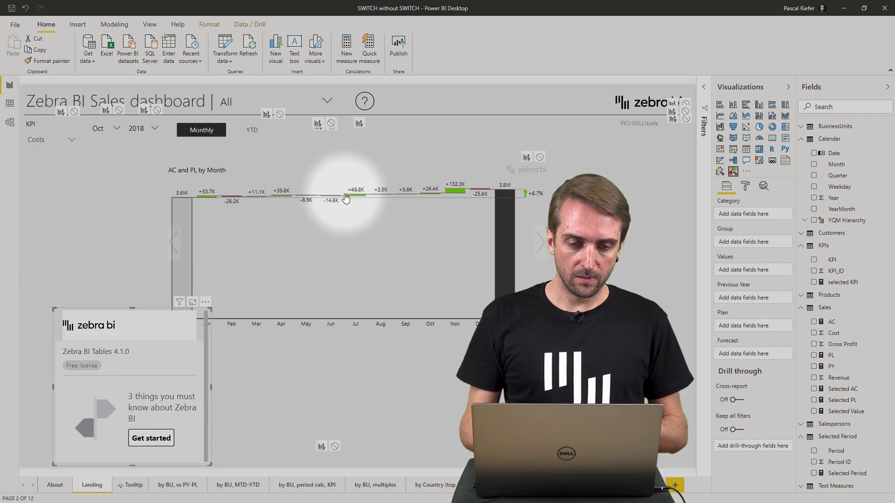
Shorten the AC and PL by Month chart from its lower edge and widen the Zebra BI Tables visual beneath it.
{"action": "left_click", "coordinate": [335, 311]}
{"action": "left_click_drag", "start_coordinate": [358, 331], "coordinate": [355, 260]}
{"action": "left_click", "coordinate": [138, 310]}
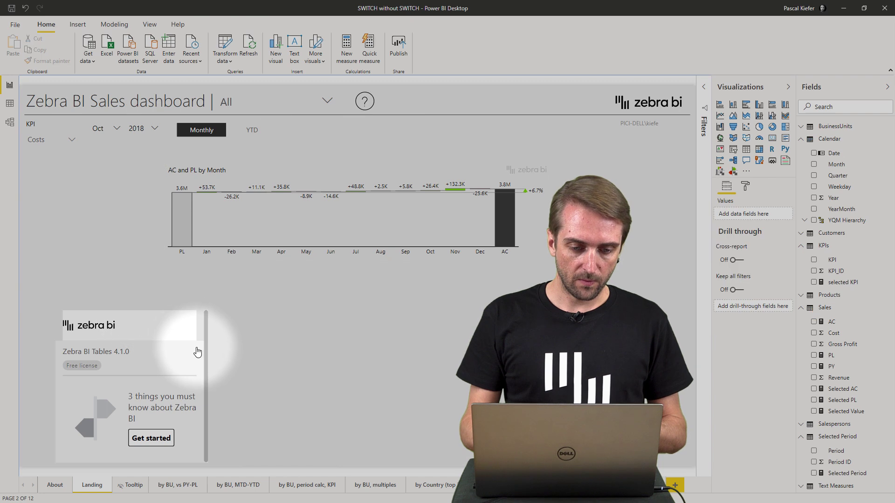
{"action": "left_click", "coordinate": [209, 384]}
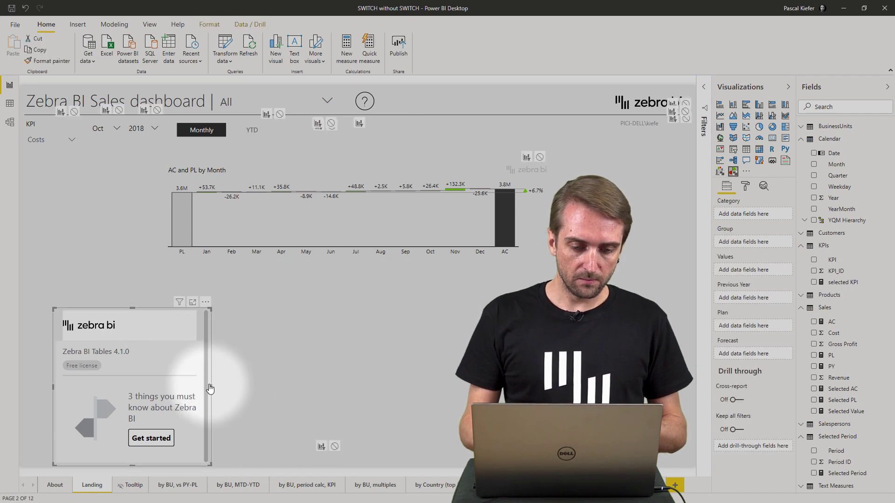
{"action": "left_click_drag", "start_coordinate": [211, 386], "coordinate": [483, 401]}
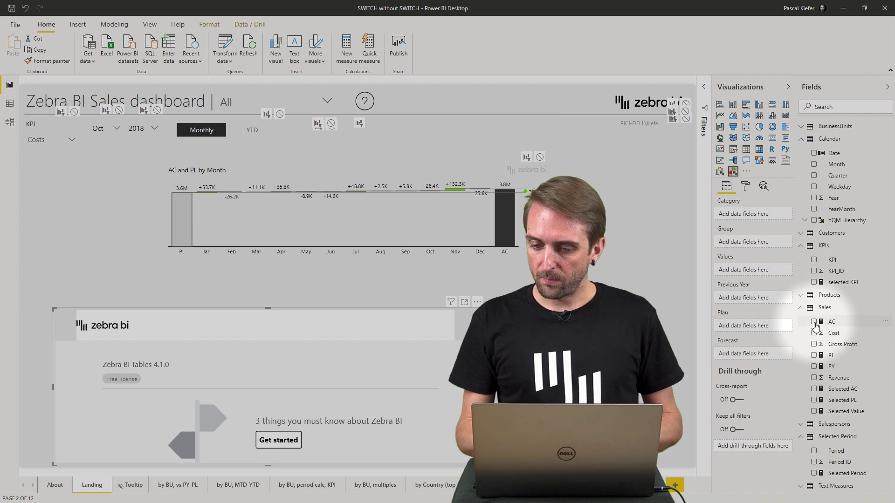
Assign AC as the table visual's values, PY as previous year and BusinessUnit as its category.
{"action": "left_click_drag", "start_coordinate": [815, 327], "coordinate": [722, 266]}
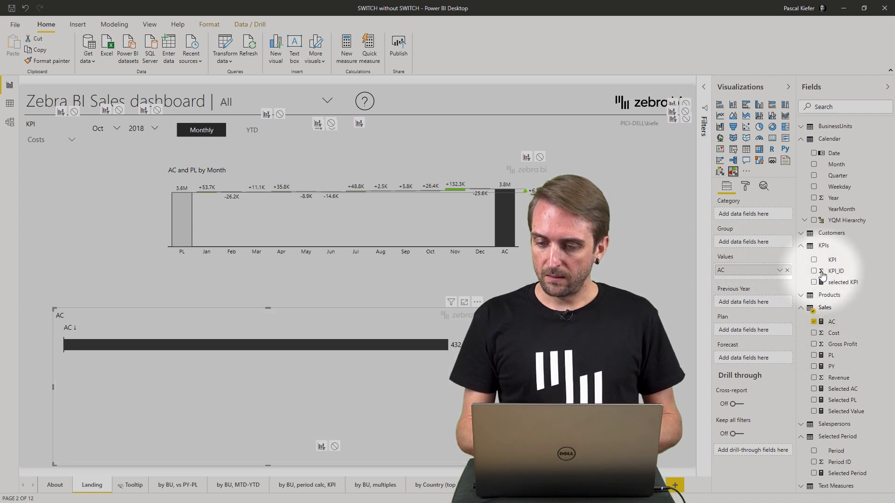
{"action": "left_click", "coordinate": [814, 367]}
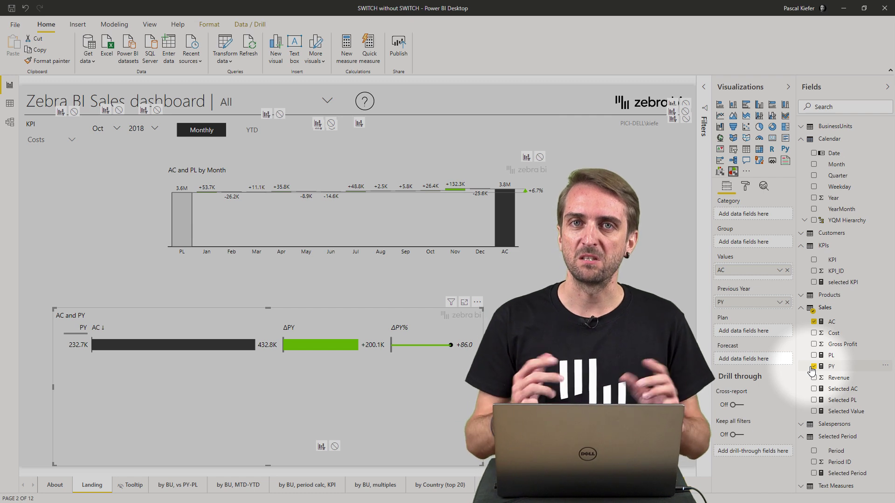
{"action": "left_click", "coordinate": [801, 128]}
{"action": "left_click_drag", "start_coordinate": [858, 146], "coordinate": [737, 212]}
{"action": "left_click_drag", "start_coordinate": [735, 214], "coordinate": [735, 214]}
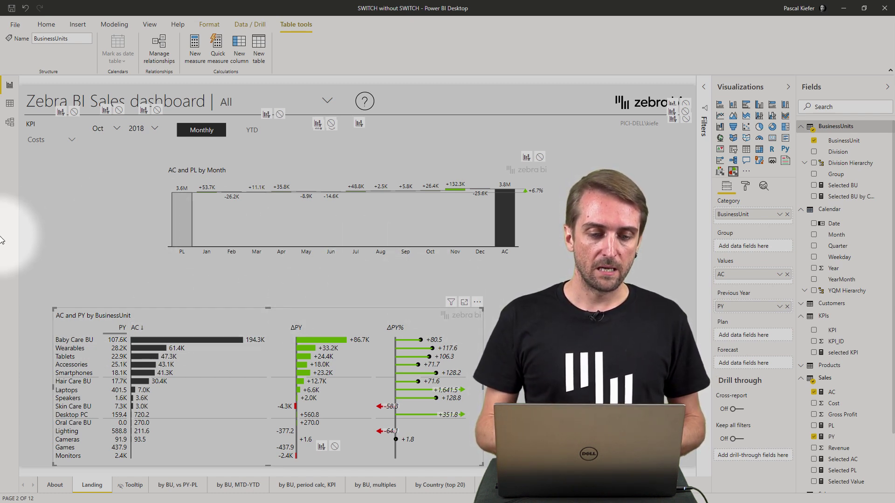
Set the KPI slicer to Revenues and the period slicer to YTD for both visuals.
{"action": "left_click", "coordinate": [50, 196]}
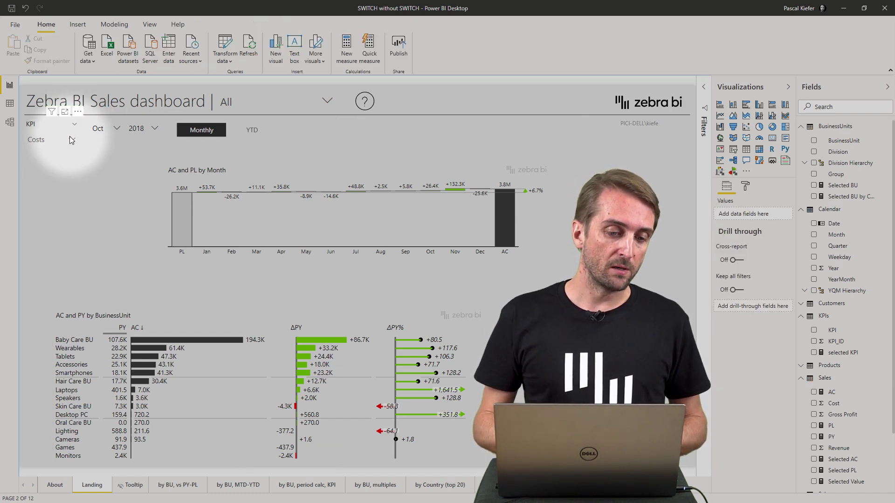
{"action": "left_click", "coordinate": [70, 141]}
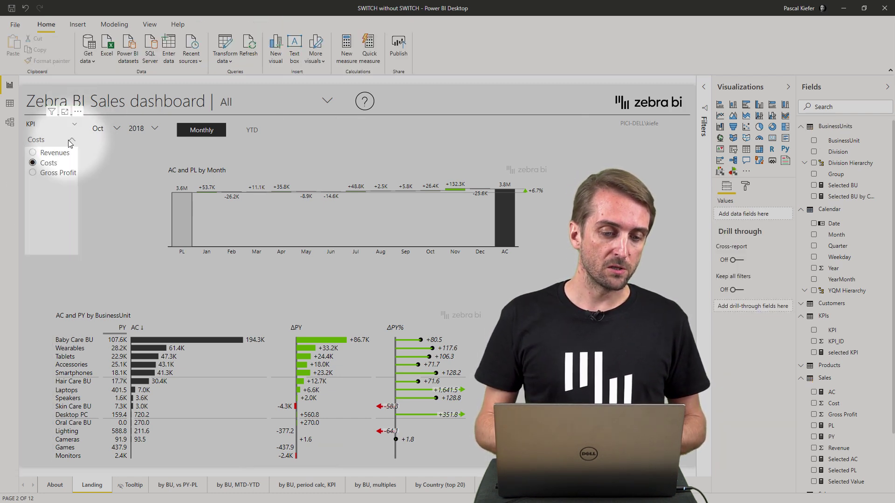
{"action": "left_click", "coordinate": [38, 154]}
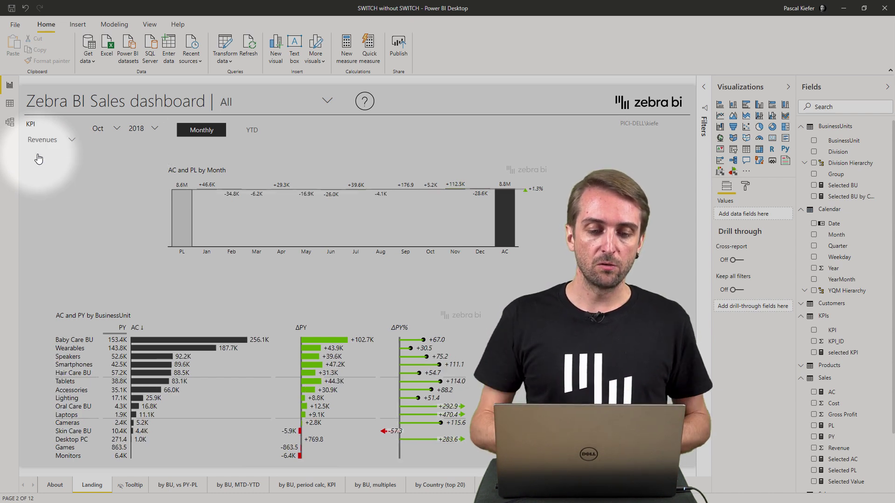
{"action": "left_click", "coordinate": [250, 132]}
{"action": "left_click", "coordinate": [250, 132]}
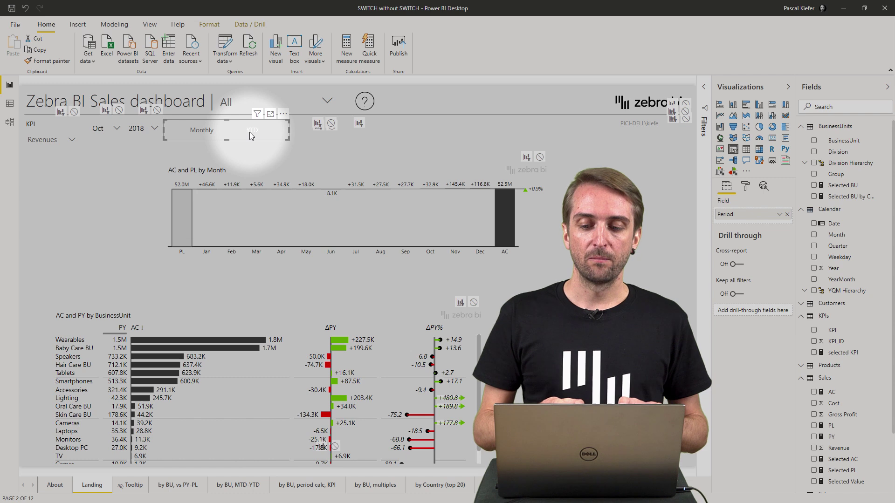